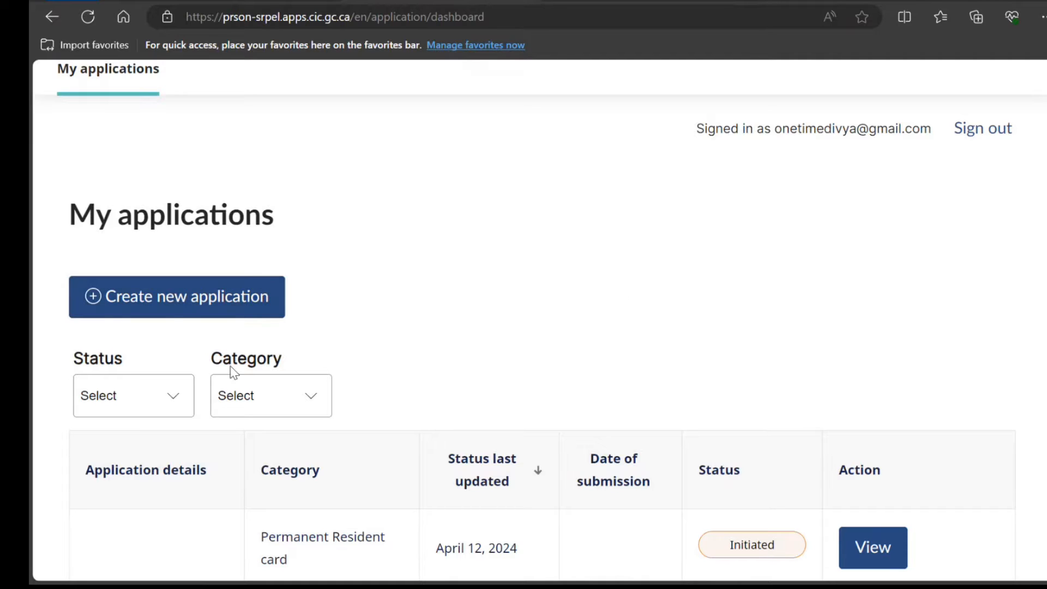
Start a new application under Permanent Residence, Economic program
click(169, 308)
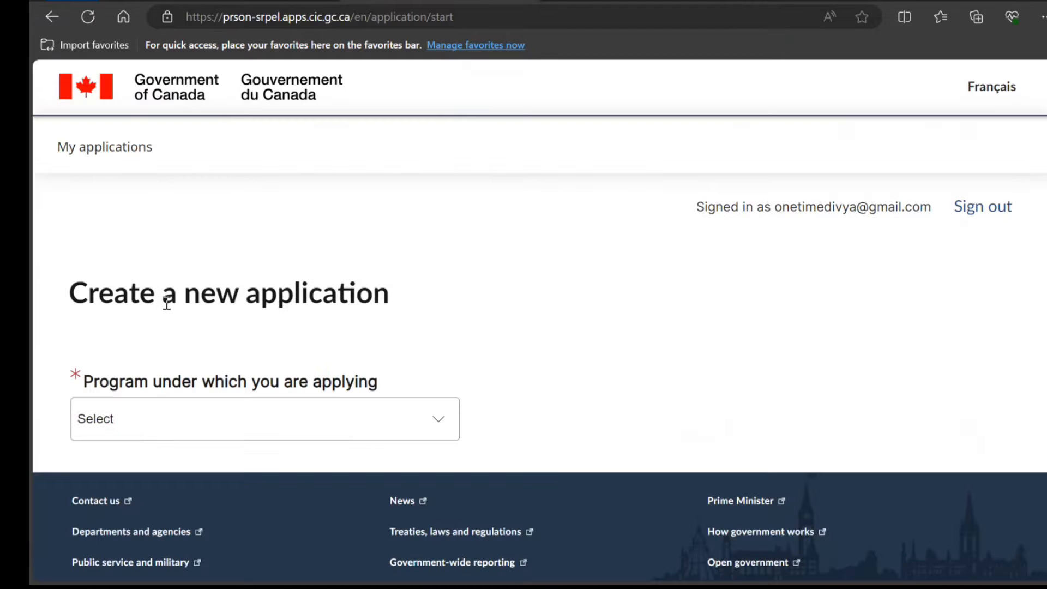
scroll(88, 303, down, 2)
click(205, 305)
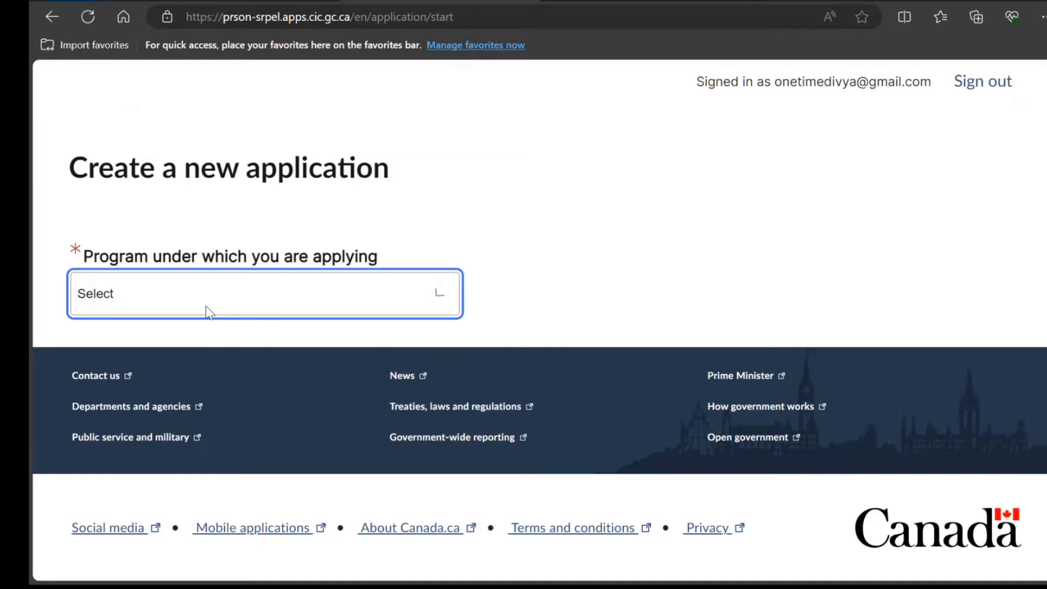
click(162, 348)
scroll(191, 327, down, 3)
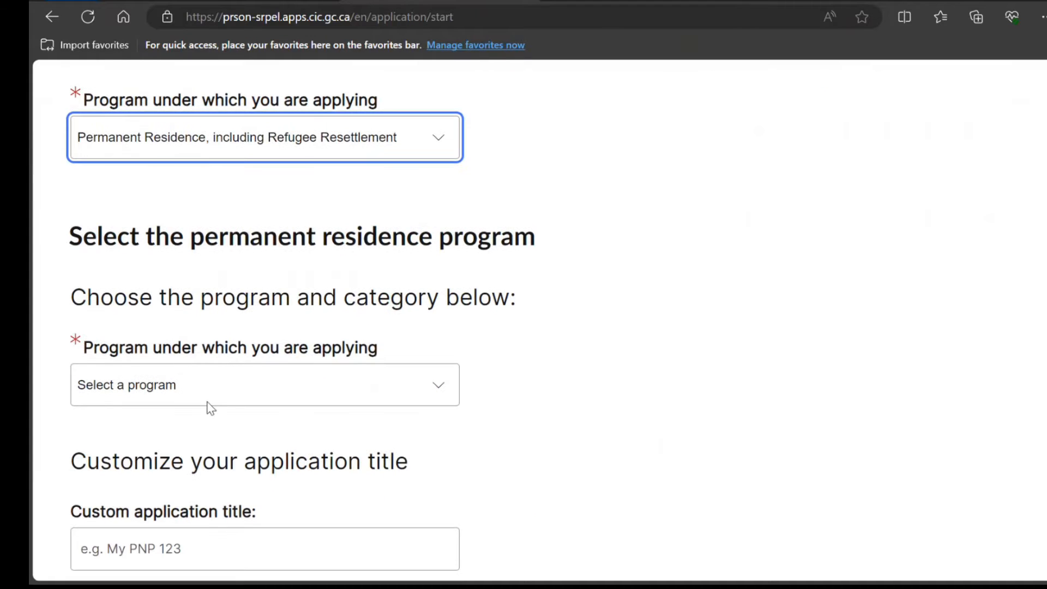
click(210, 385)
click(136, 436)
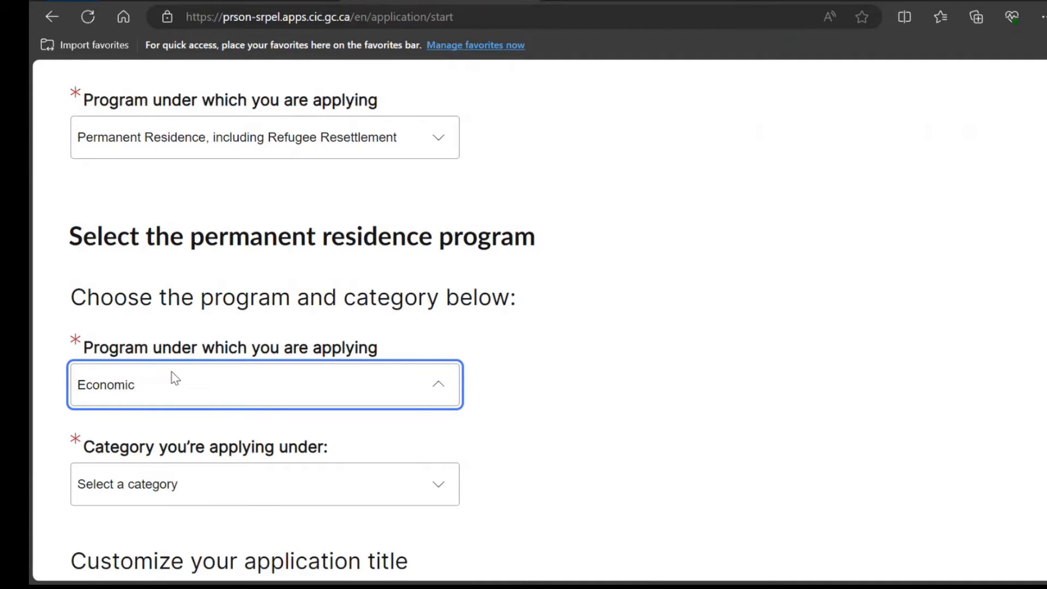
Choose the Quebec Skilled Workers Program category, title the application QSWP, and create it
scroll(169, 338, down, 4)
click(185, 262)
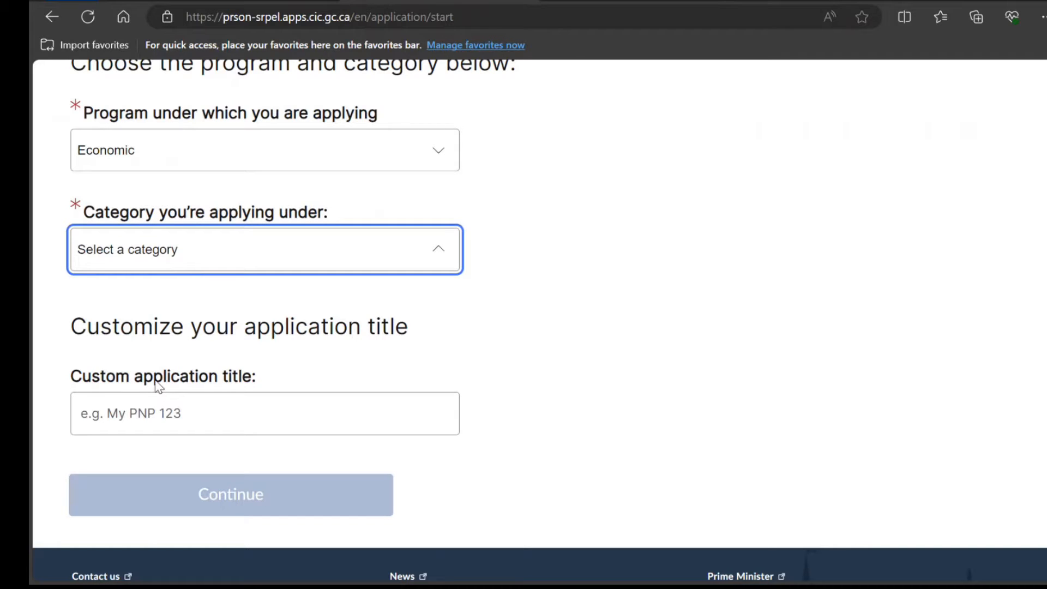
click(420, 346)
click(378, 412)
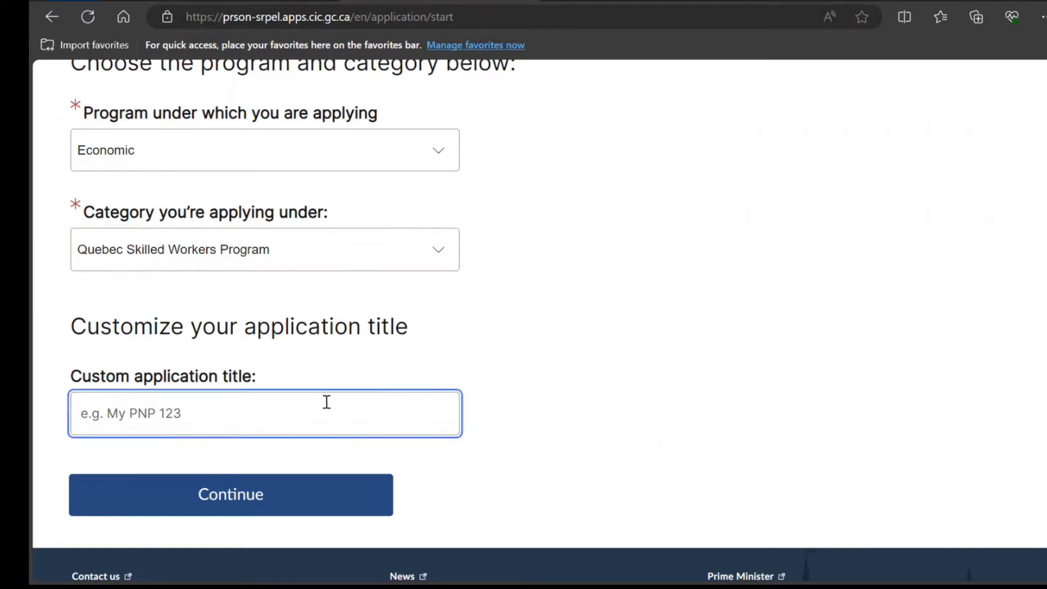
text(Q)
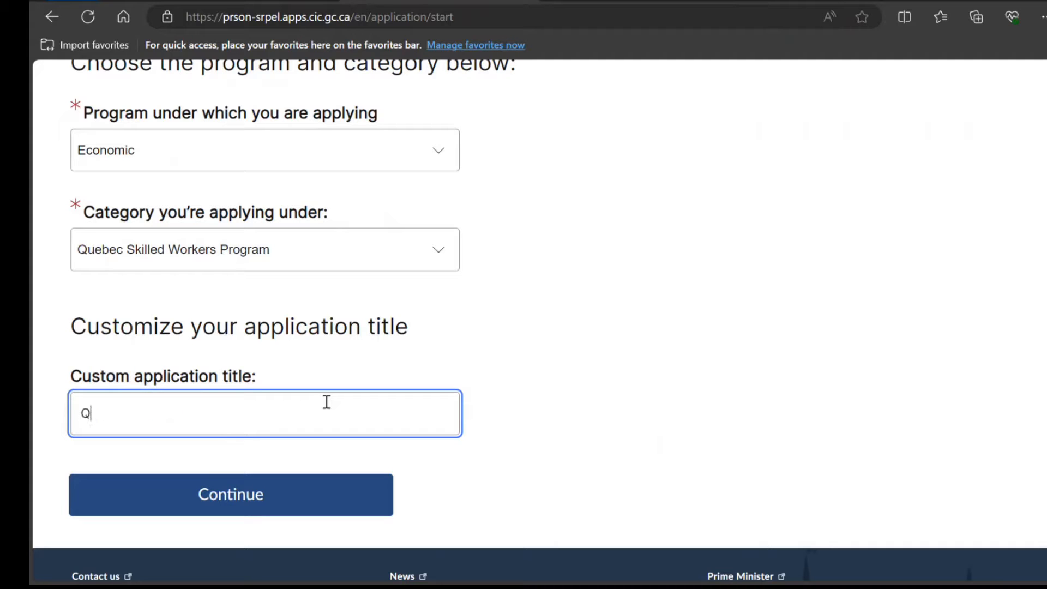
text(SWP)
click(279, 495)
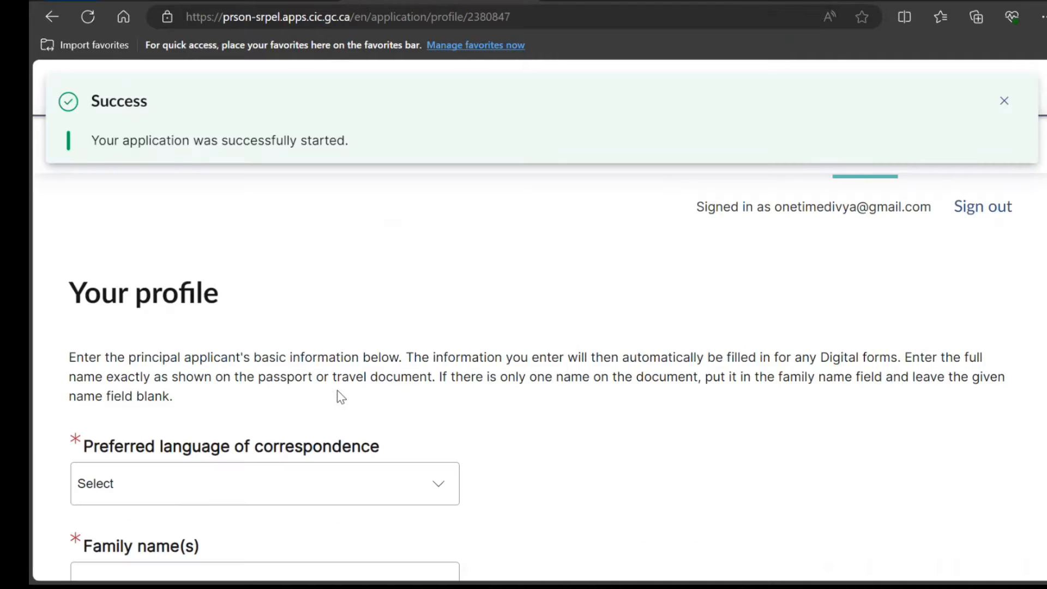
Choose English for correspondence, enter the applicant's family and given names, and set birth date 1998-10-10
scroll(337, 389, down, 3)
click(327, 329)
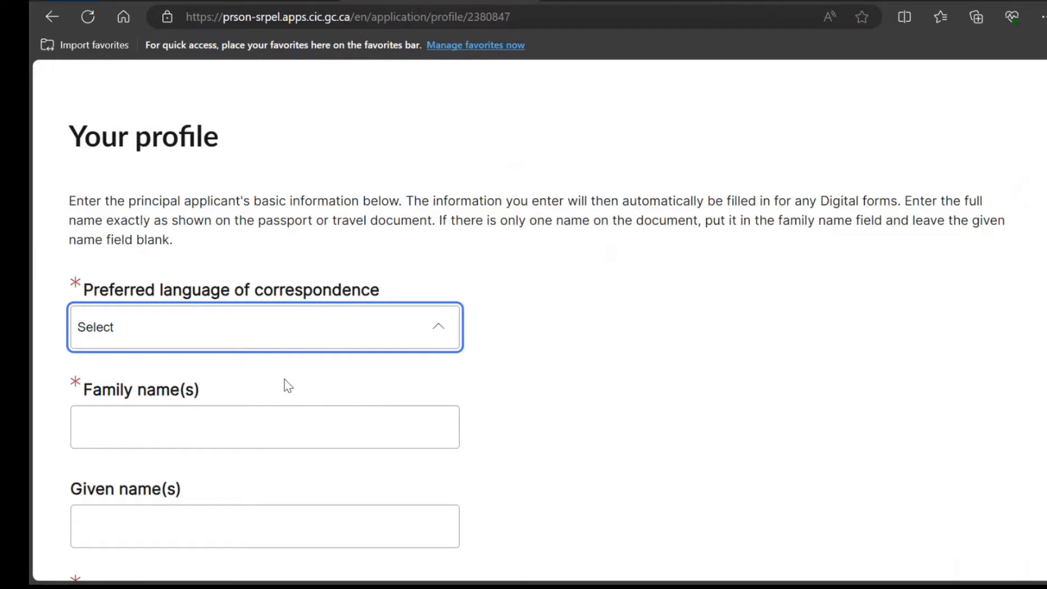
click(229, 358)
click(273, 437)
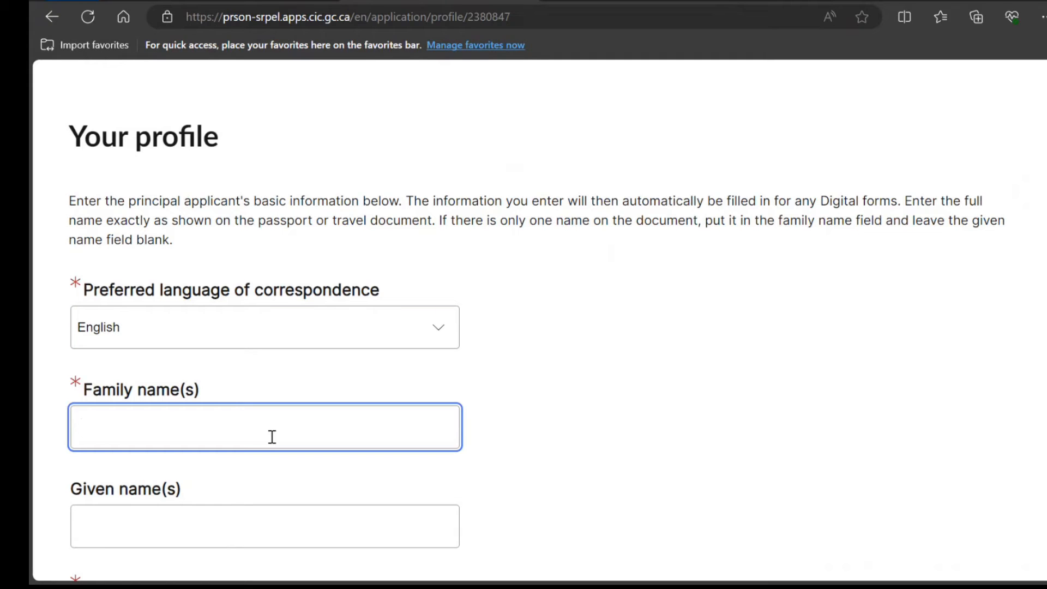
text(SMith)
key(Tab)
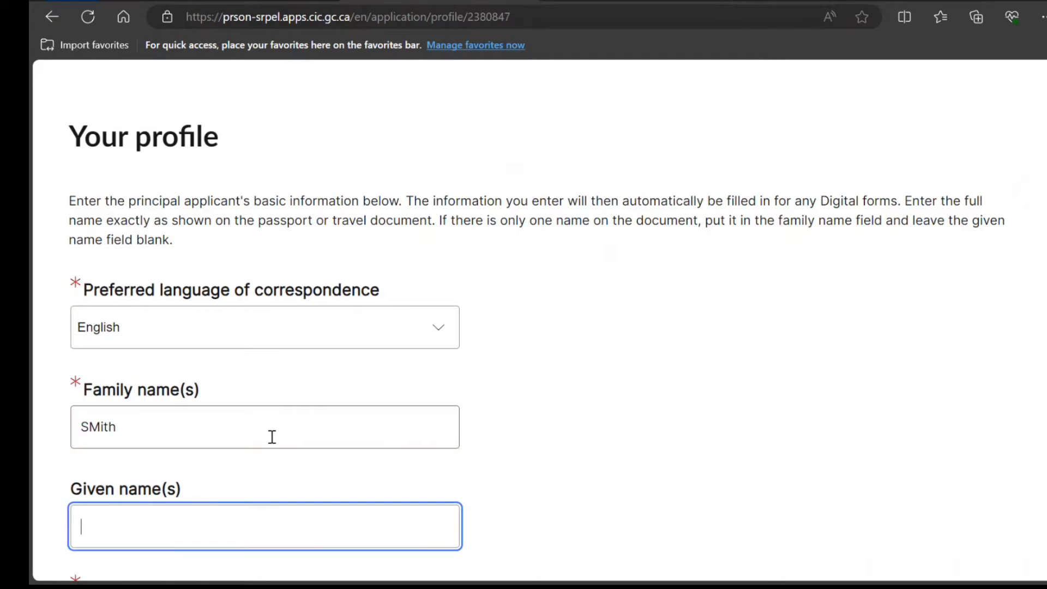
text(John)
click(101, 426)
key(BackSpace)
text(m)
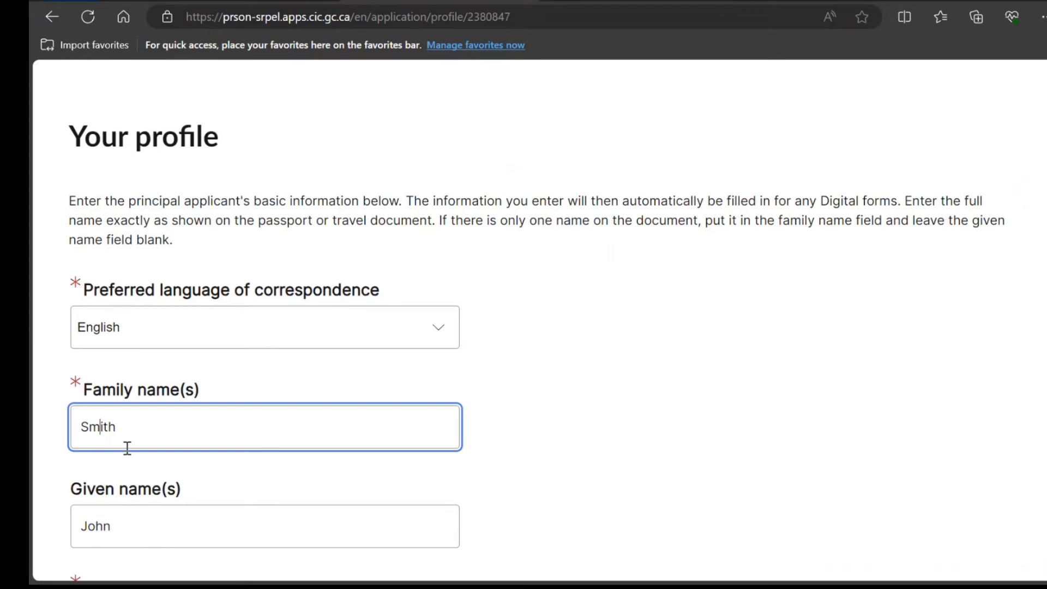
scroll(127, 448, down, 5)
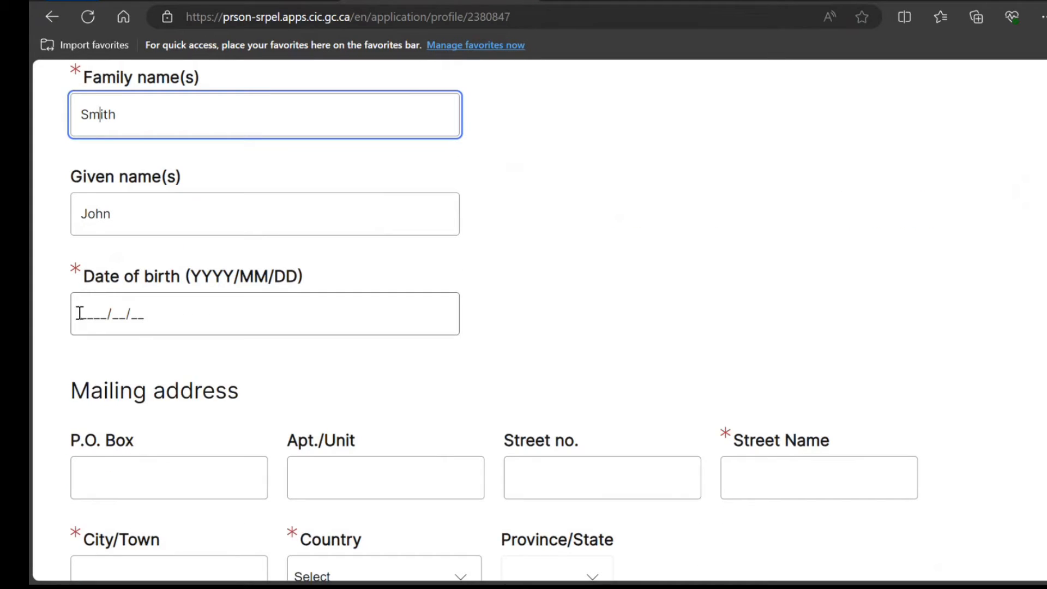
click(81, 313)
text(199810)
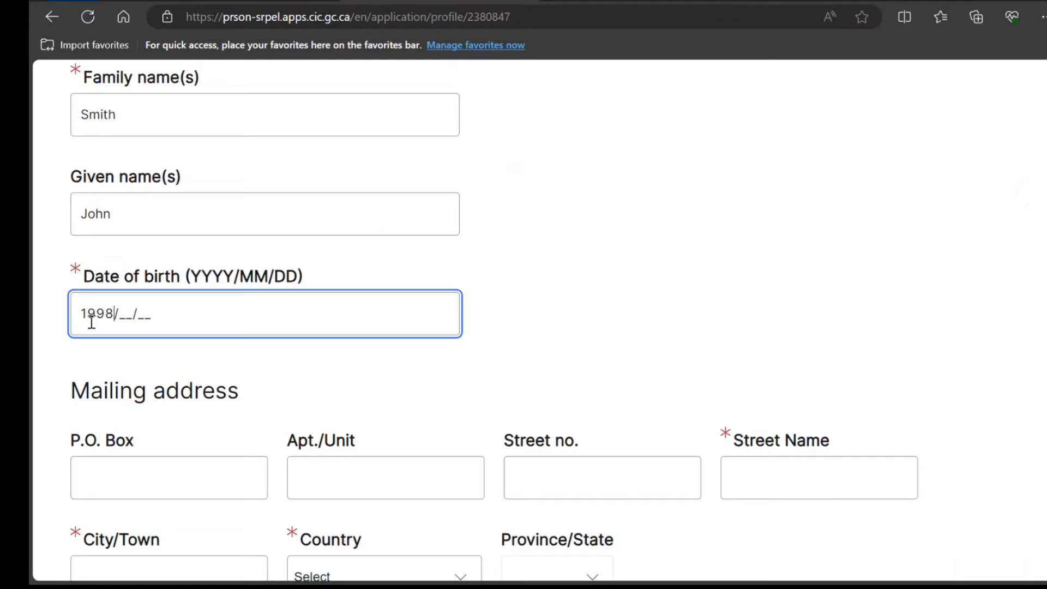
text(10/10)
Enter the mailing address's street number and name, city New Delhi, and country India
scroll(90, 322, down, 5)
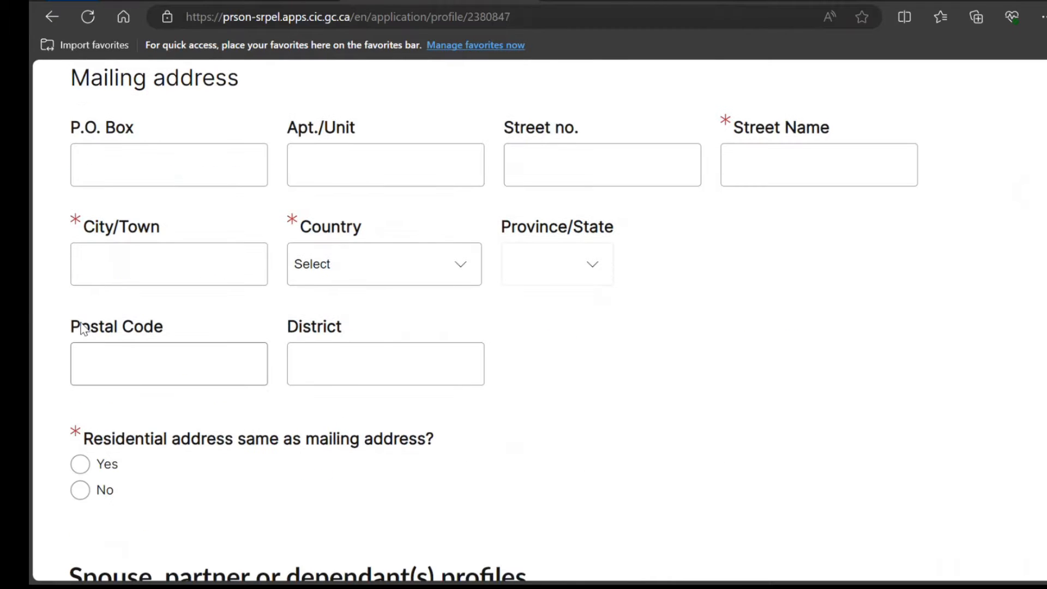
click(764, 169)
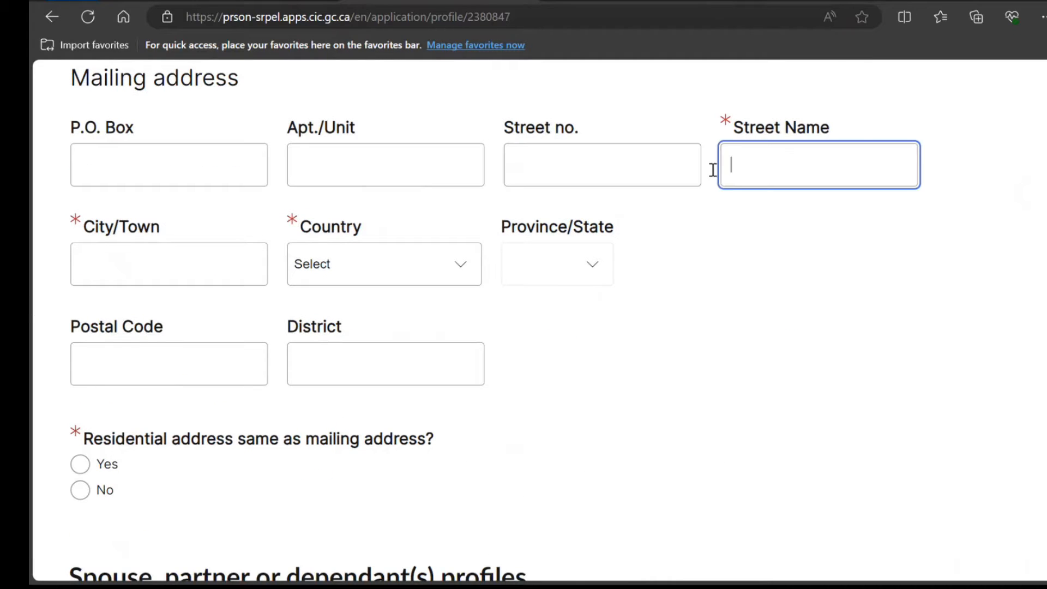
click(658, 167)
text(22)
click(760, 180)
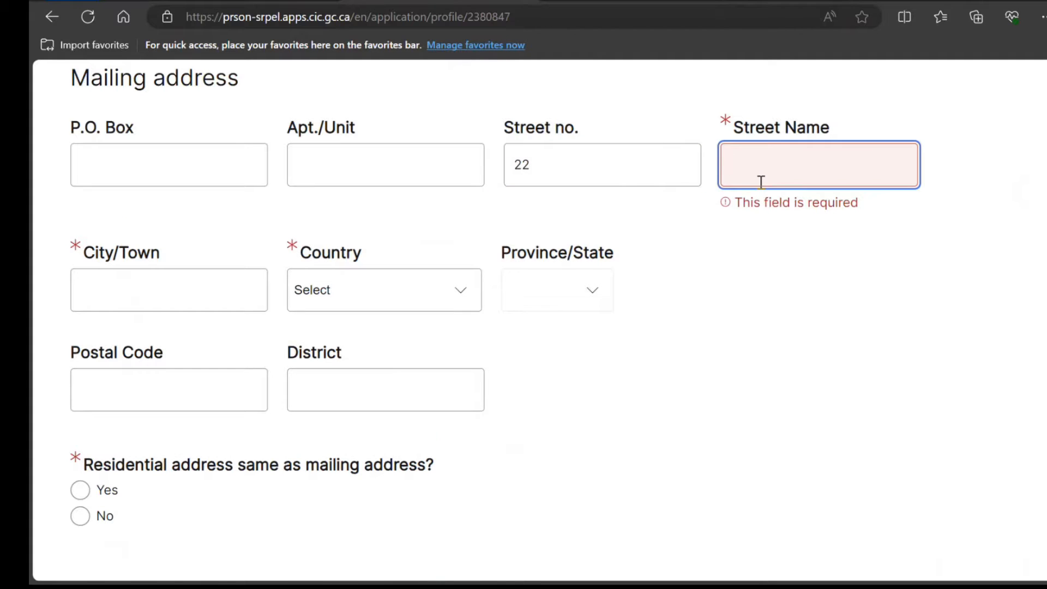
text(mnmnmnm)
key(Tab)
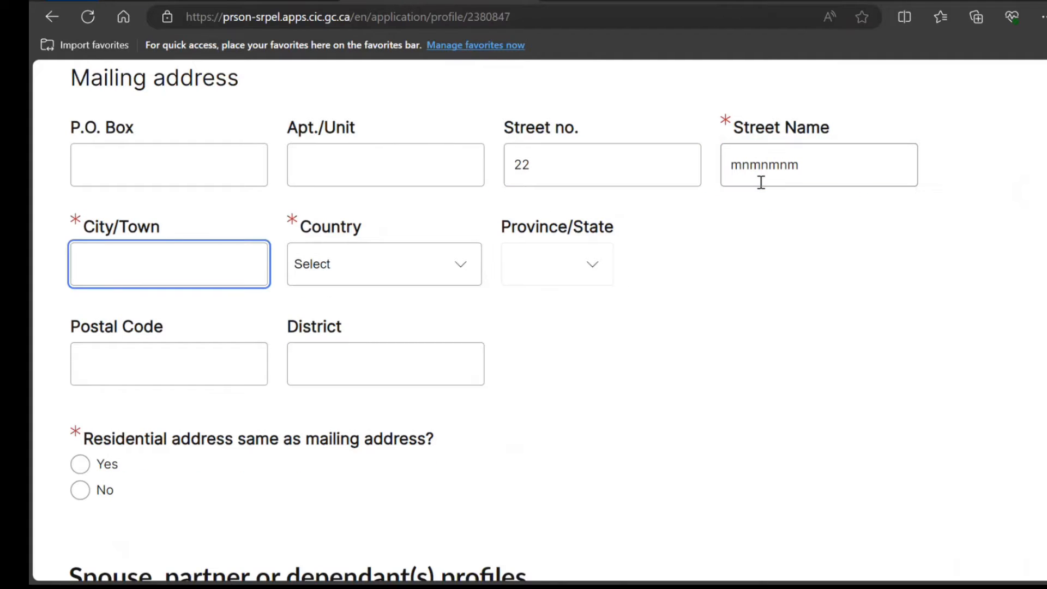
text(New Delhi)
key(Tab)
text(india)
key(Tab)
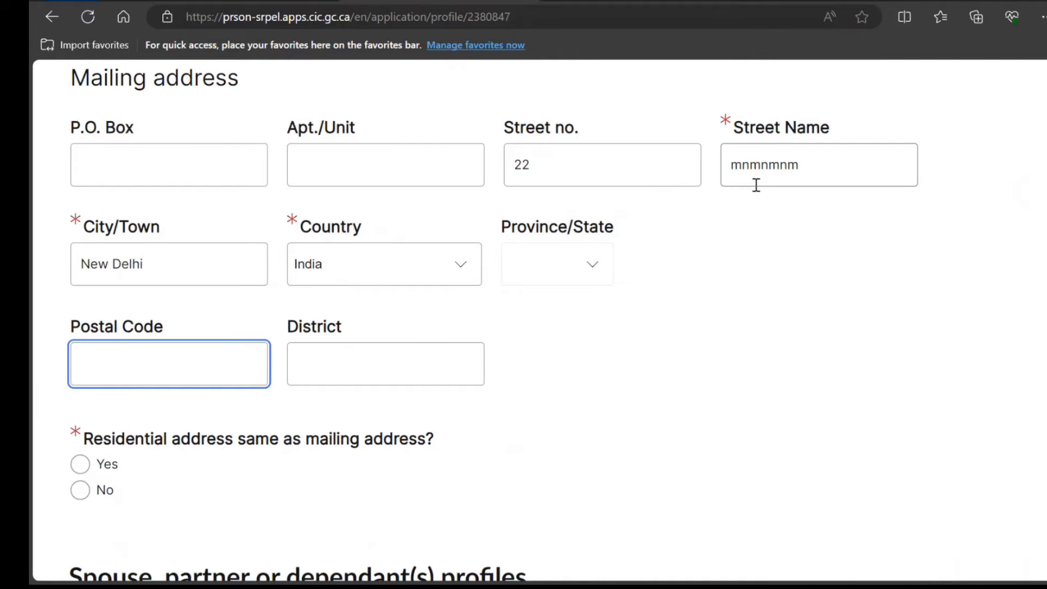
Mark the residential address as the same as the mailing address and save the profile
scroll(756, 185, down, 3)
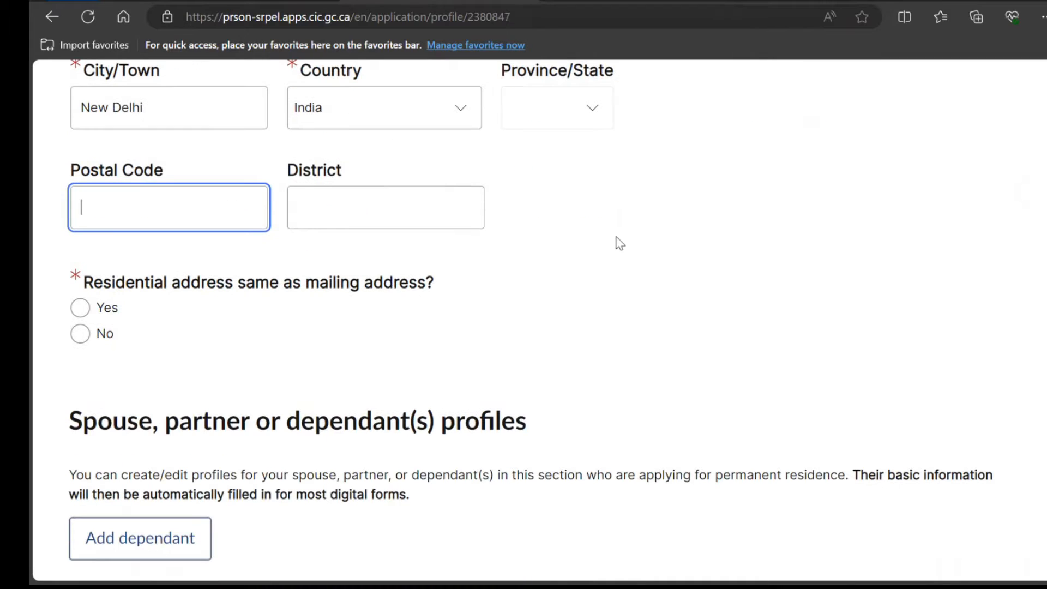
click(78, 316)
scroll(294, 343, down, 5)
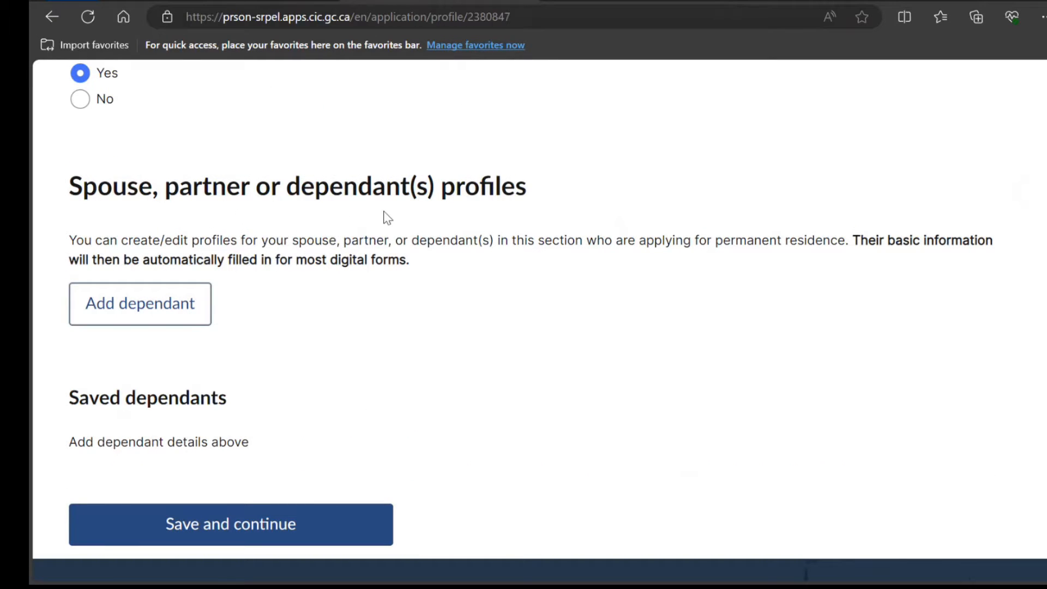
scroll(324, 491, down, 3)
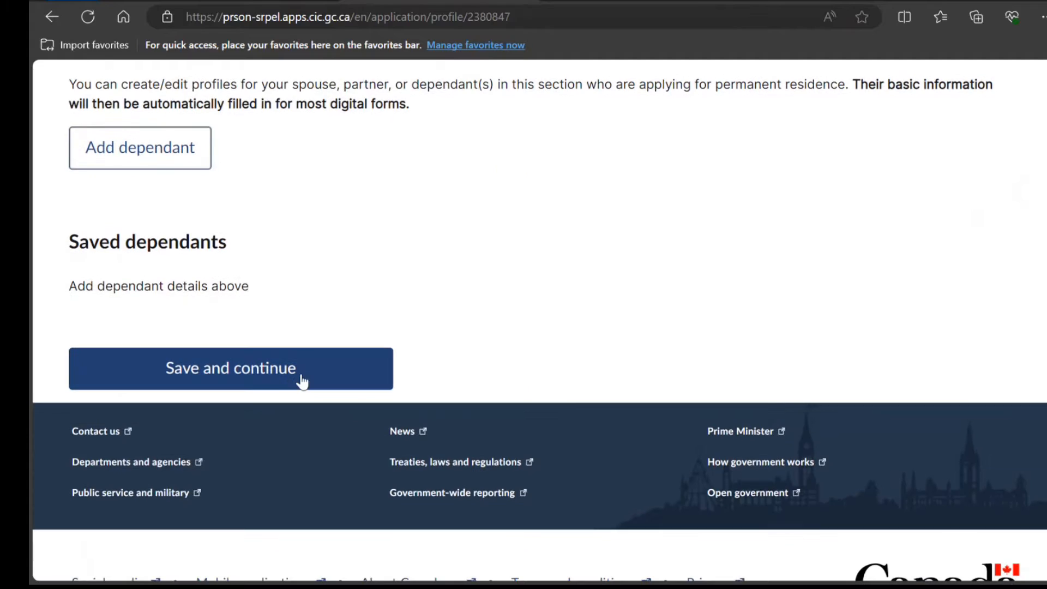
click(301, 378)
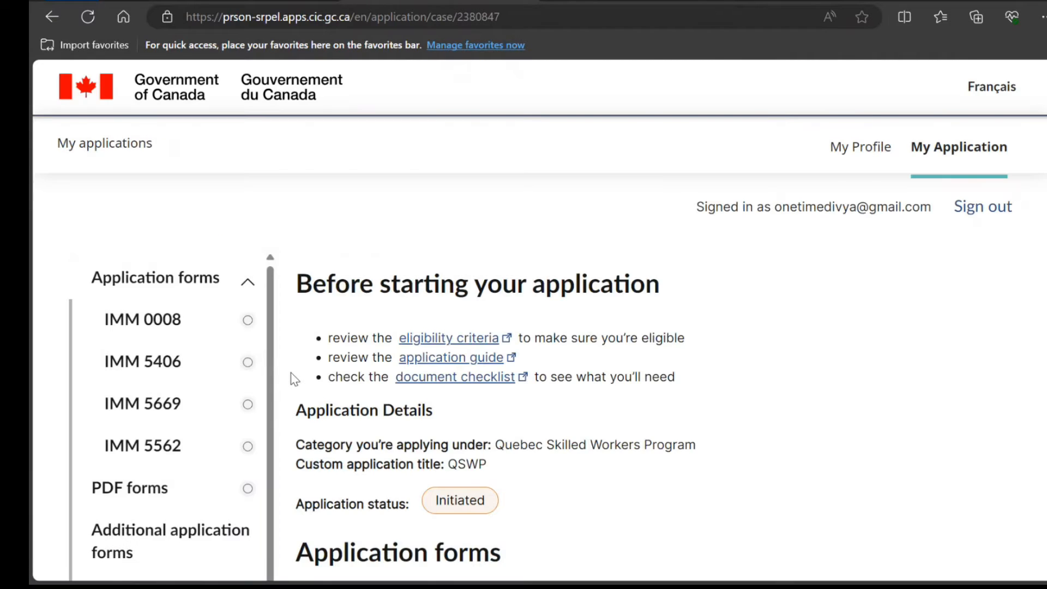
Browse the application forms page, briefly selecting text in the CSQ document's name
scroll(294, 378, down, 3)
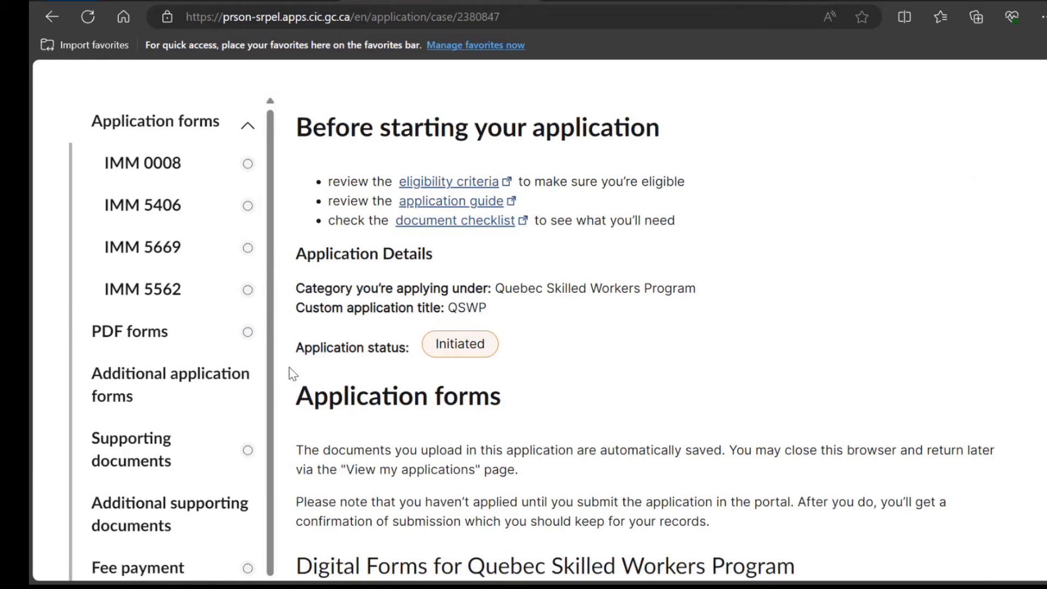
scroll(293, 374, down, 3)
scroll(289, 374, up, 3)
scroll(439, 338, down, 10)
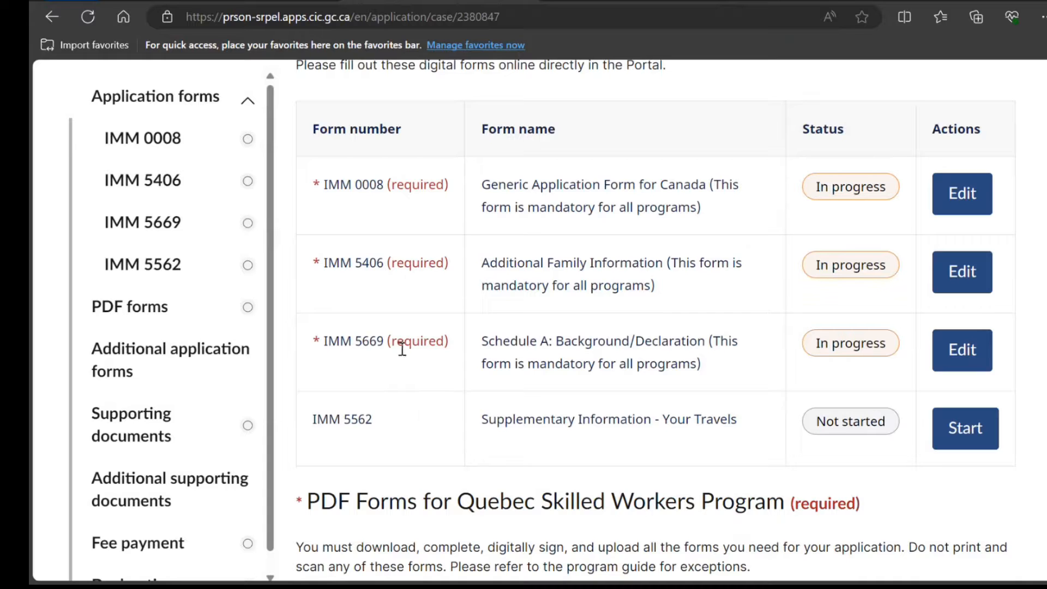
scroll(365, 450, down, 3)
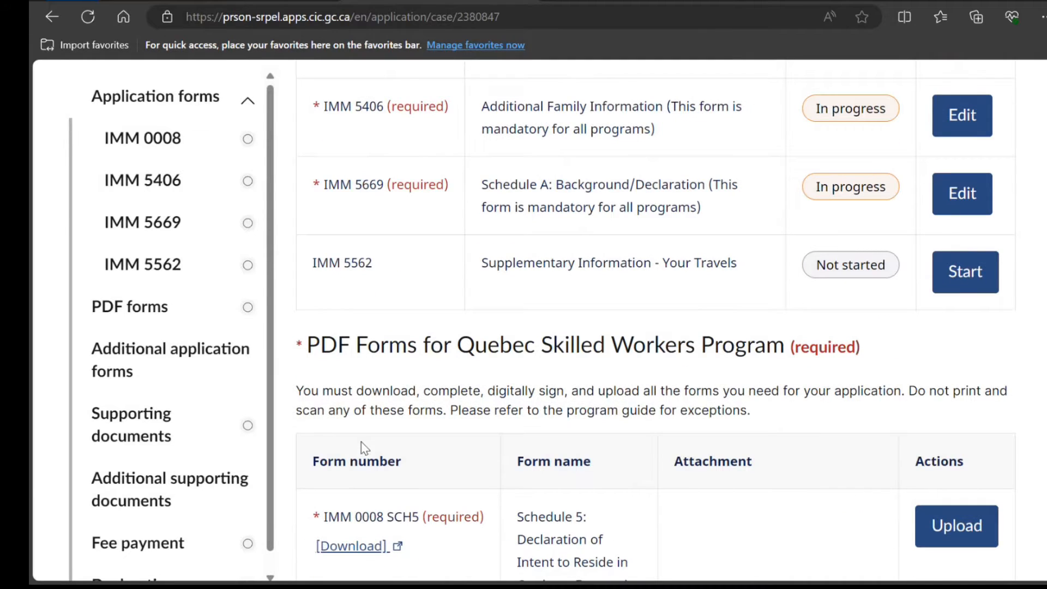
scroll(368, 306, down, 4)
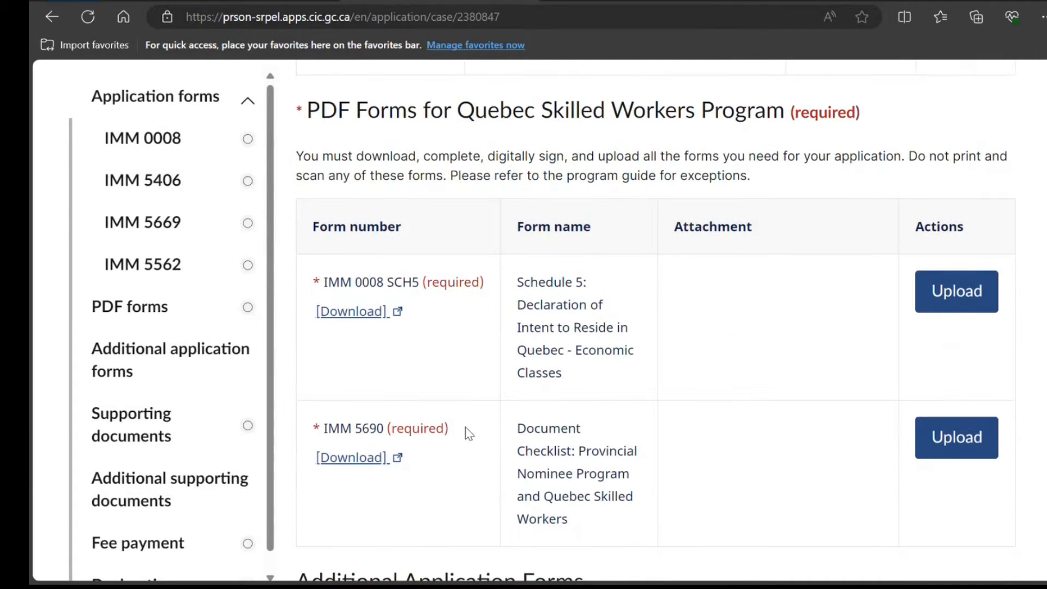
scroll(472, 415, down, 10)
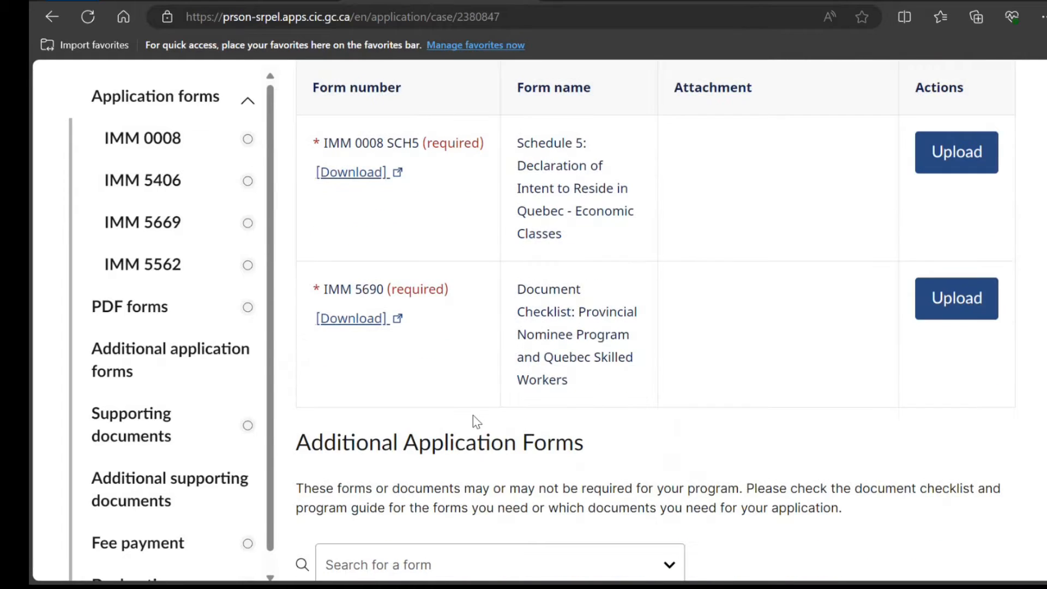
scroll(472, 414, down, 15)
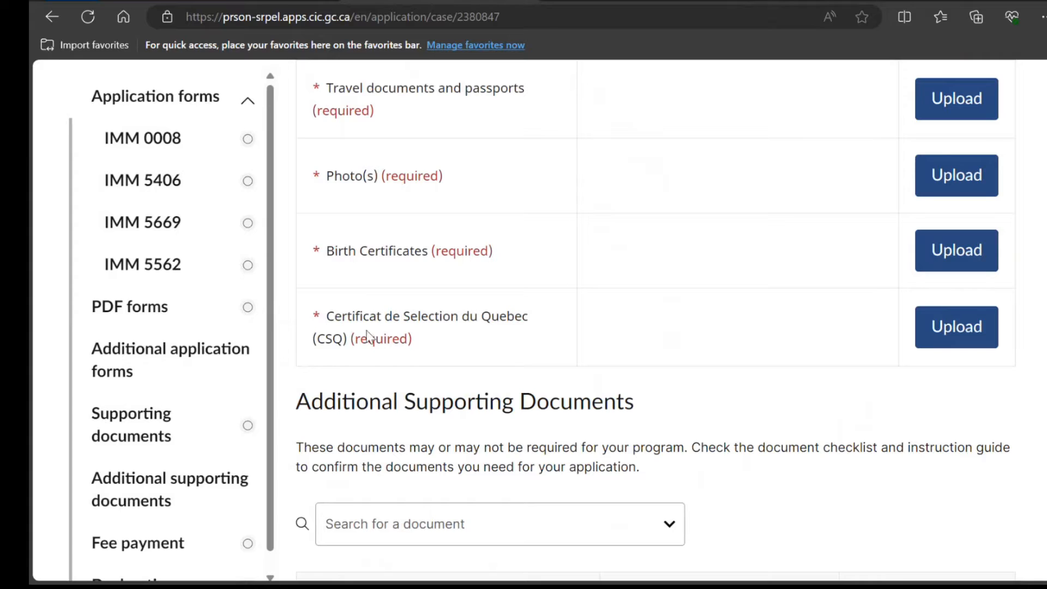
drag(348, 316, 522, 317)
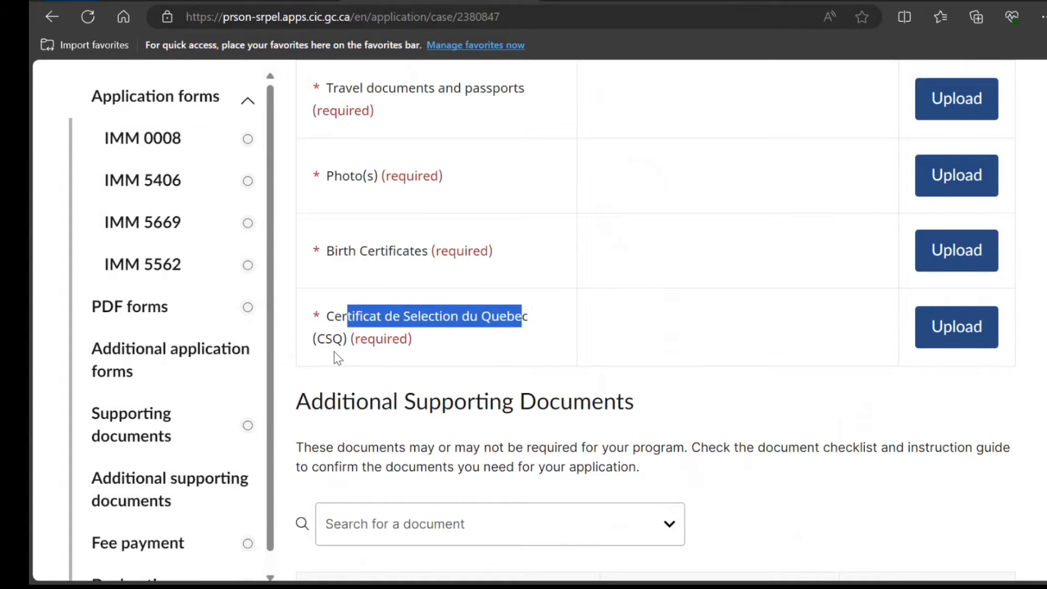
click(339, 252)
double_click(338, 252)
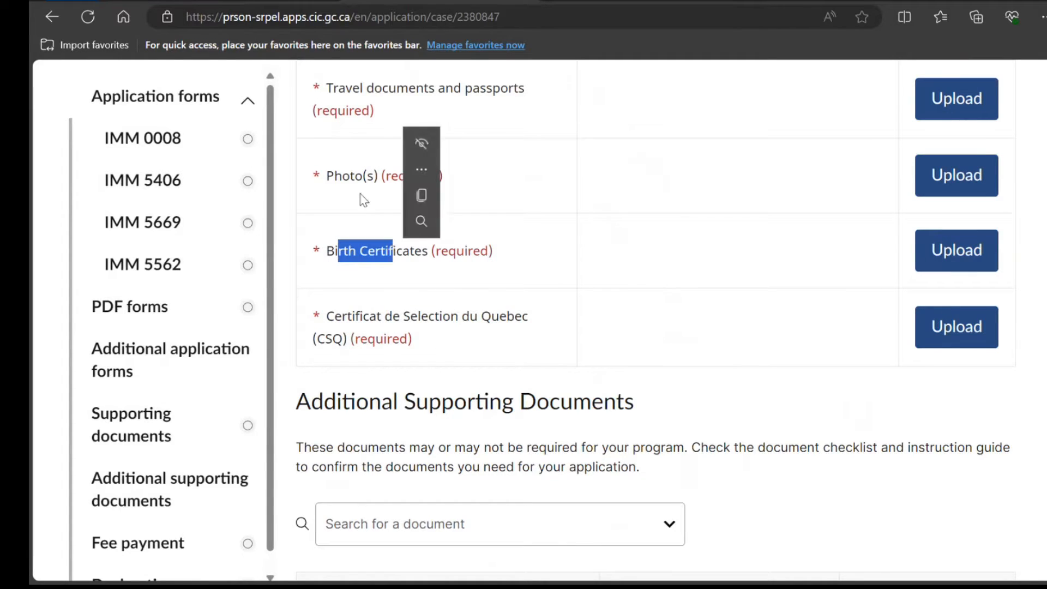
click(357, 186)
Download the IMM 5690 Document Checklist from the Quebec Skilled Workers PDF forms table
scroll(365, 185, up, 2)
scroll(368, 184, up, 15)
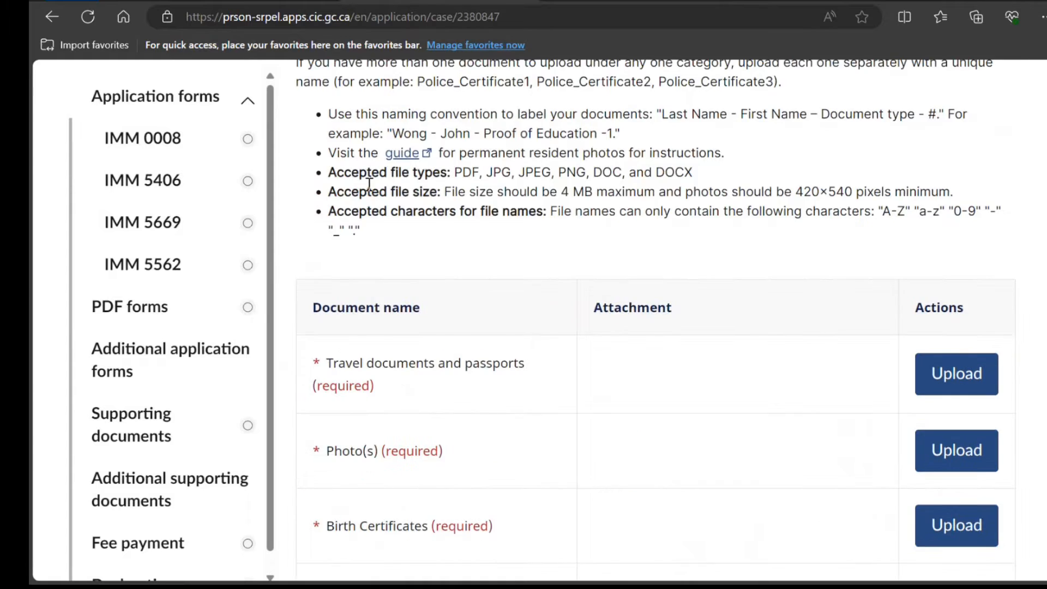
scroll(369, 185, up, 4)
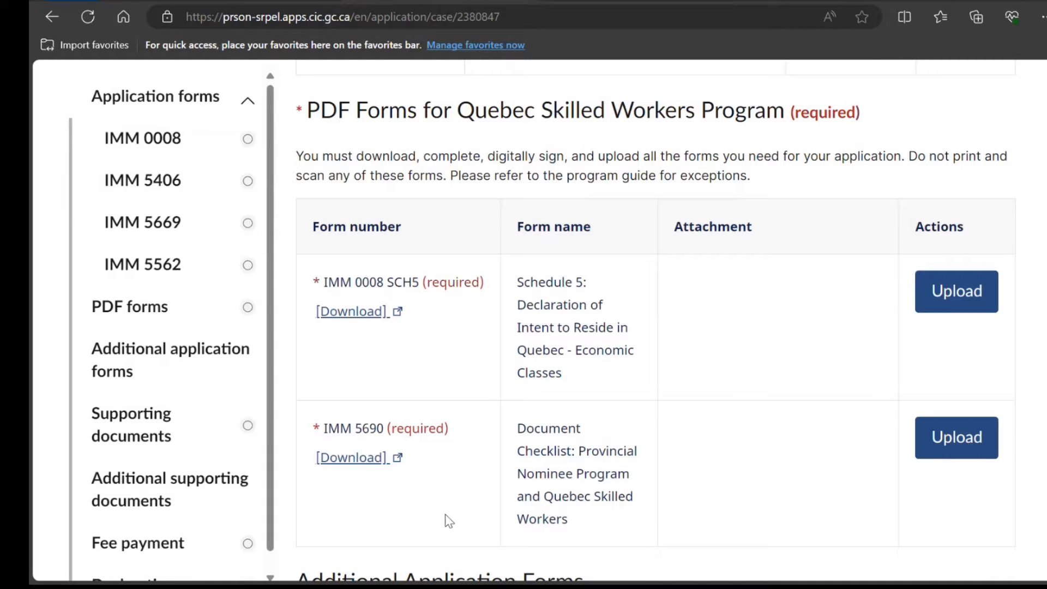
click(364, 462)
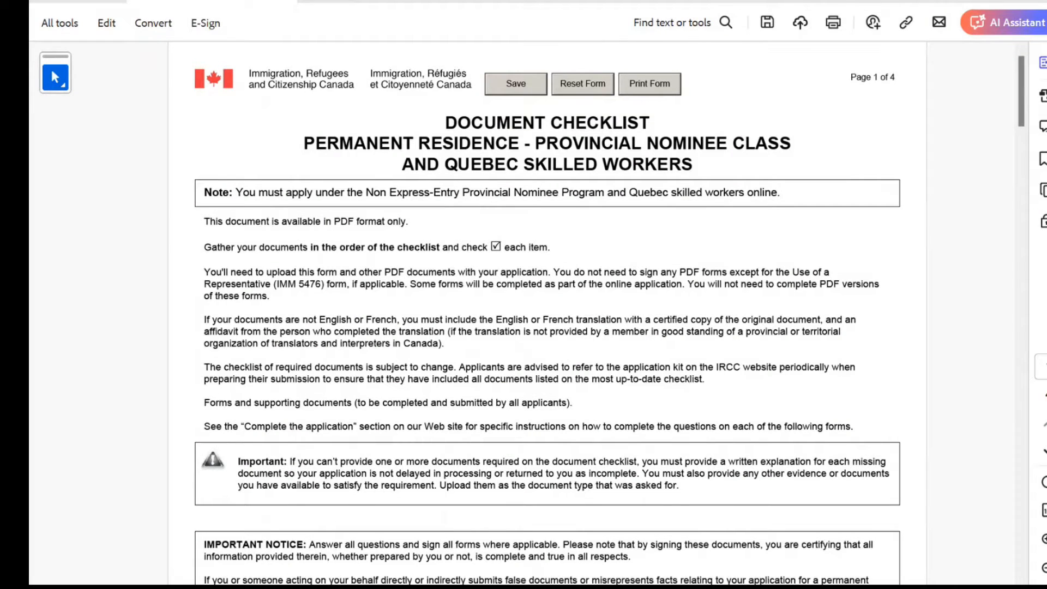
Scroll the IMM 5690 checklist down to the Forms List on page 2
scroll(547, 311, down, 10)
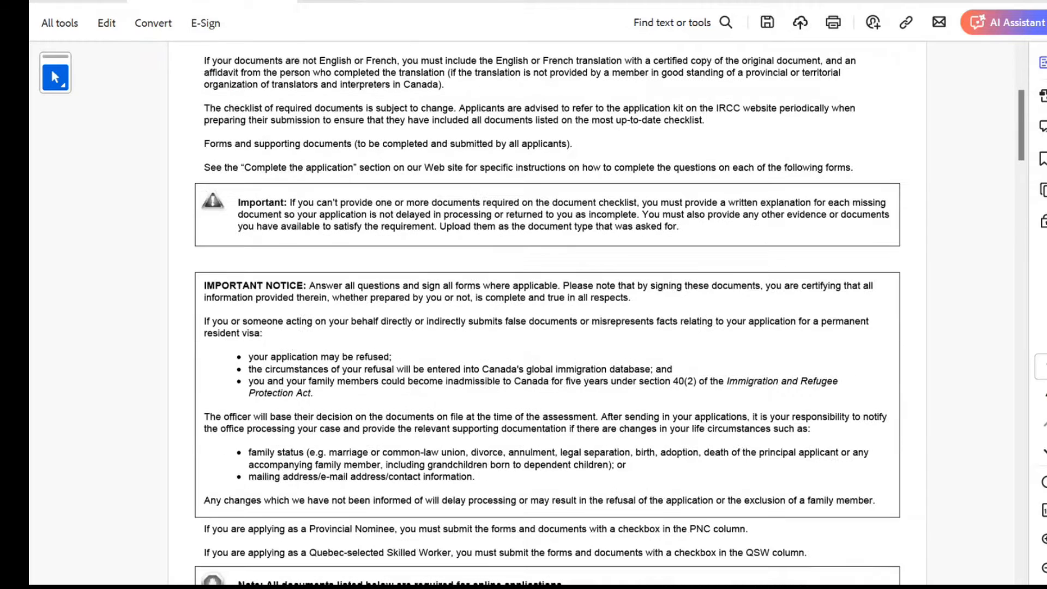
scroll(546, 311, down, 4)
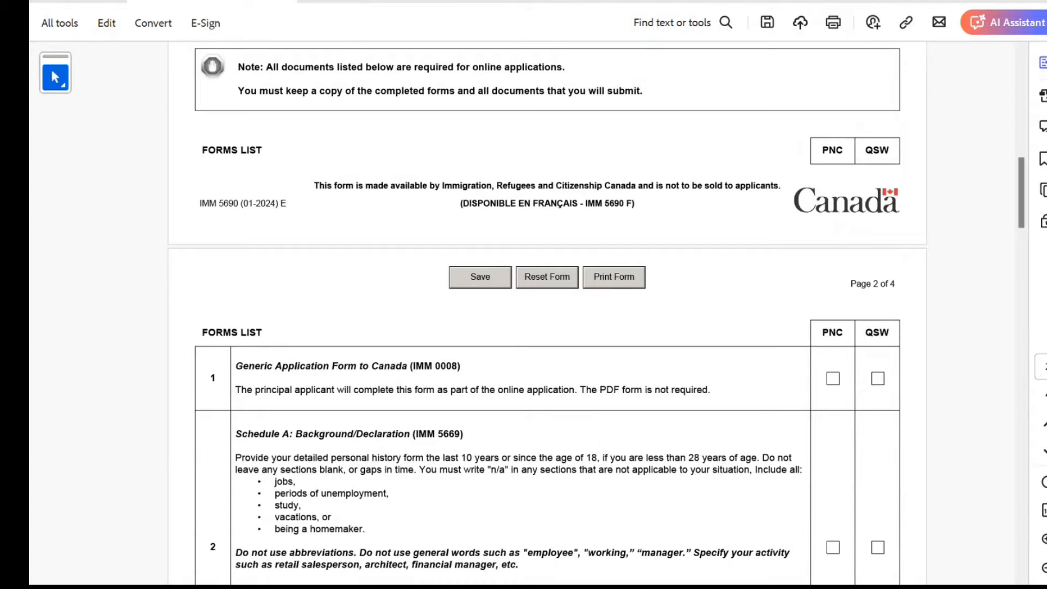
scroll(547, 311, down, 1)
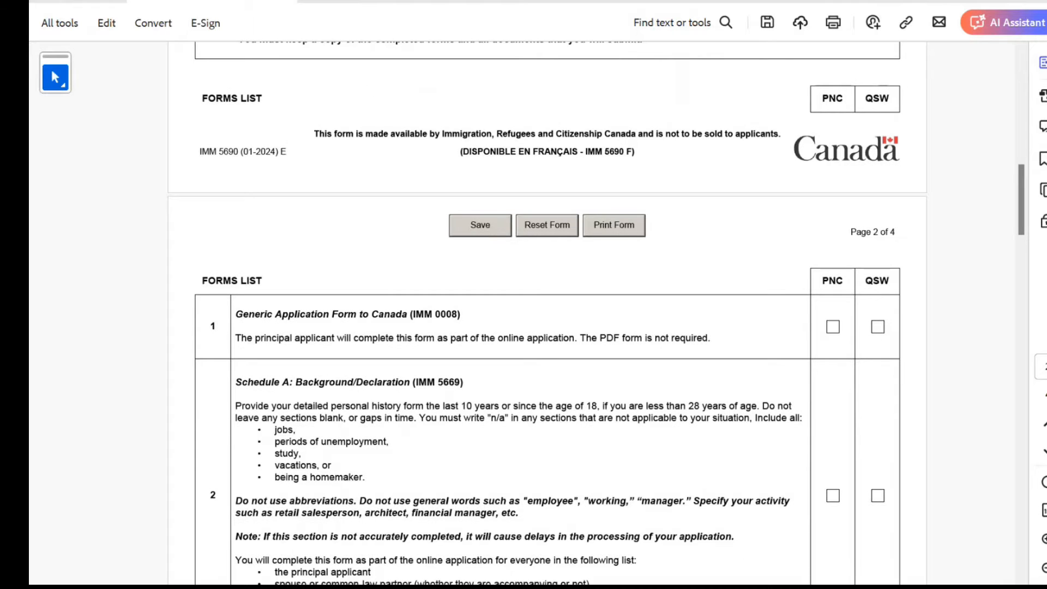
Tick QSW for IMM 0008, Schedule A (IMM 5669), IMM 5562, Schedule 4, Schedule 5 and IMM 5406
click(877, 327)
scroll(878, 327, down, 2)
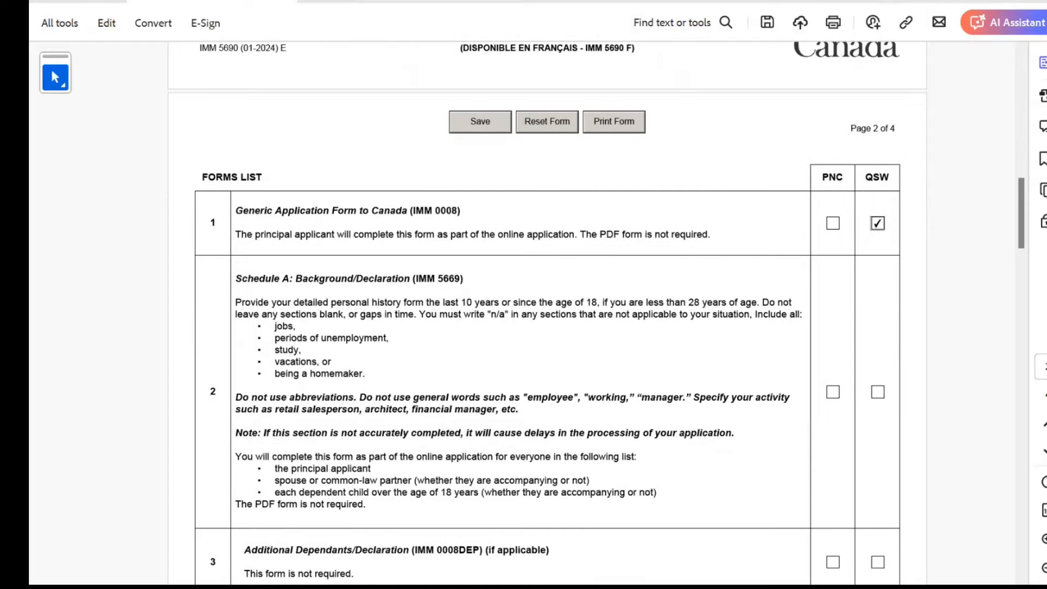
scroll(877, 314, down, 2)
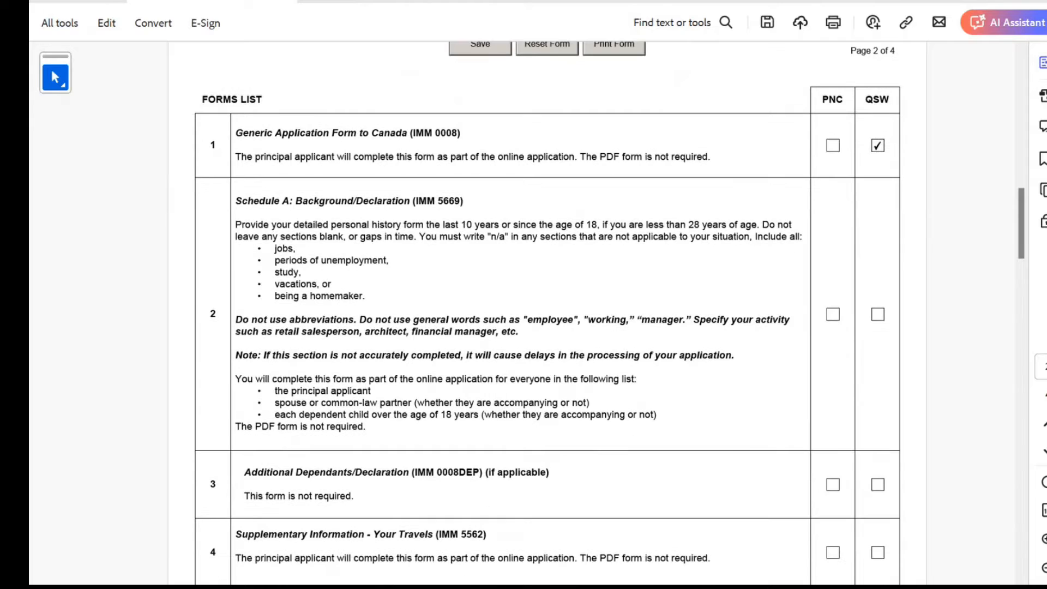
click(877, 314)
scroll(877, 314, down, 3)
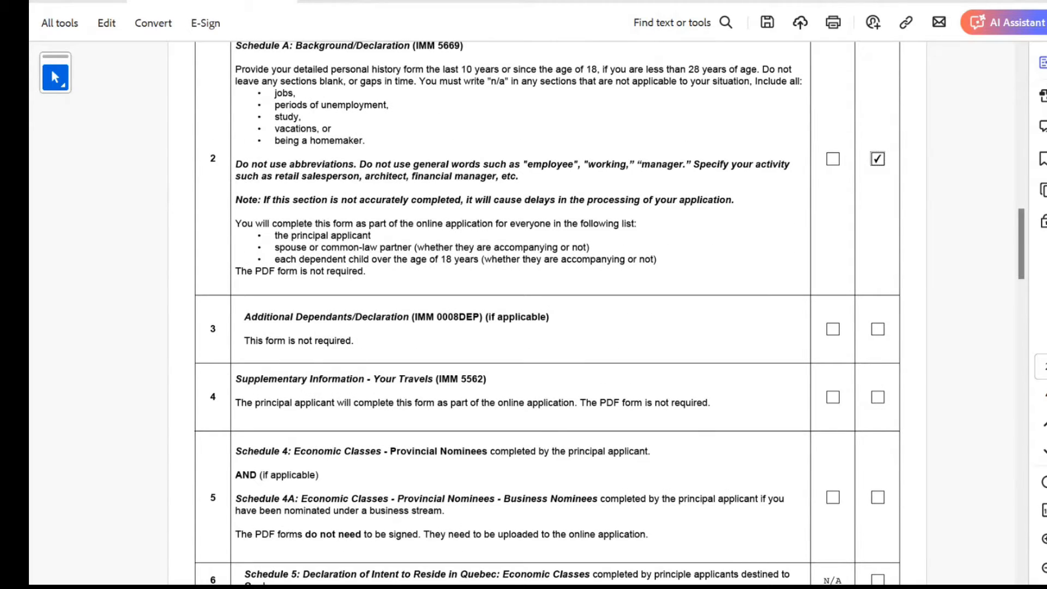
scroll(545, 314, down, 1)
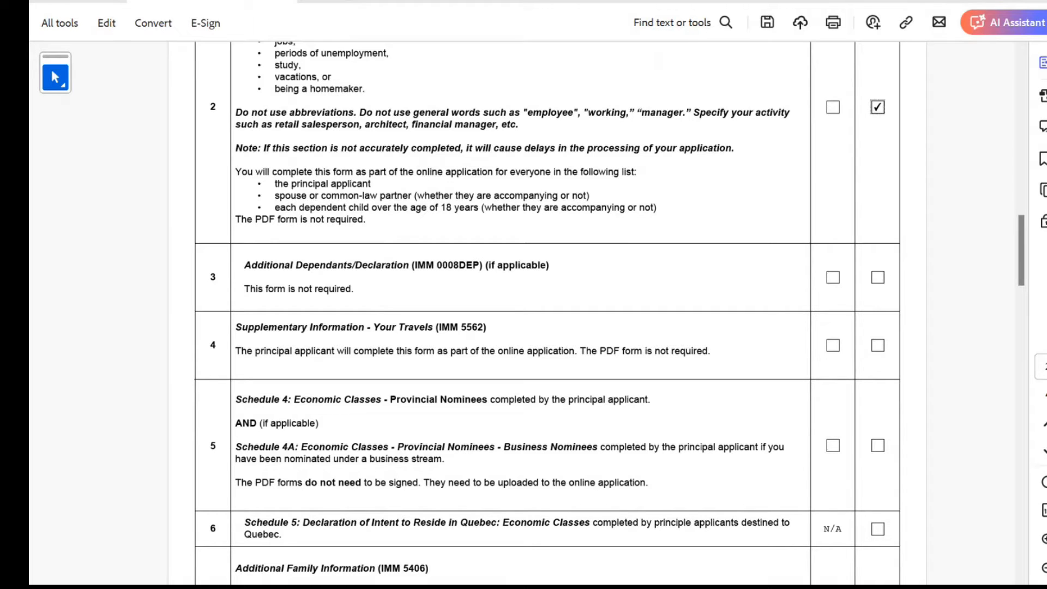
click(877, 345)
scroll(545, 314, down, 3)
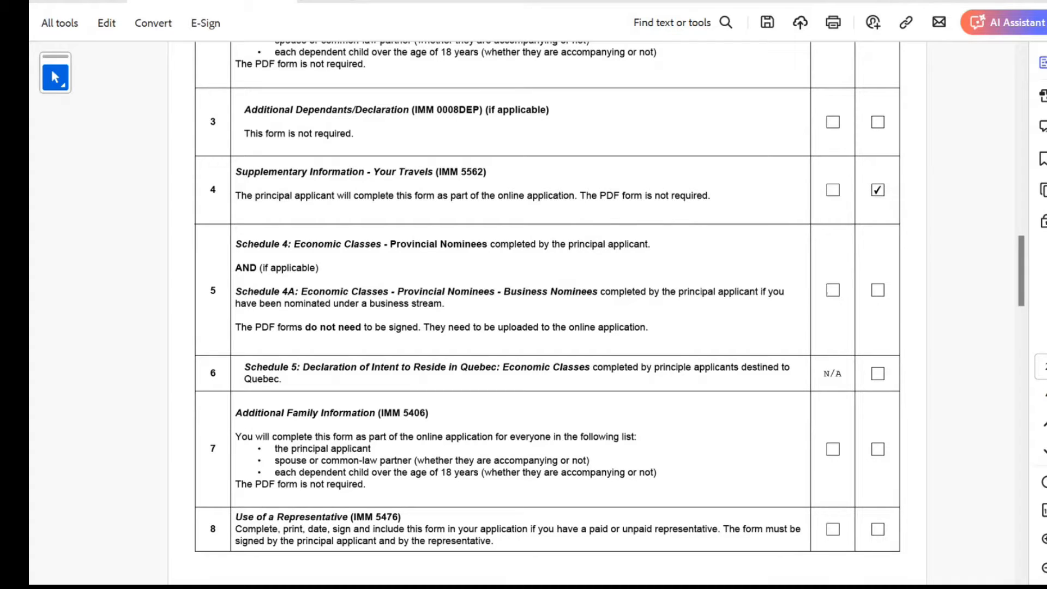
click(877, 290)
scroll(609, 308, down, 1)
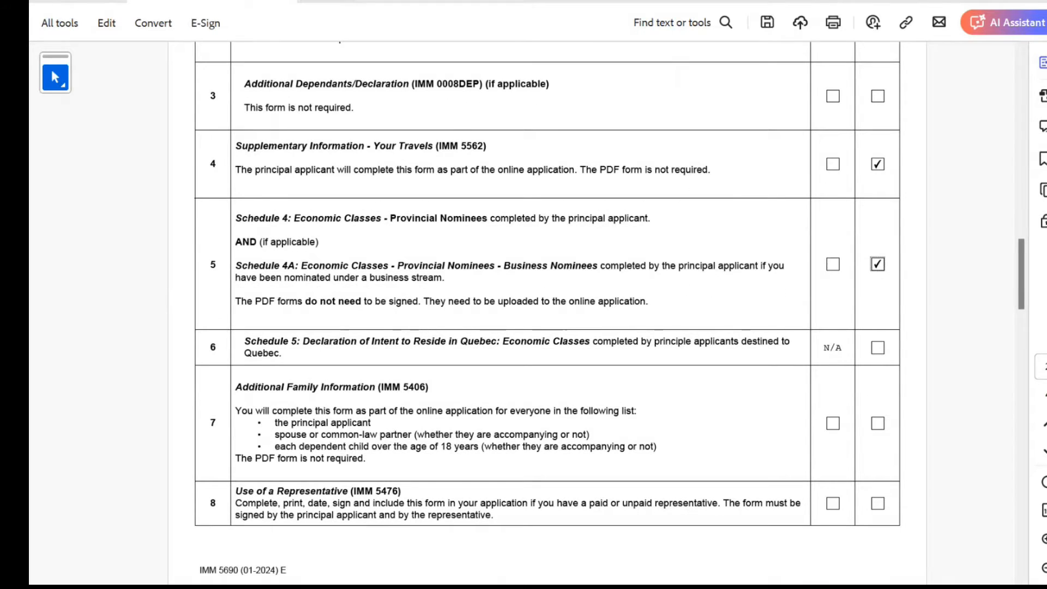
click(877, 347)
scroll(877, 347, down, 4)
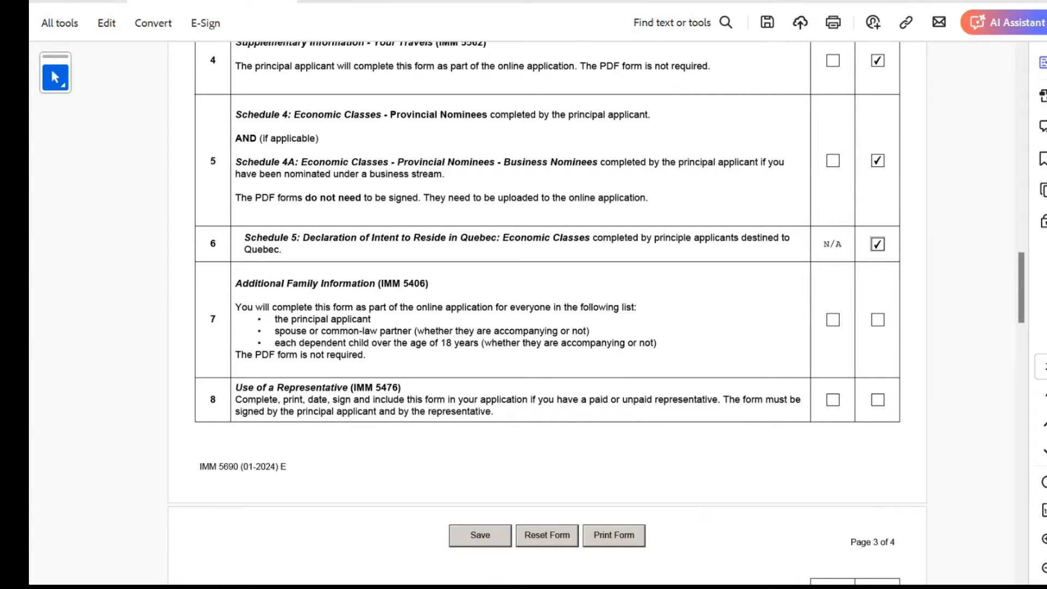
click(877, 320)
Tick QSW for passports, CSQ, language proof, identity documents, police certificates, photos and fee payment
scroll(877, 320, down, 3)
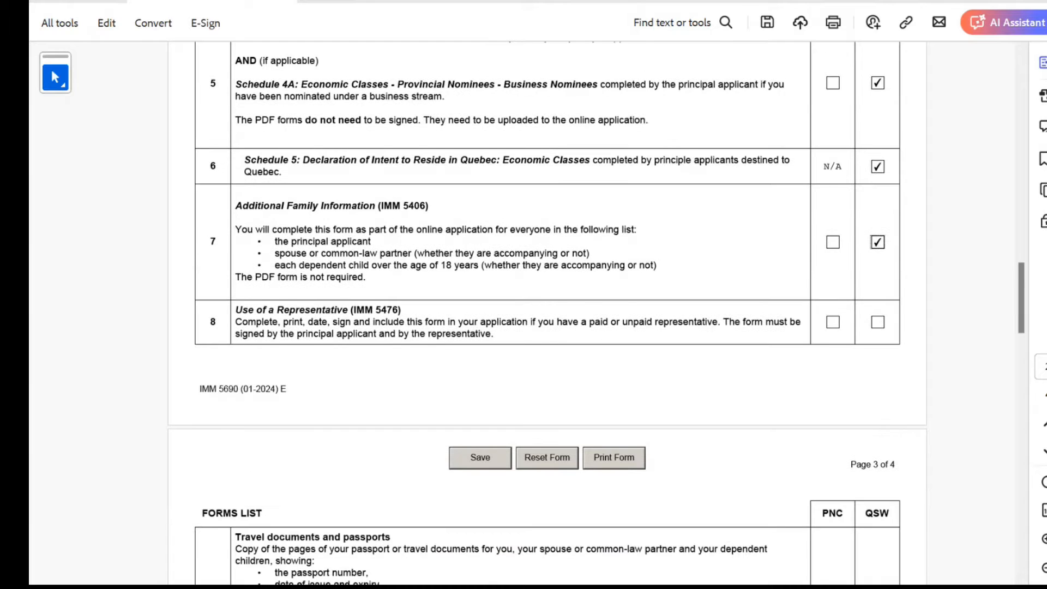
scroll(545, 316, down, 5)
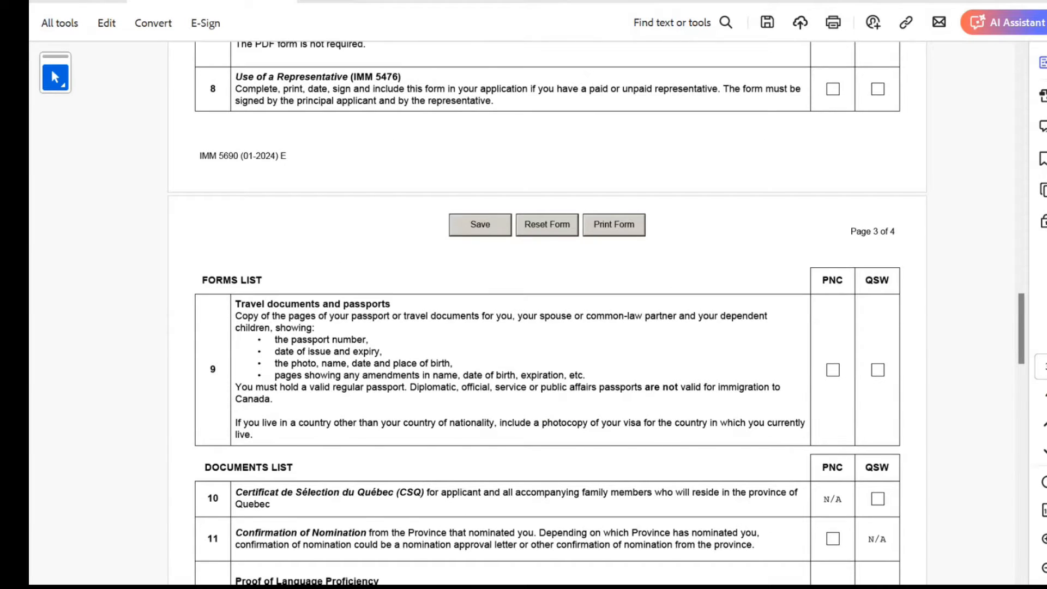
scroll(545, 316, down, 2)
click(877, 318)
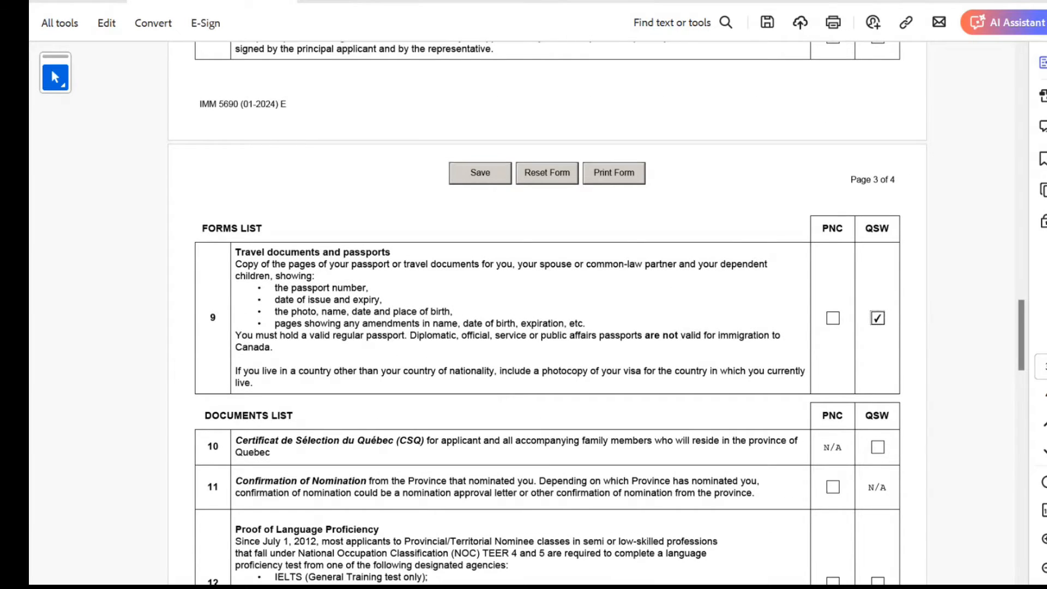
scroll(545, 316, down, 4)
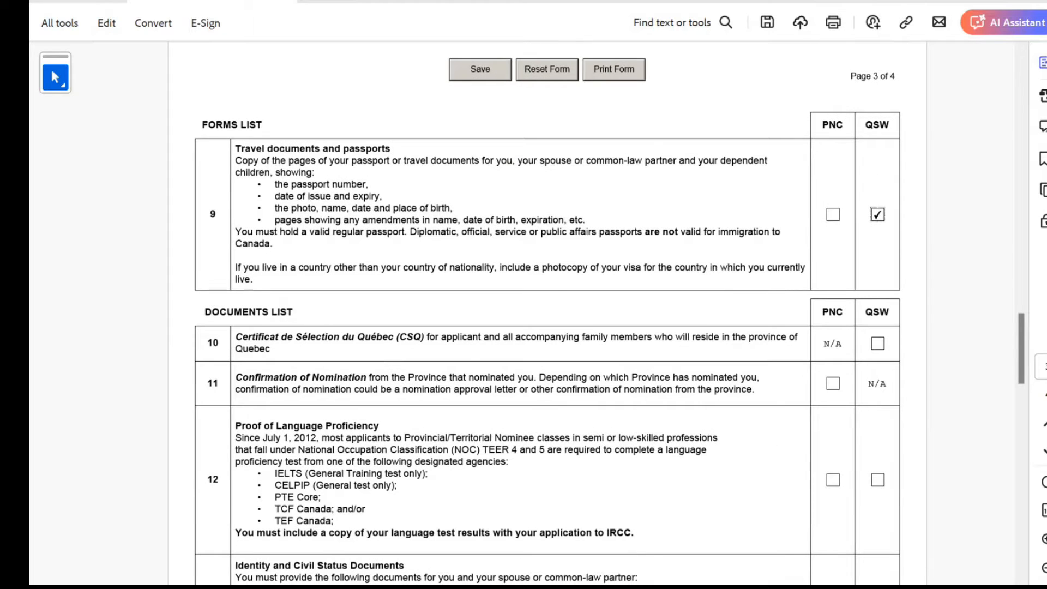
click(877, 343)
scroll(545, 316, down, 4)
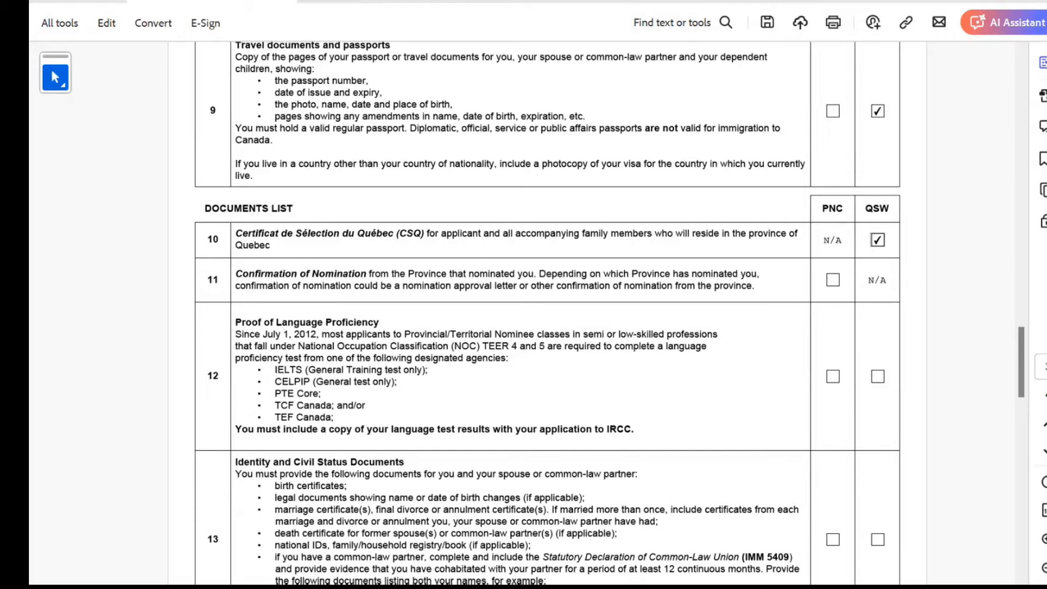
scroll(545, 316, down, 3)
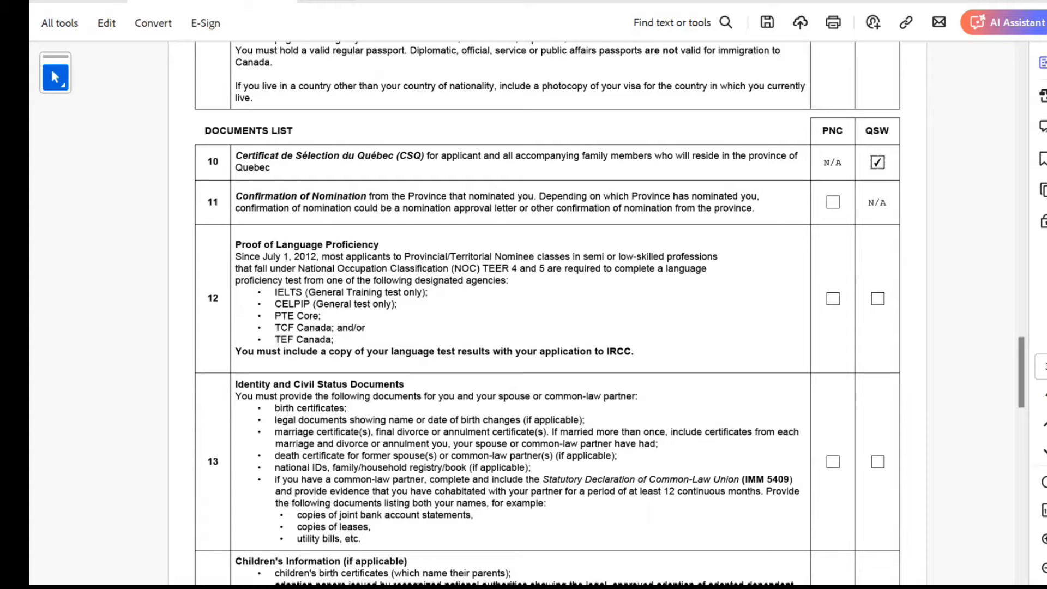
click(877, 299)
scroll(545, 316, down, 2)
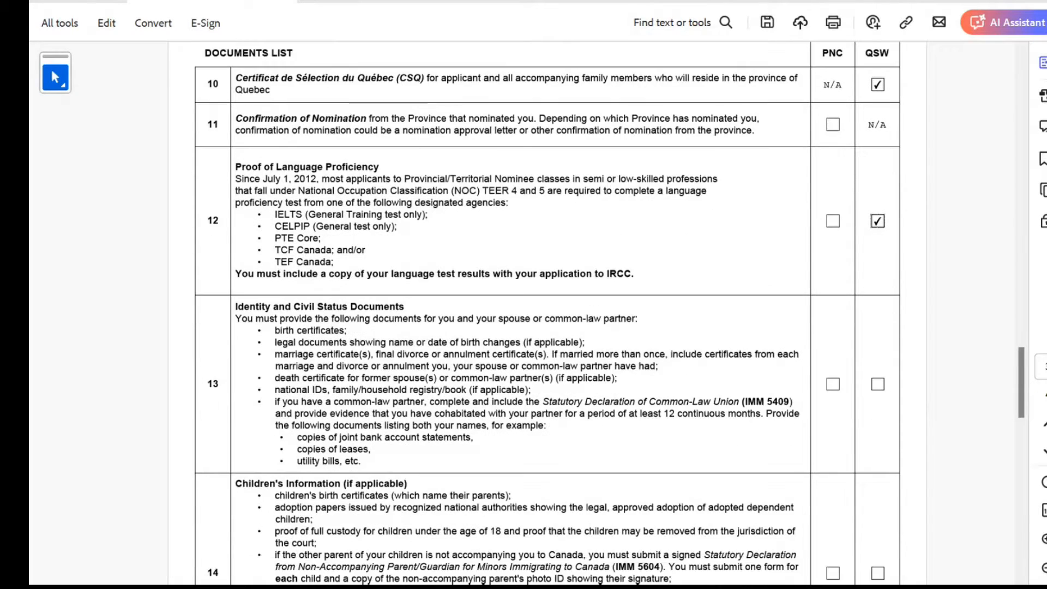
scroll(545, 316, down, 4)
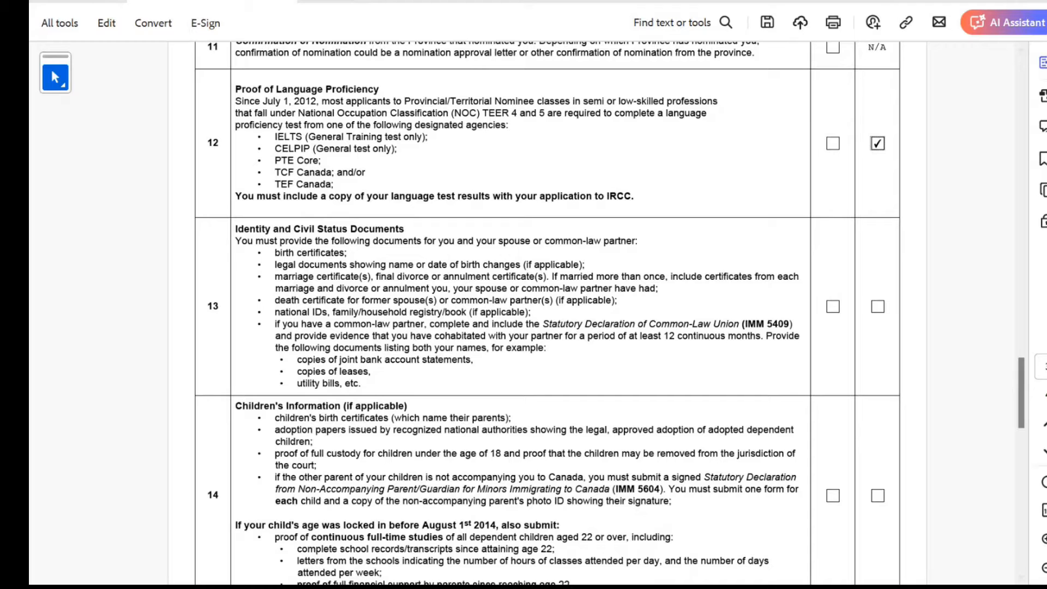
click(877, 306)
scroll(877, 307, down, 5)
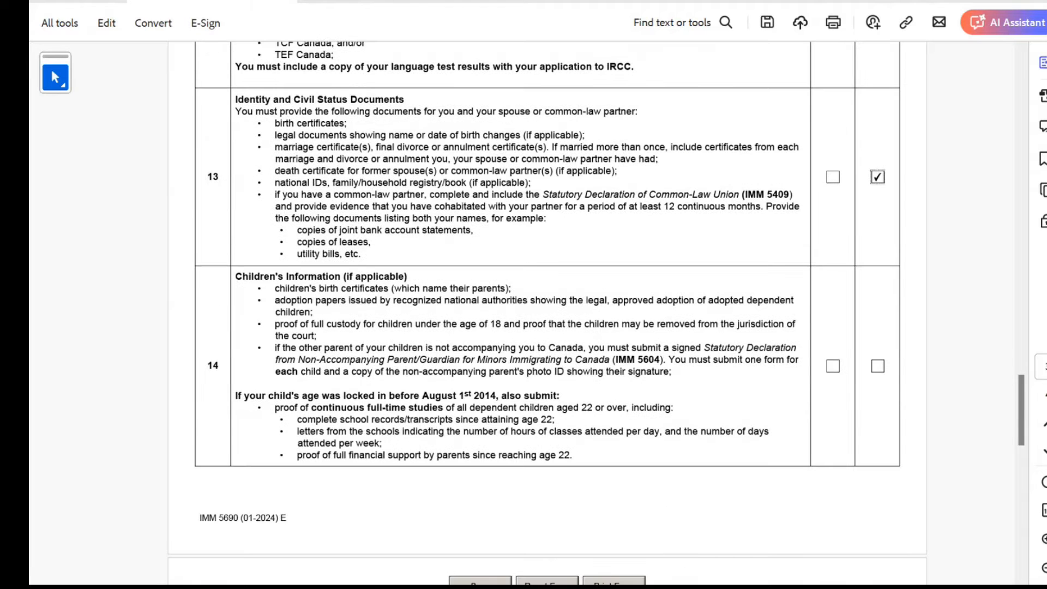
scroll(545, 317, down, 15)
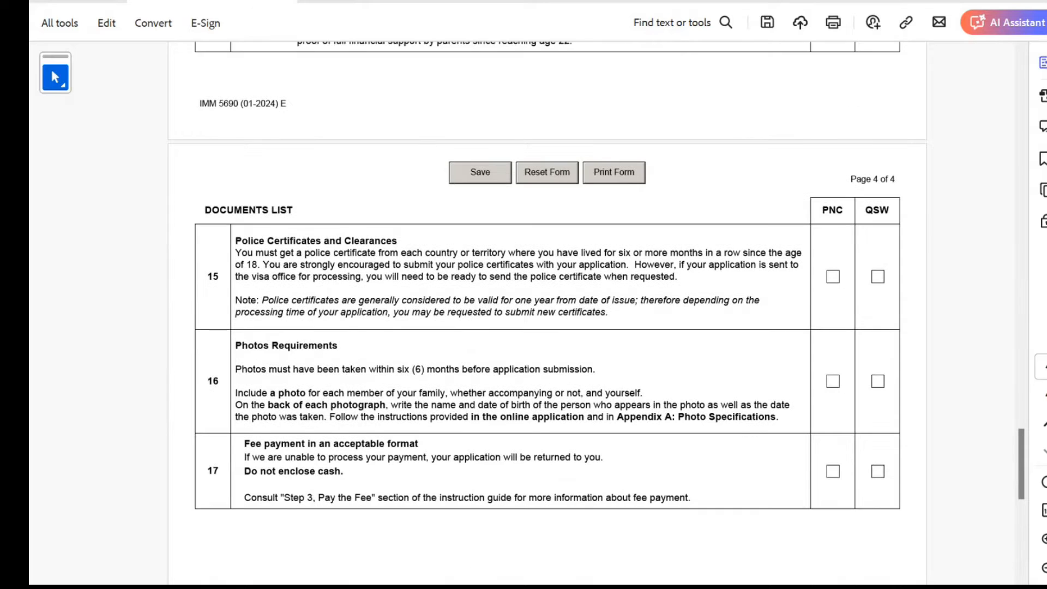
click(877, 276)
scroll(877, 276, down, 4)
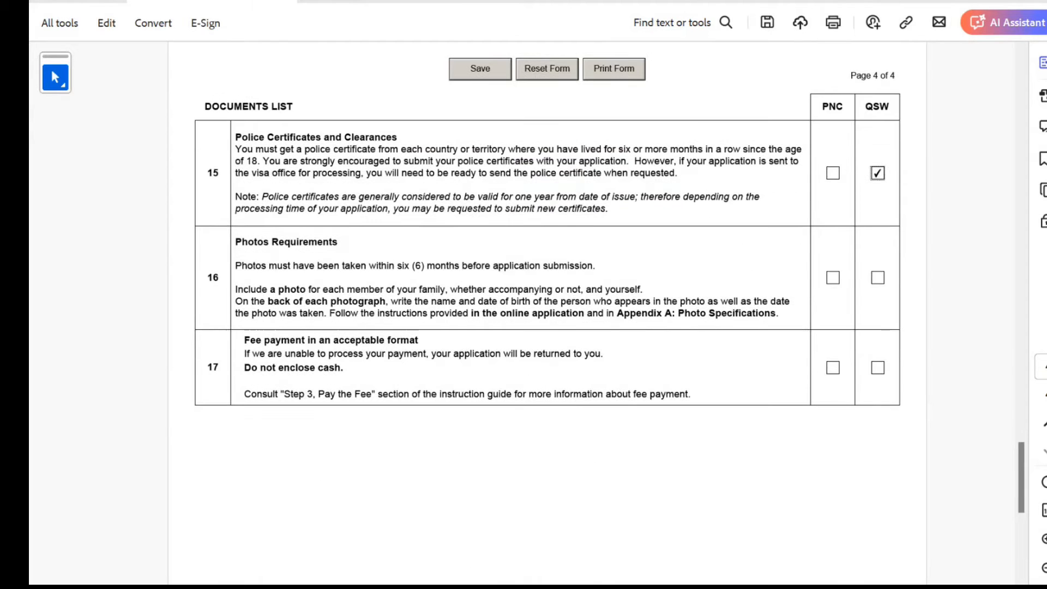
click(877, 277)
scroll(546, 273, down, 3)
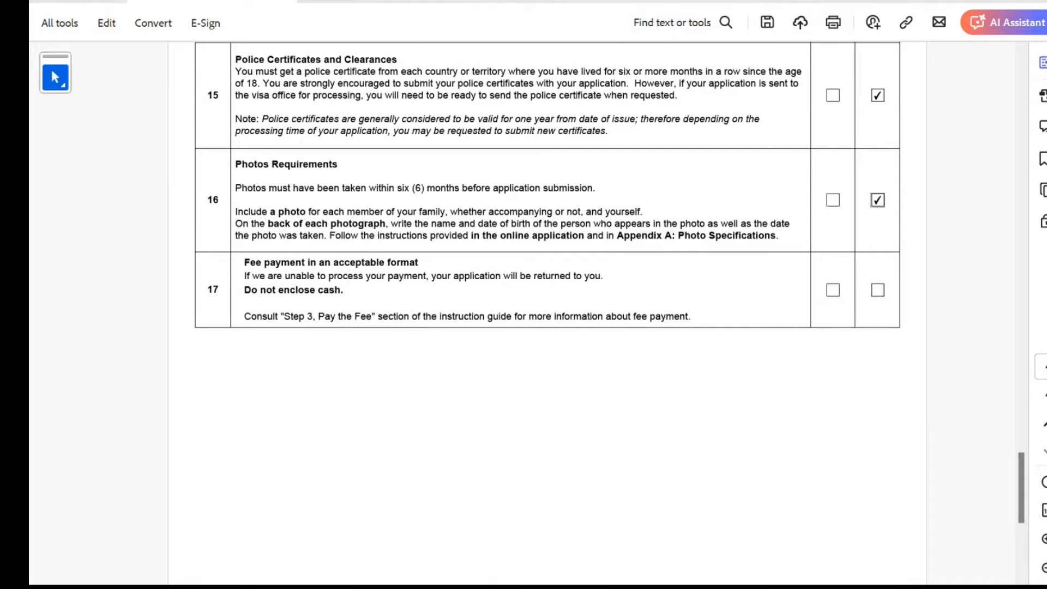
click(877, 290)
scroll(877, 290, up, 7)
scroll(877, 290, down, 20)
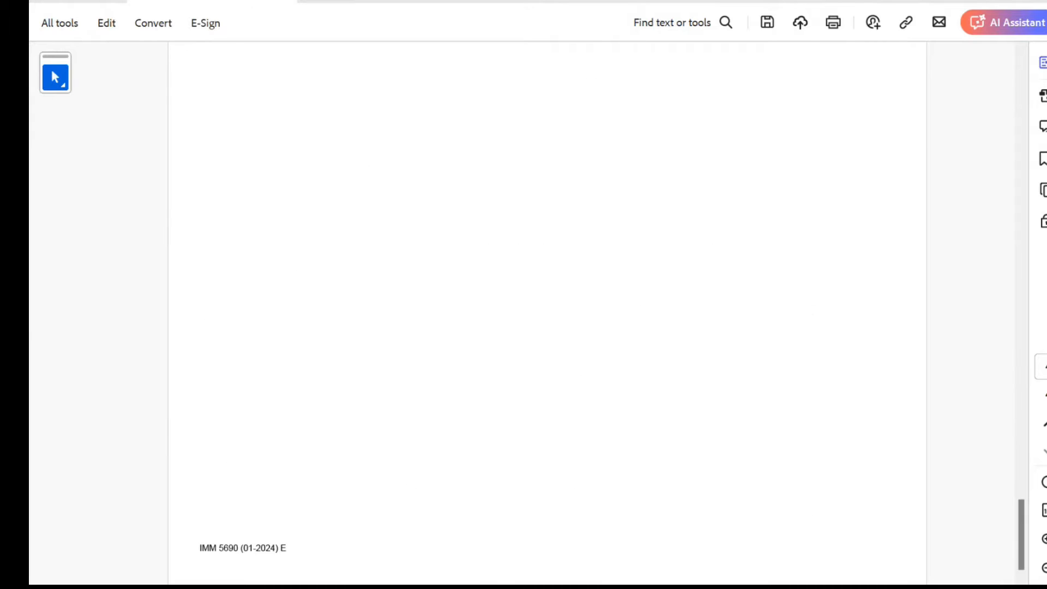
scroll(545, 306, up, 20)
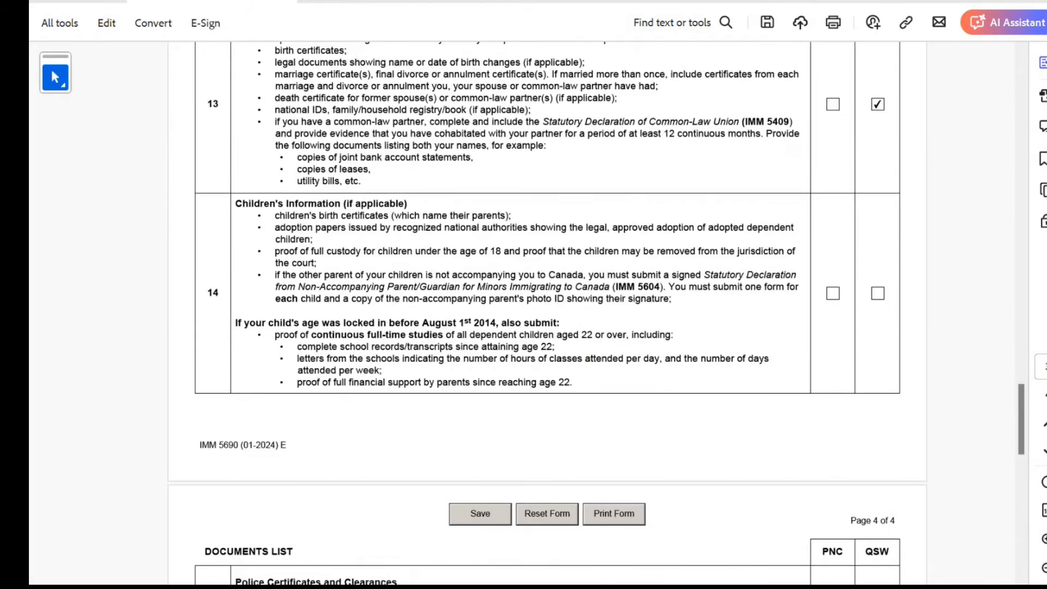
scroll(546, 305, up, 20)
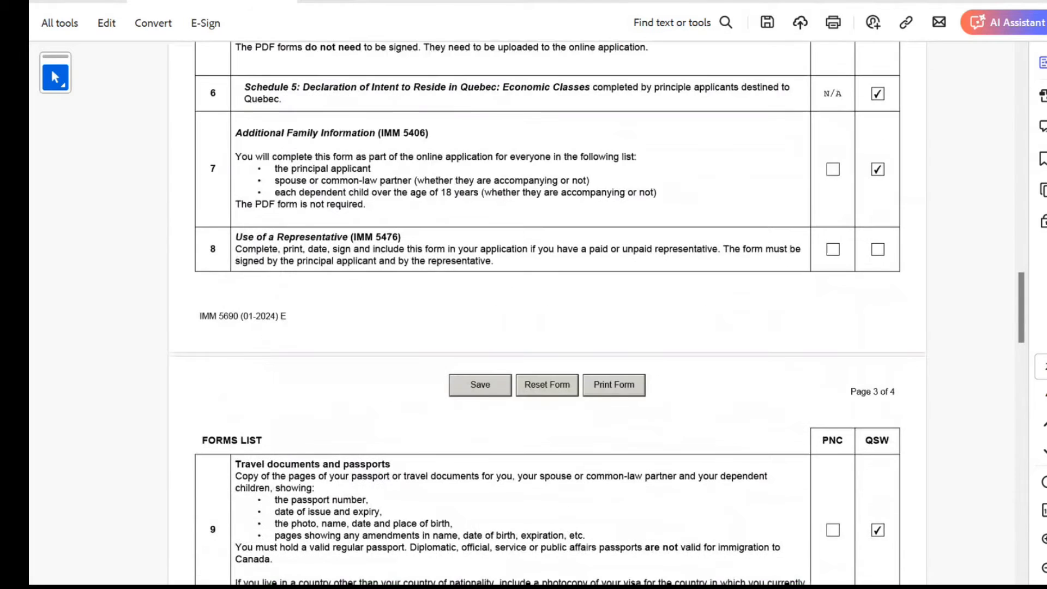
scroll(545, 305, up, 3)
scroll(545, 306, up, 2)
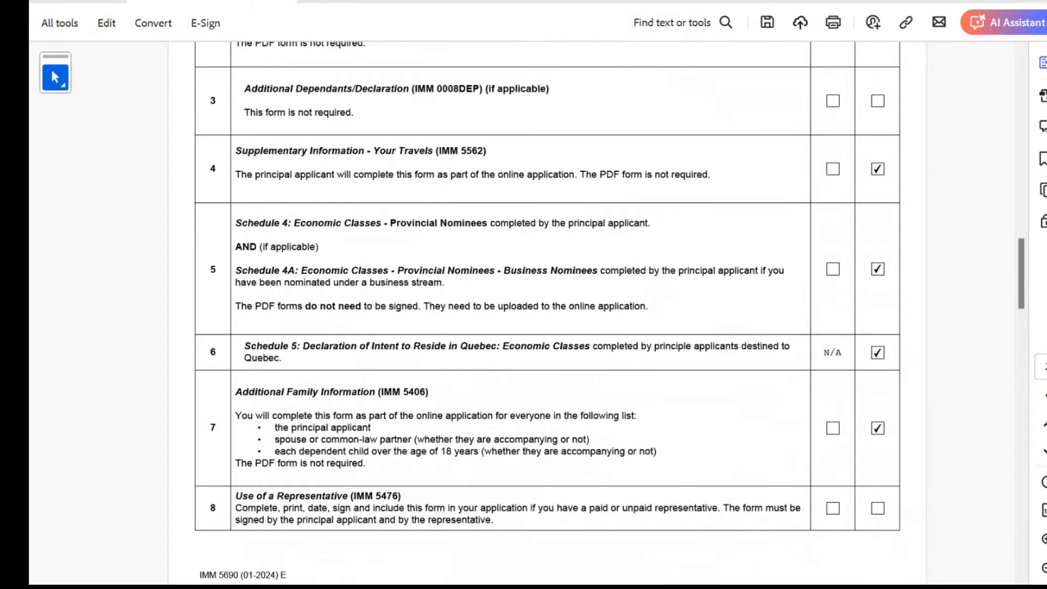
scroll(545, 305, up, 2)
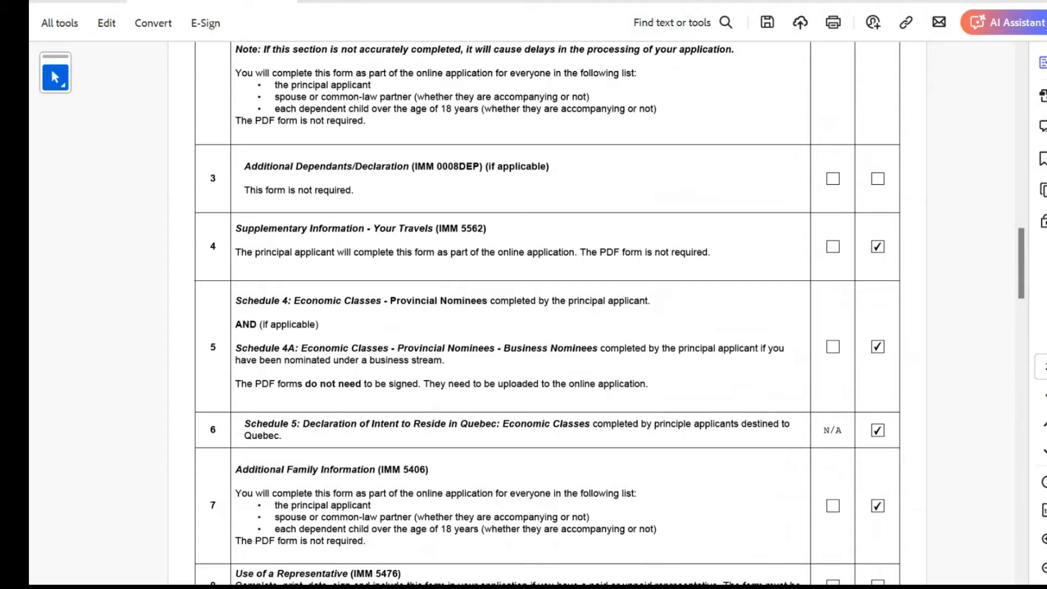
scroll(545, 305, down, 2)
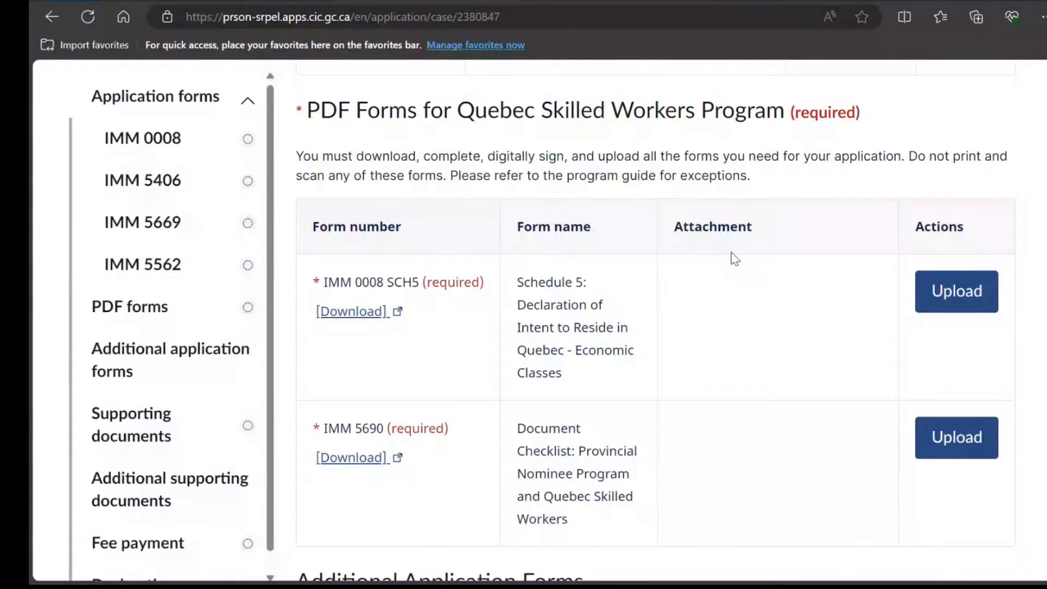
Add Schedule 4: Economic Classes - Provincial Nominees (IMM 0008 SCH4) to the forms and download its PDF
scroll(734, 258, down, 3)
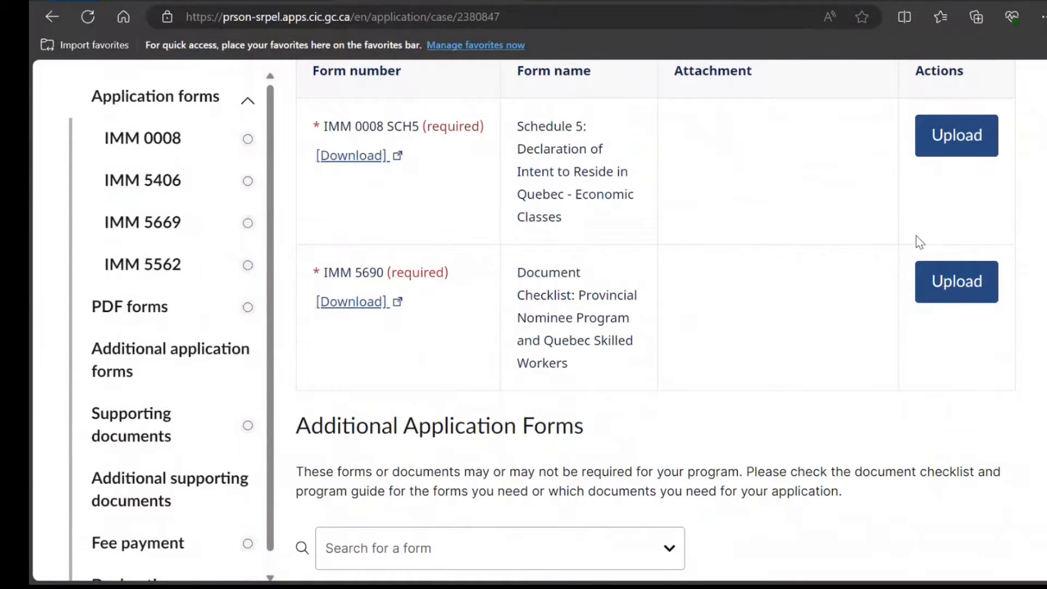
scroll(825, 292, up, 4)
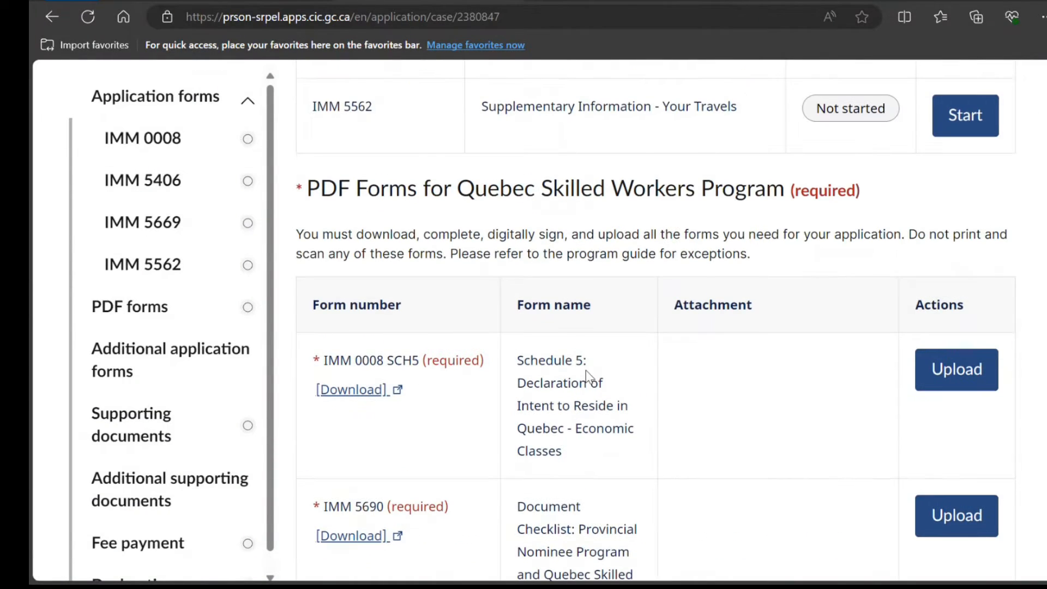
scroll(491, 381, down, 7)
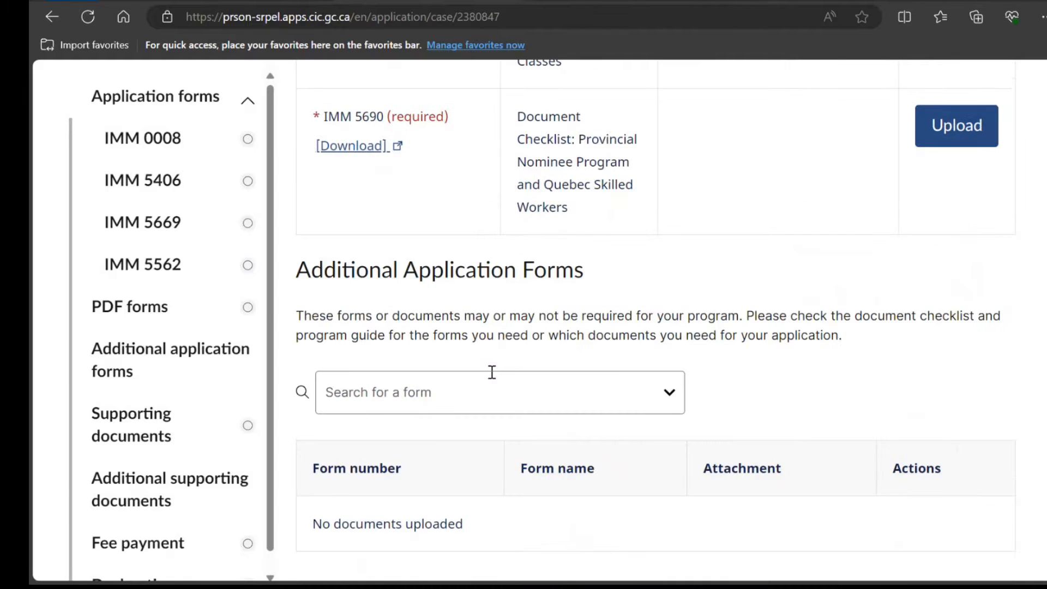
scroll(492, 372, down, 6)
scroll(468, 133, up, 7)
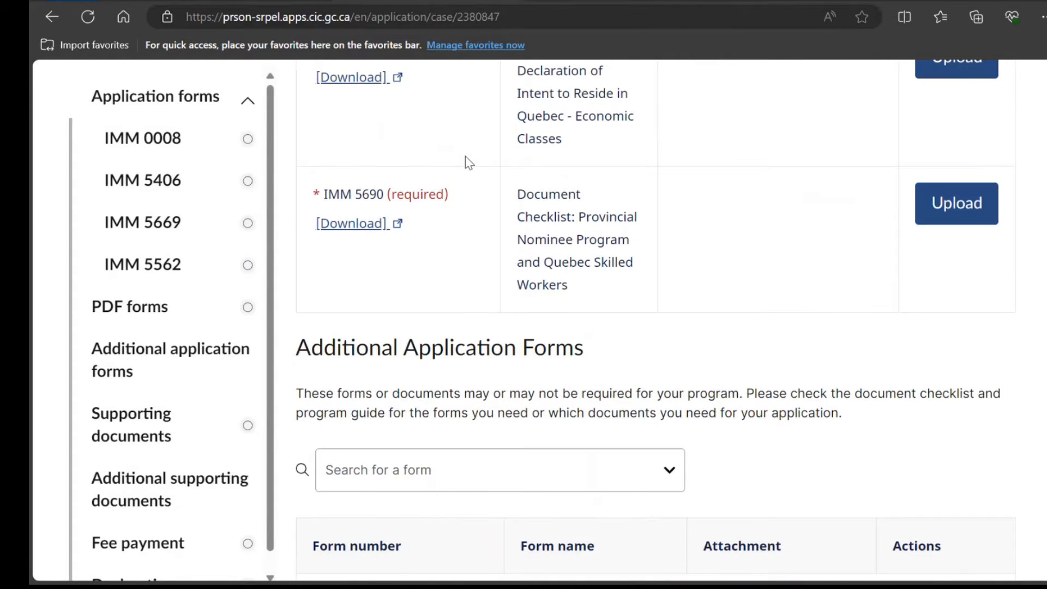
scroll(466, 156, down, 6)
click(467, 157)
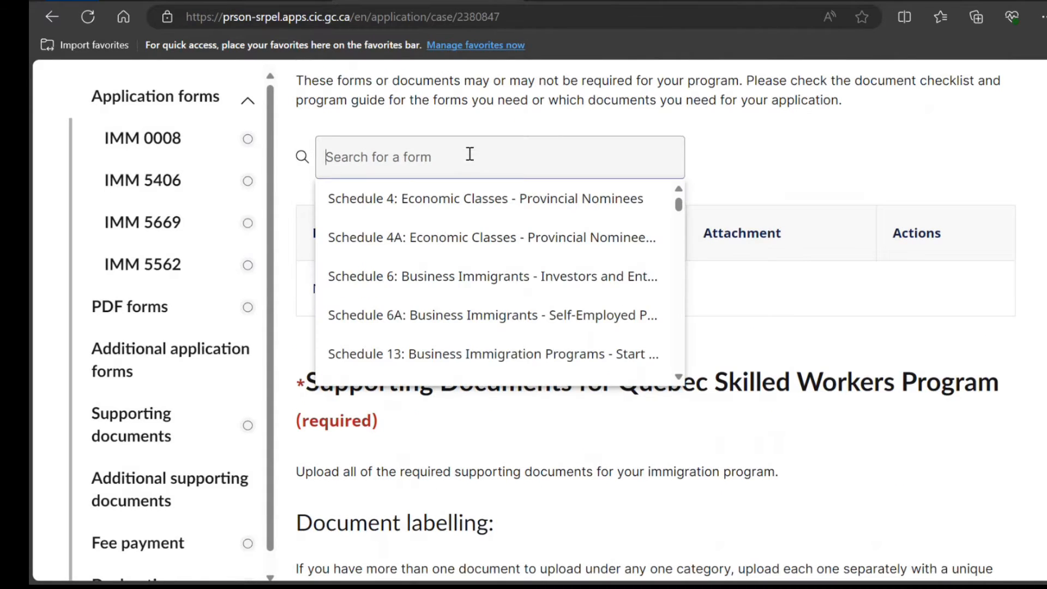
click(459, 200)
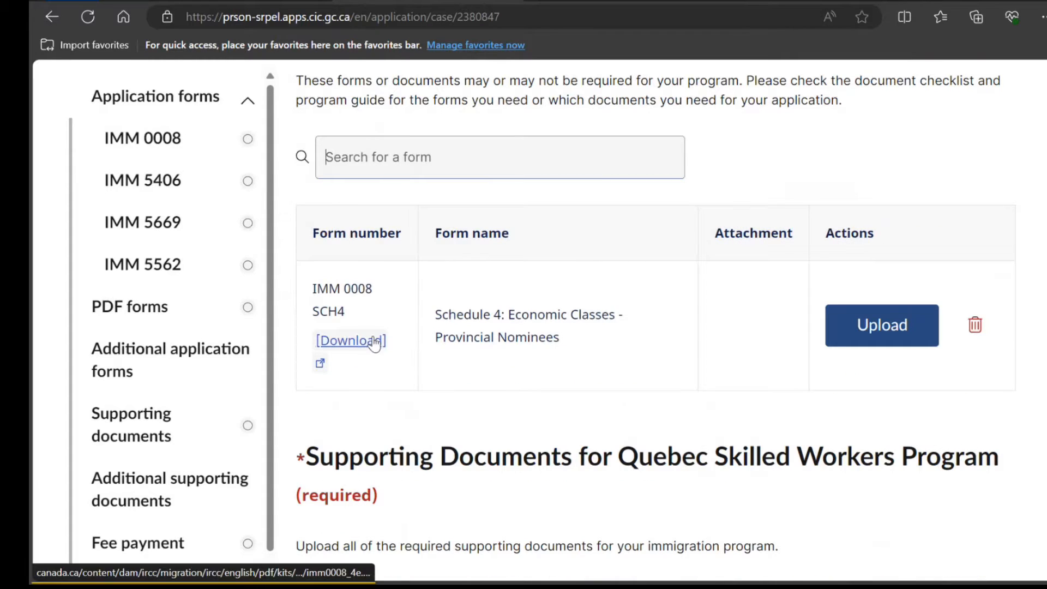
scroll(540, 160, up, 7)
scroll(539, 163, down, 10)
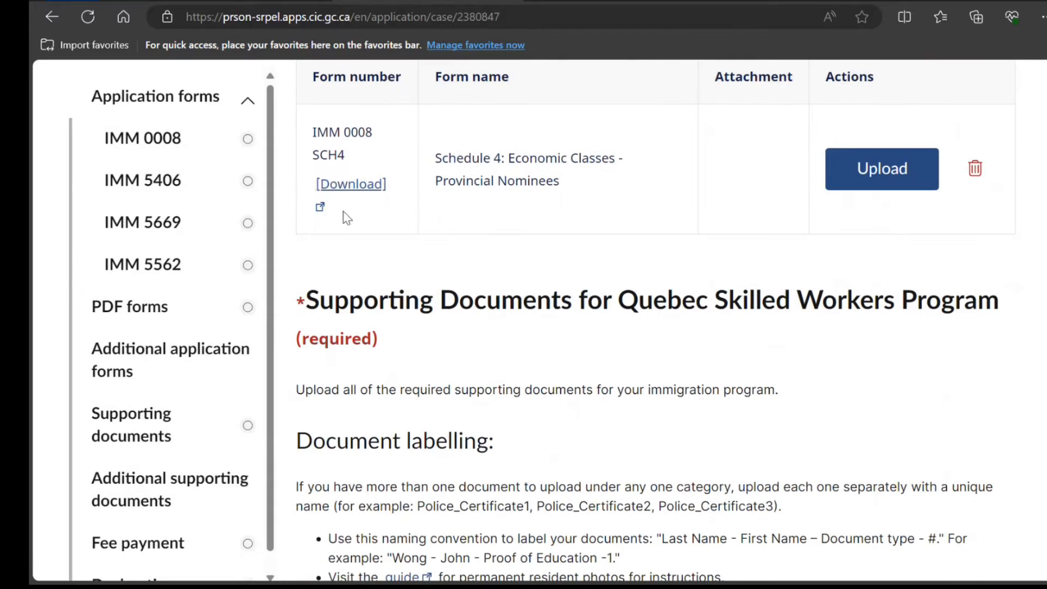
click(335, 185)
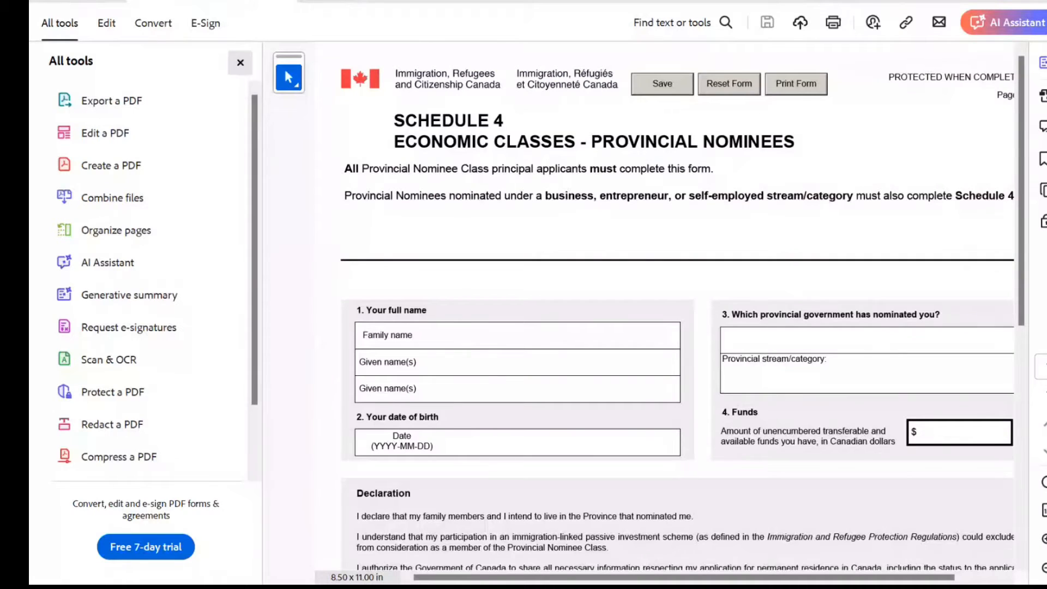
Fill in the applicant's names, province Quebec, stream Quebec Skilled Worker, and birth date 1998-10-10
click(240, 63)
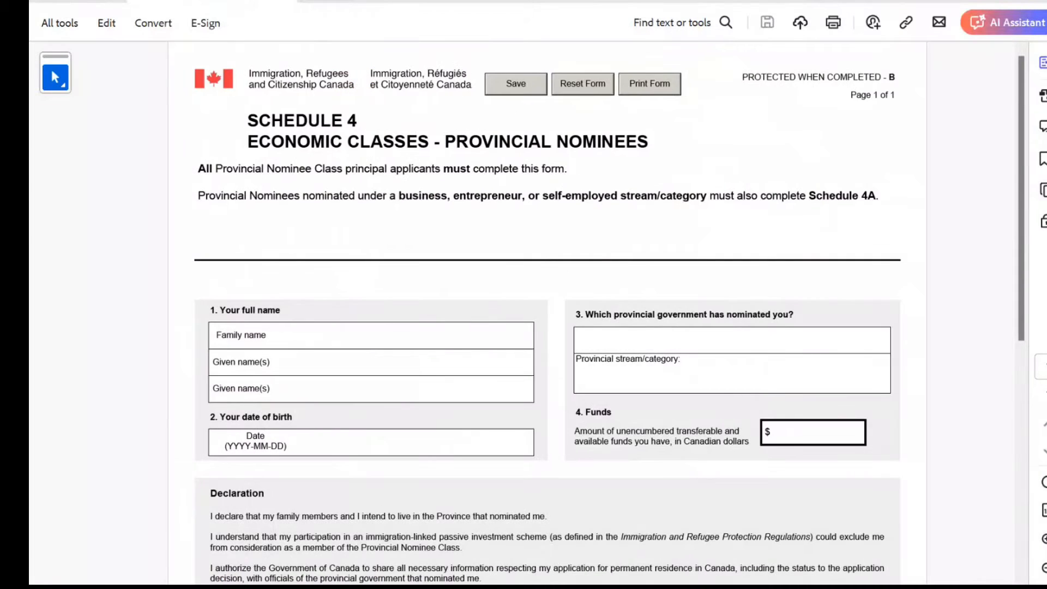
text(SmithJohn)
key(Tab)
text(John)
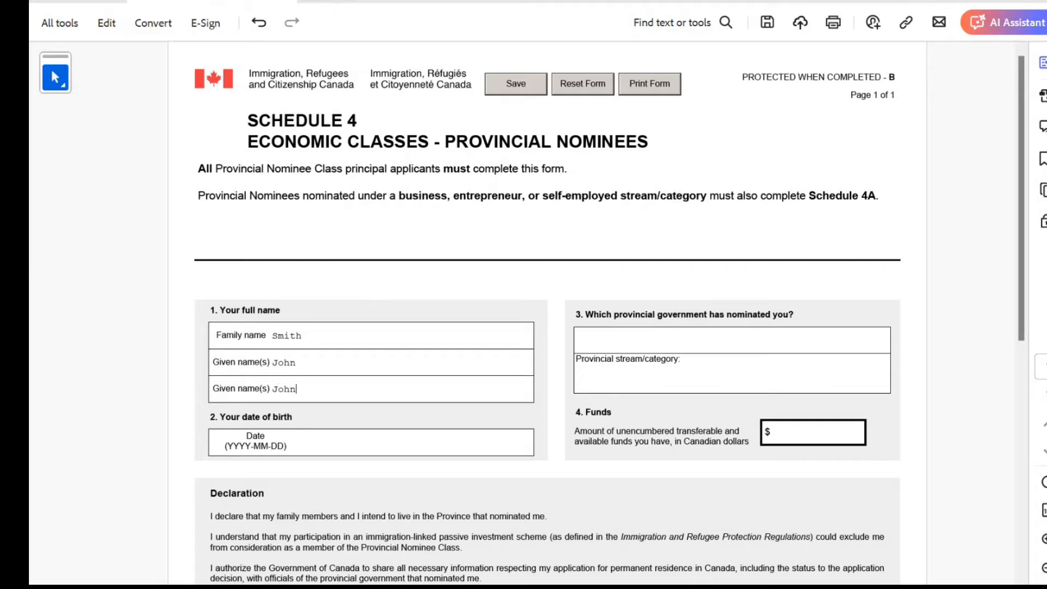
click(576, 340)
text(Quebec)
click(576, 379)
text(Quebec Skilled Worker)
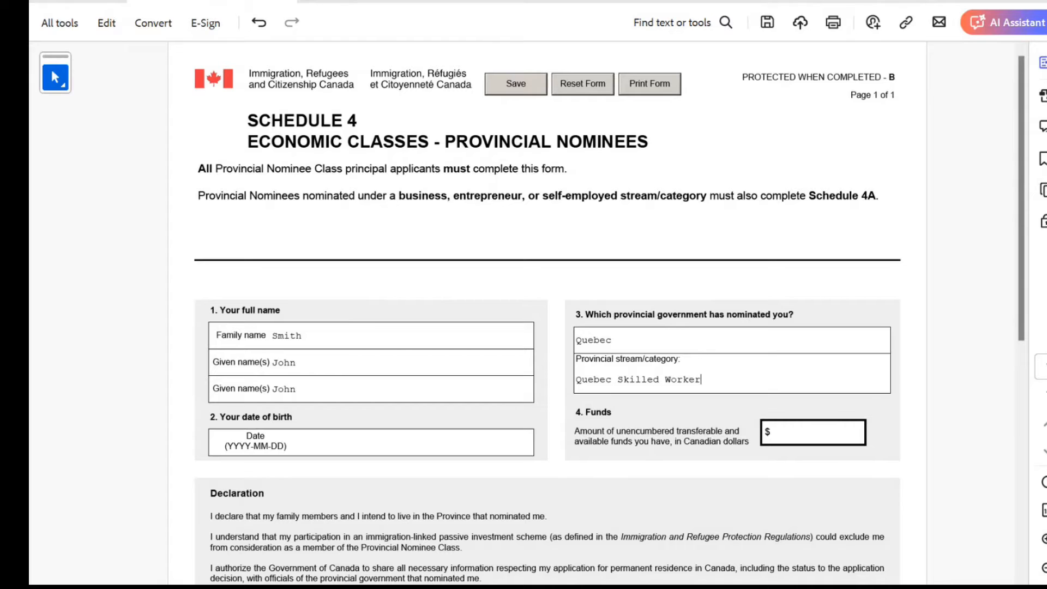
click(298, 442)
text(1998-10-10)
Enter funds of 75,000.00 and set the declaration date to 2024-04-28
scroll(546, 314, down, 3)
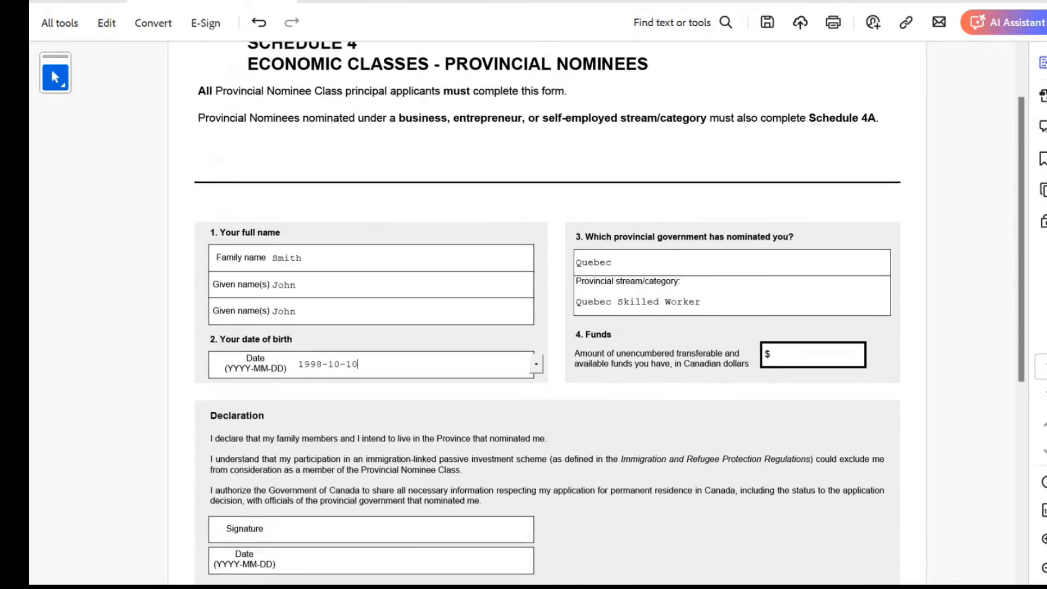
click(813, 354)
scroll(546, 314, down, 2)
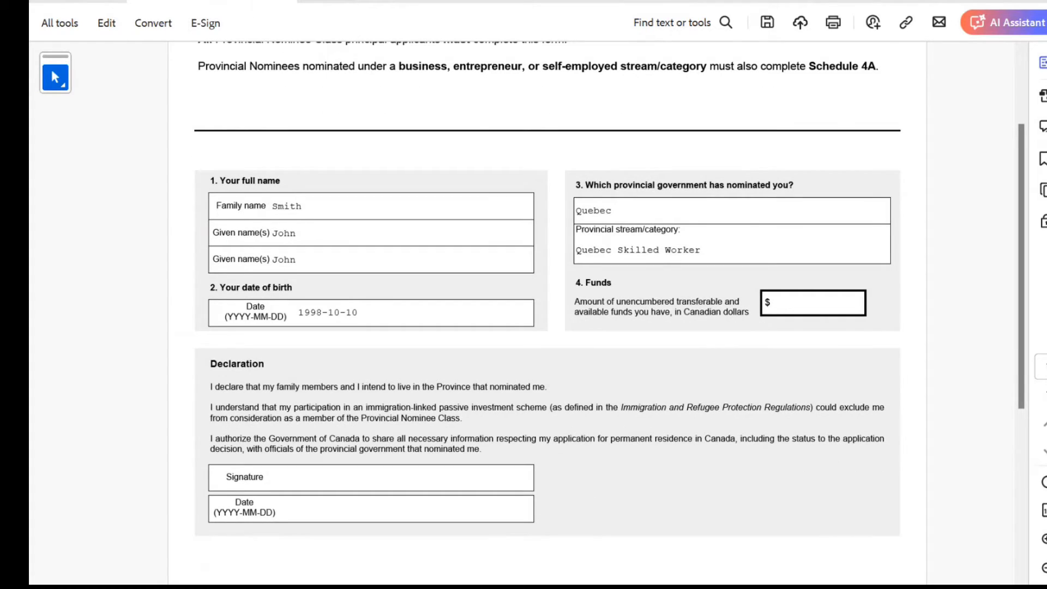
text(75000)
scroll(546, 314, down, 3)
click(327, 322)
click(327, 353)
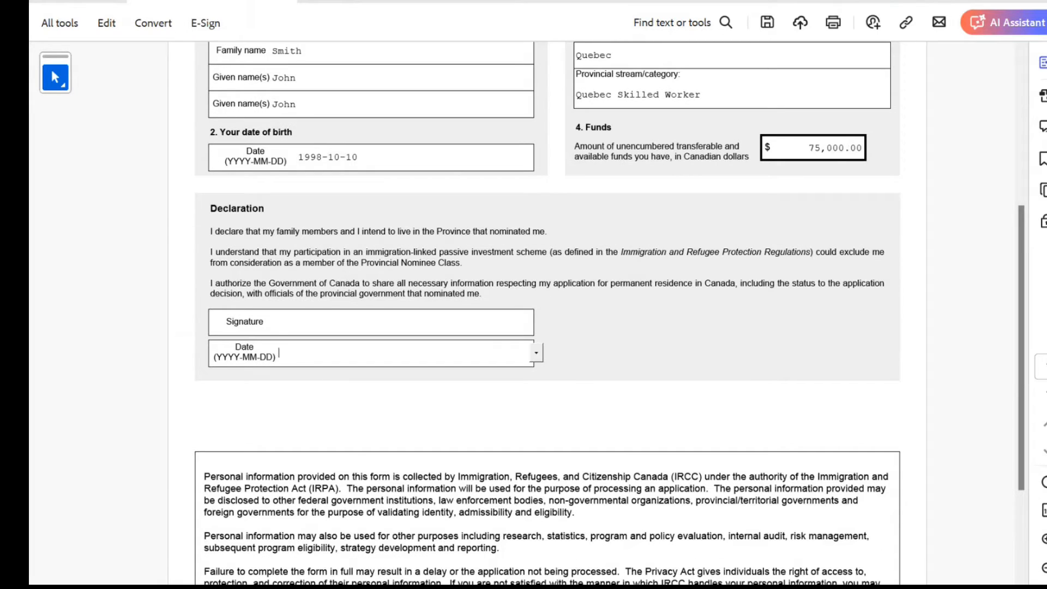
click(536, 353)
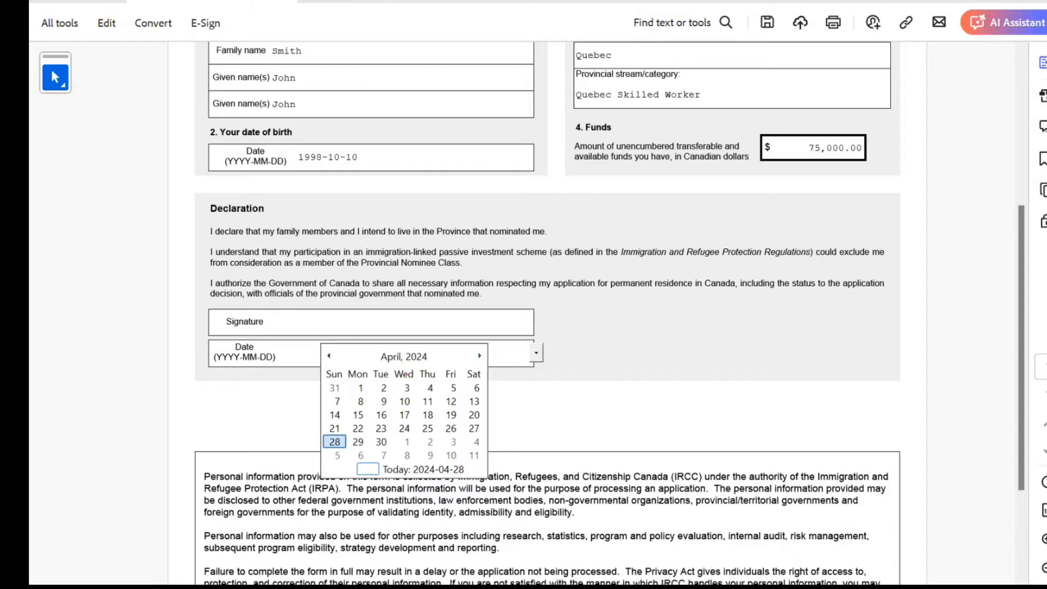
click(334, 442)
Type the applicant's name as the signature, correcting its capitalisation, and save the form
scroll(334, 442, down, 3)
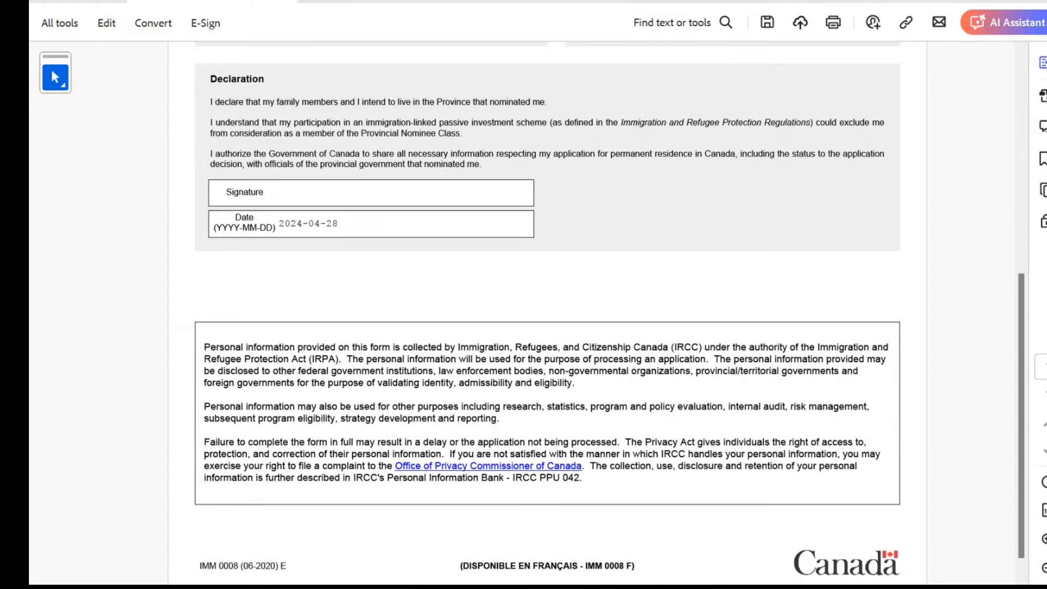
click(281, 193)
text(John SMith)
scroll(609, 309, down, 1)
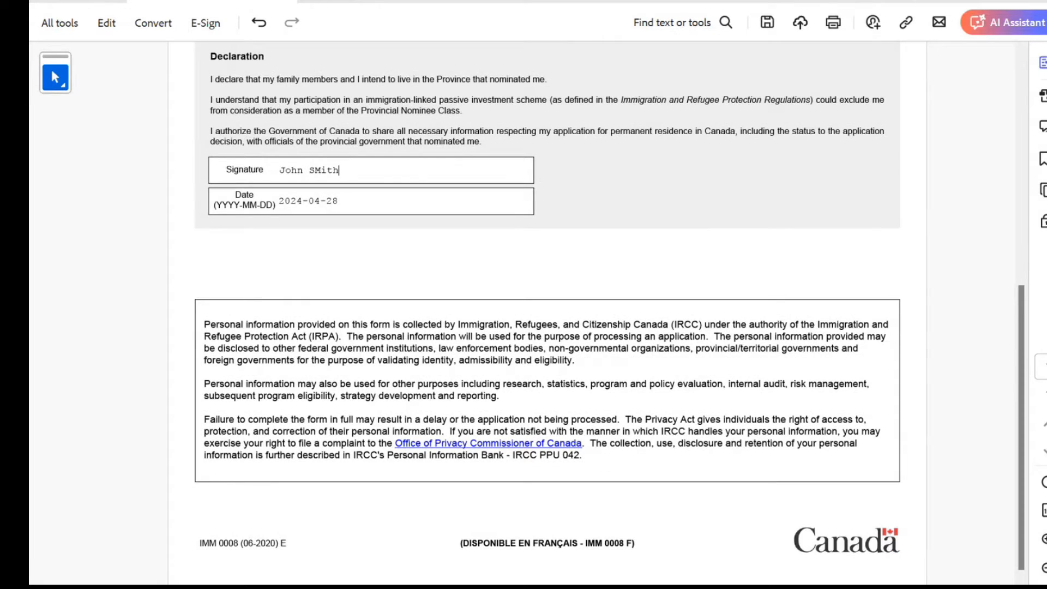
key(BackSpace)
key(BackSpace)
key(BackSpace)
key(BackSpace)
text(mith)
scroll(545, 314, up, 8)
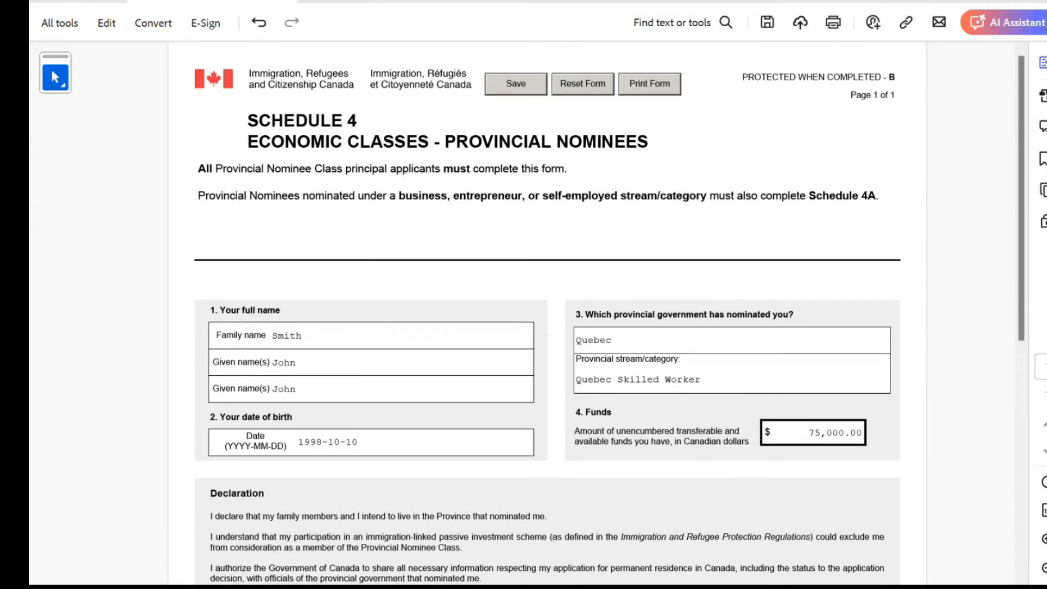
click(516, 84)
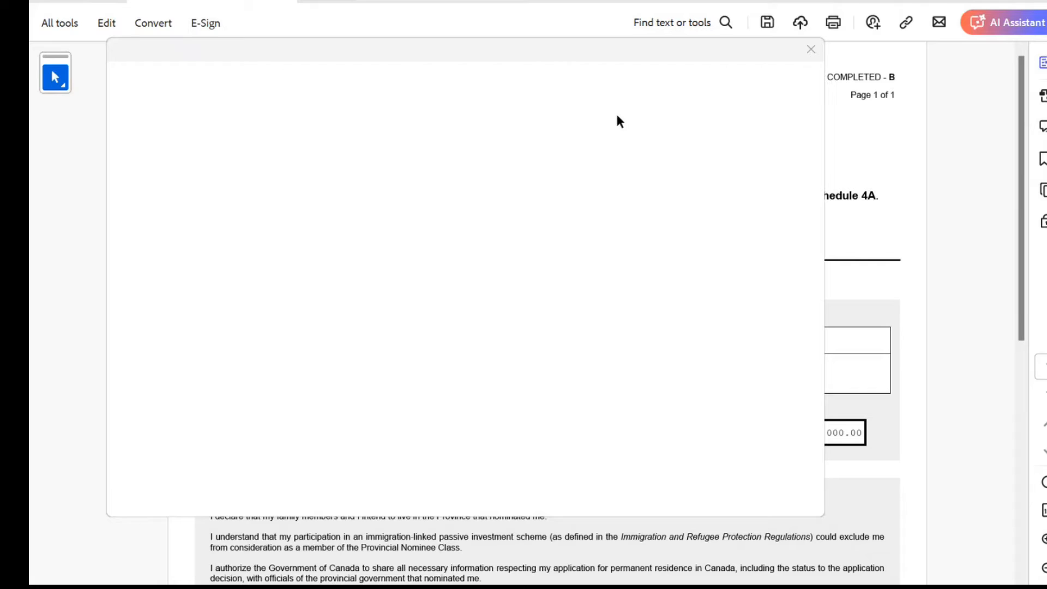
Enter the applicant's family name, given names and birth date 1998-10-10 on Schedule 5
click(812, 50)
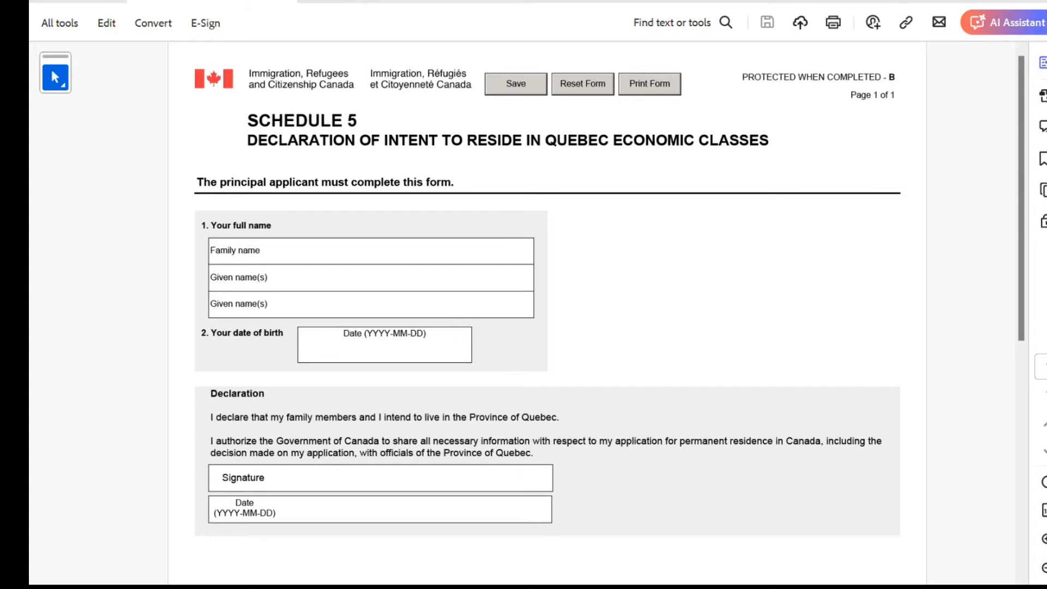
text(Smith)
key(Tab)
text(John)
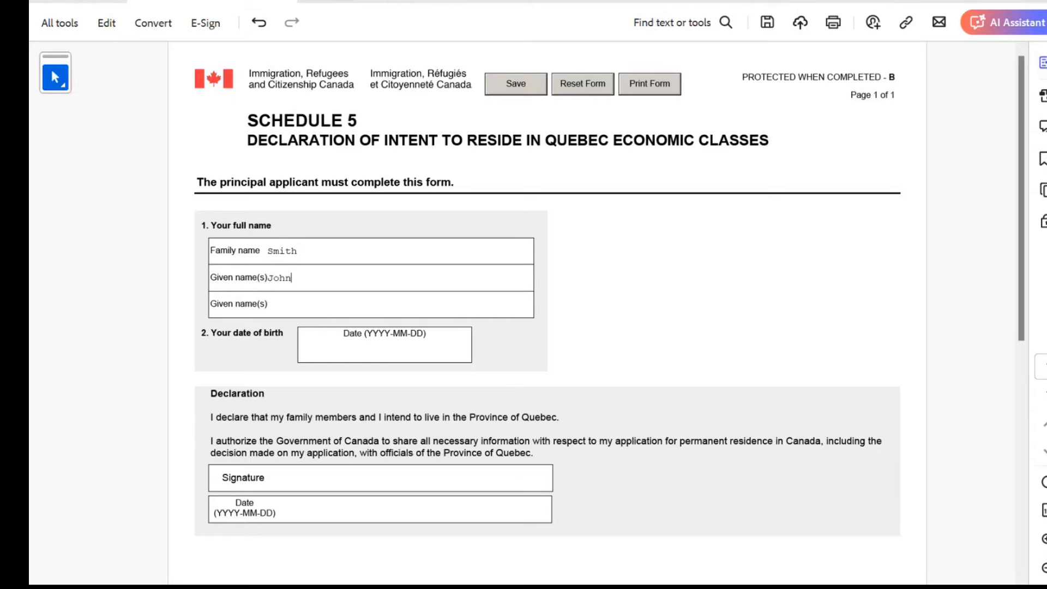
key(Tab)
text(John)
key(Tab)
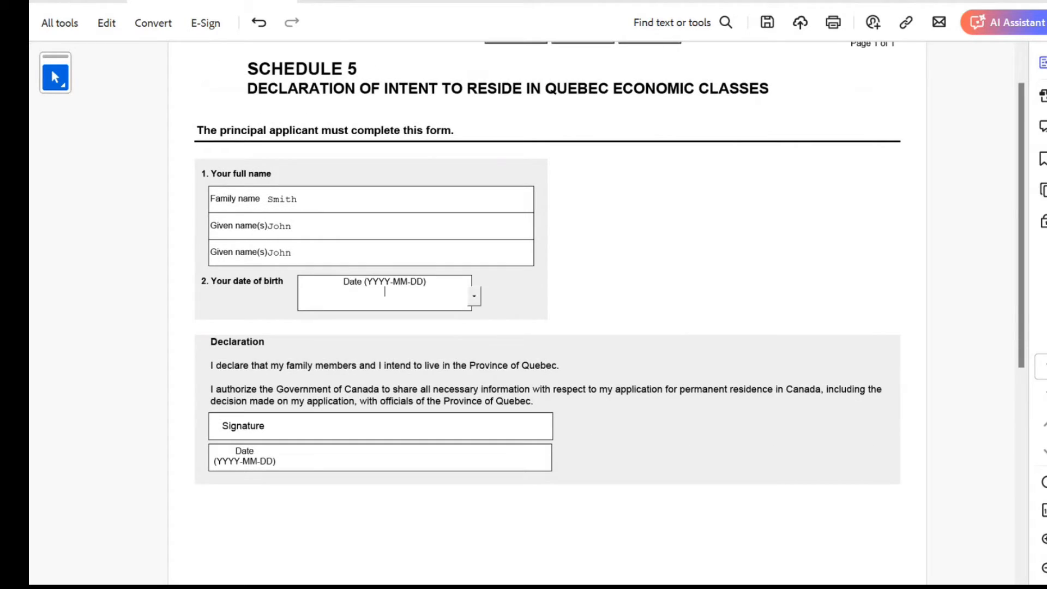
text(1998-10-10)
scroll(547, 305, down, 7)
scroll(547, 305, up, 4)
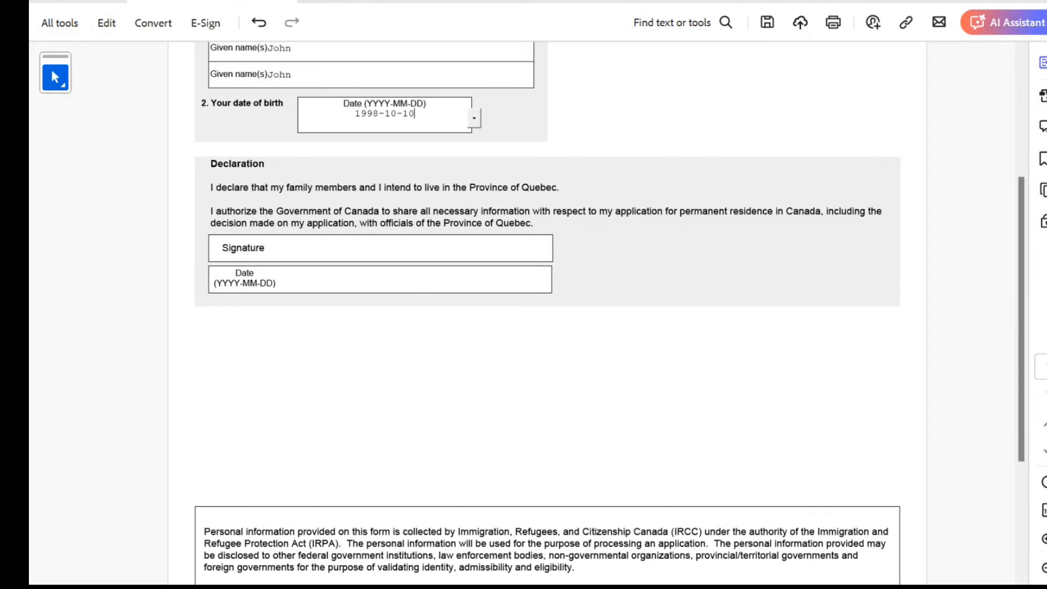
Set the declaration date to 2024-04-28 and sign with the applicant's name
key(Tab)
key(Tab)
click(554, 278)
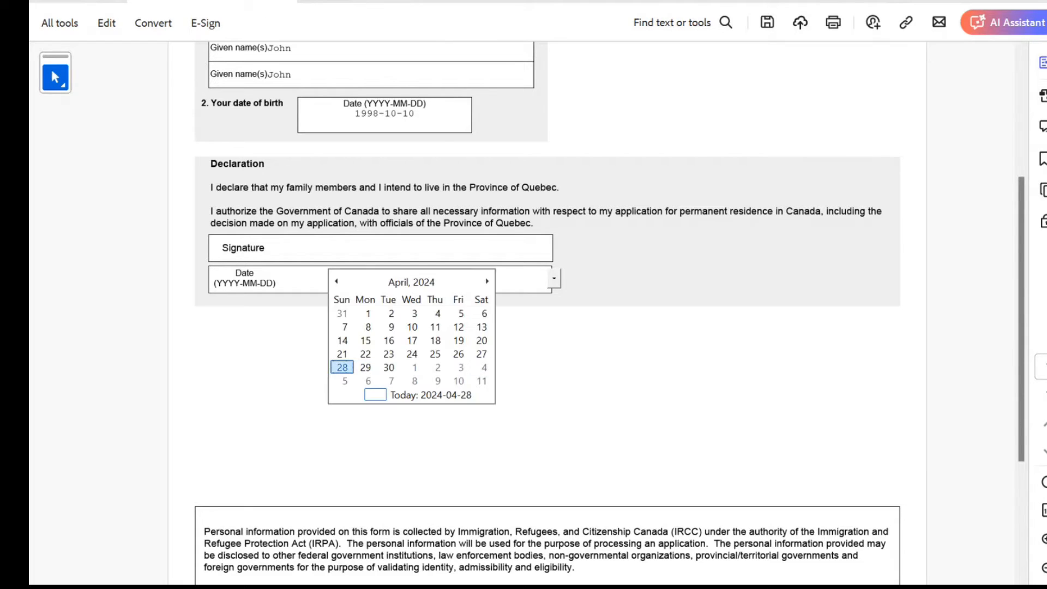
click(342, 367)
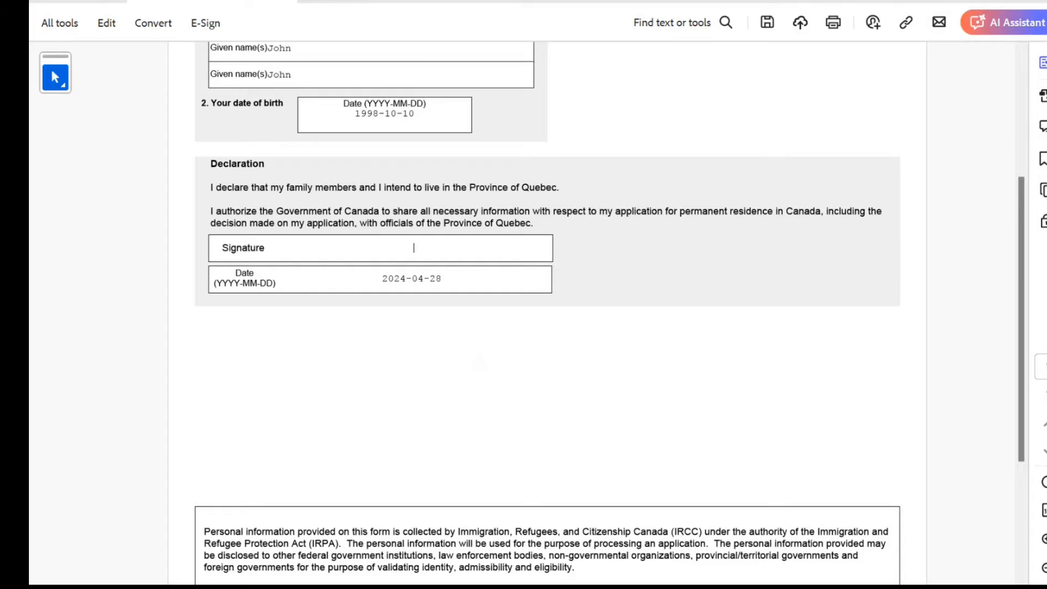
text(John SMi)
key(BackSpace)
key(BackSpace)
text(mith)
click(482, 365)
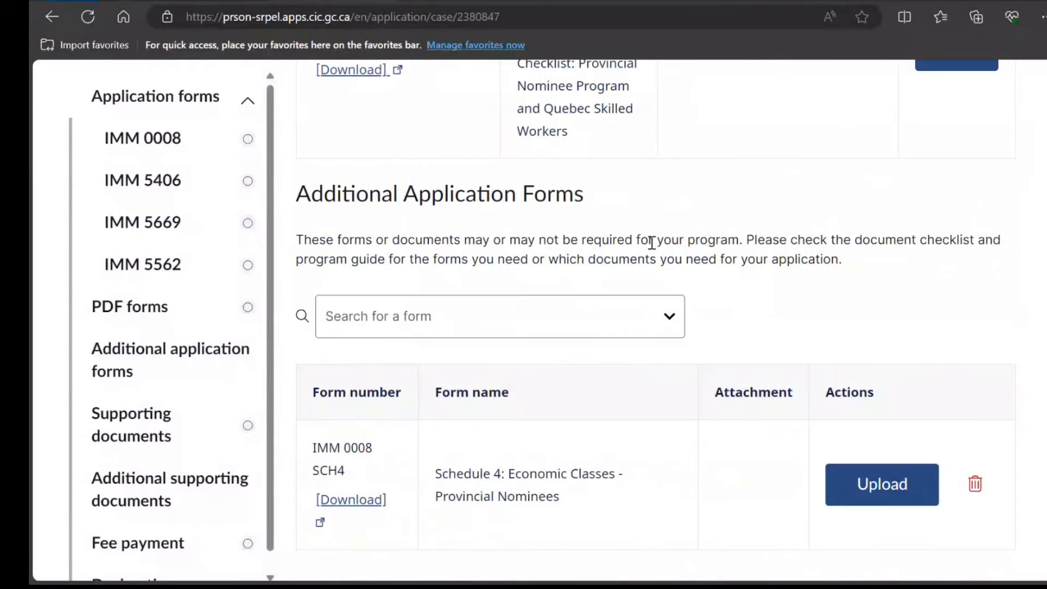
Start the consent and declaration e-signature for the application
scroll(657, 243, up, 5)
scroll(657, 242, down, 10)
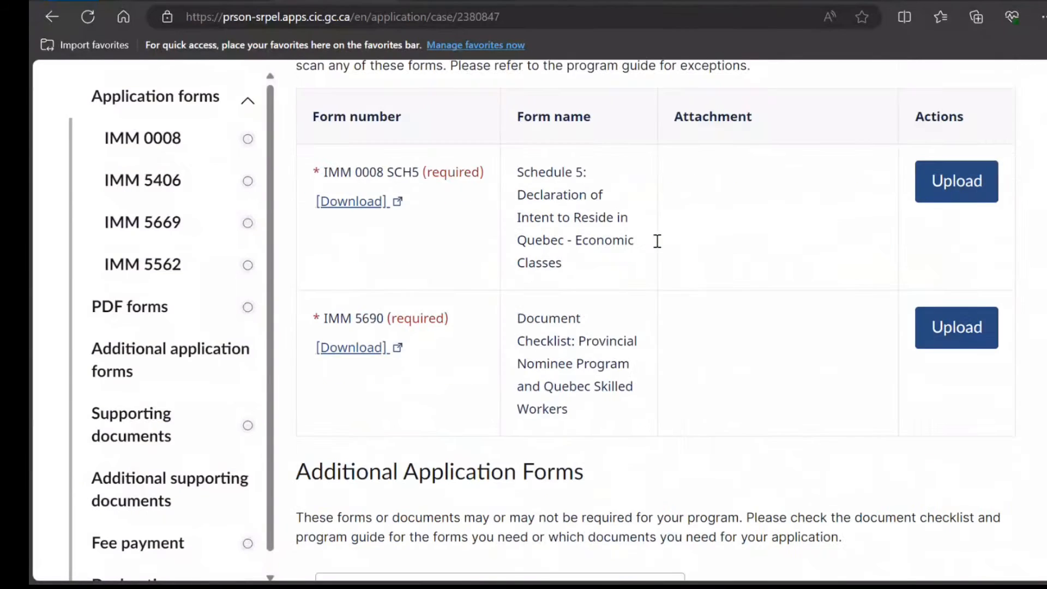
scroll(659, 245, down, 10)
scroll(421, 264, up, 7)
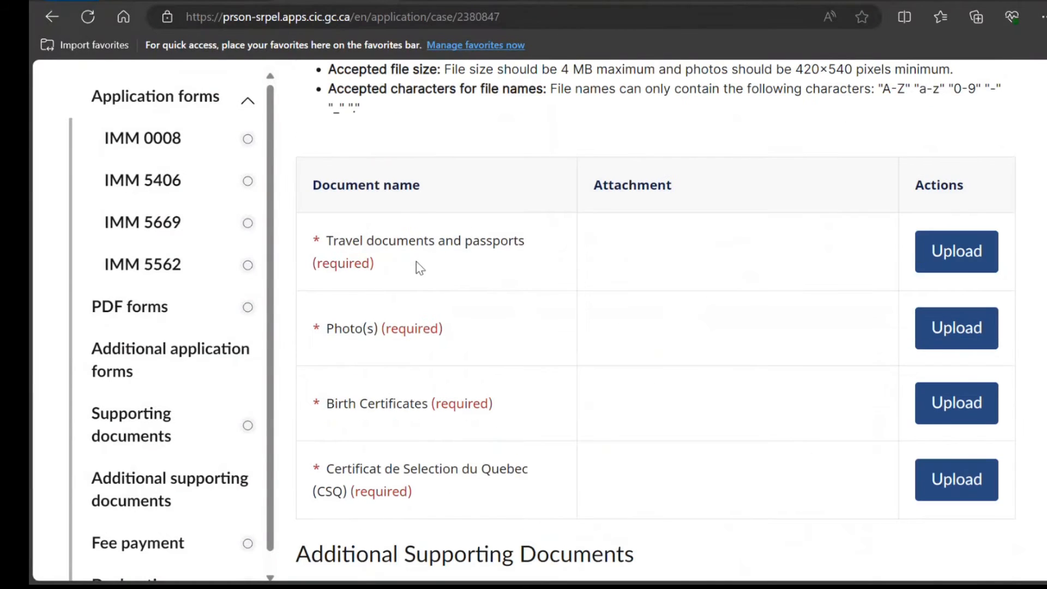
scroll(412, 272, down, 5)
scroll(409, 268, down, 3)
scroll(421, 261, down, 4)
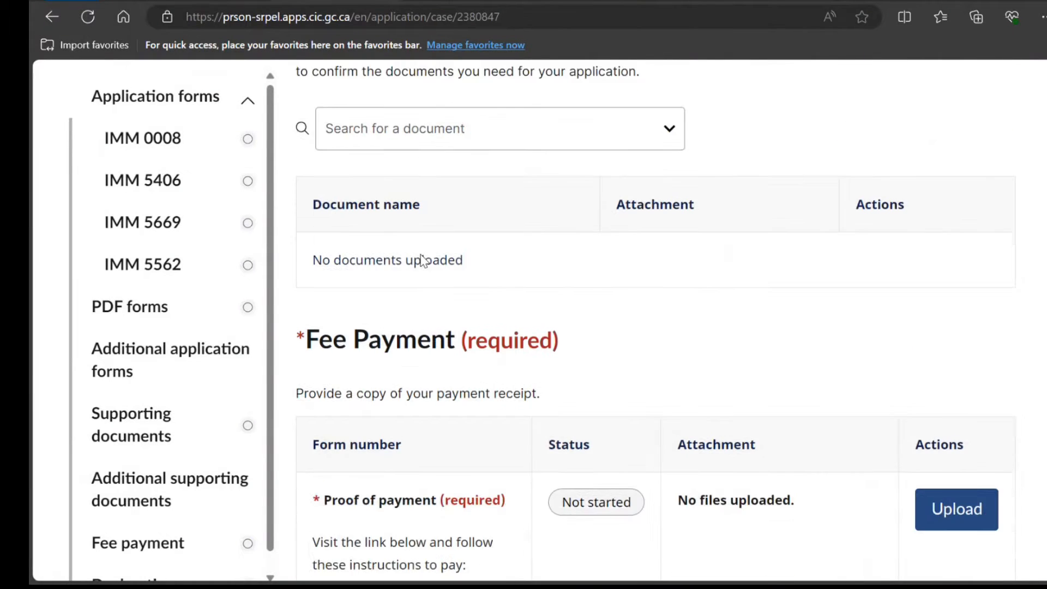
scroll(424, 261, down, 1)
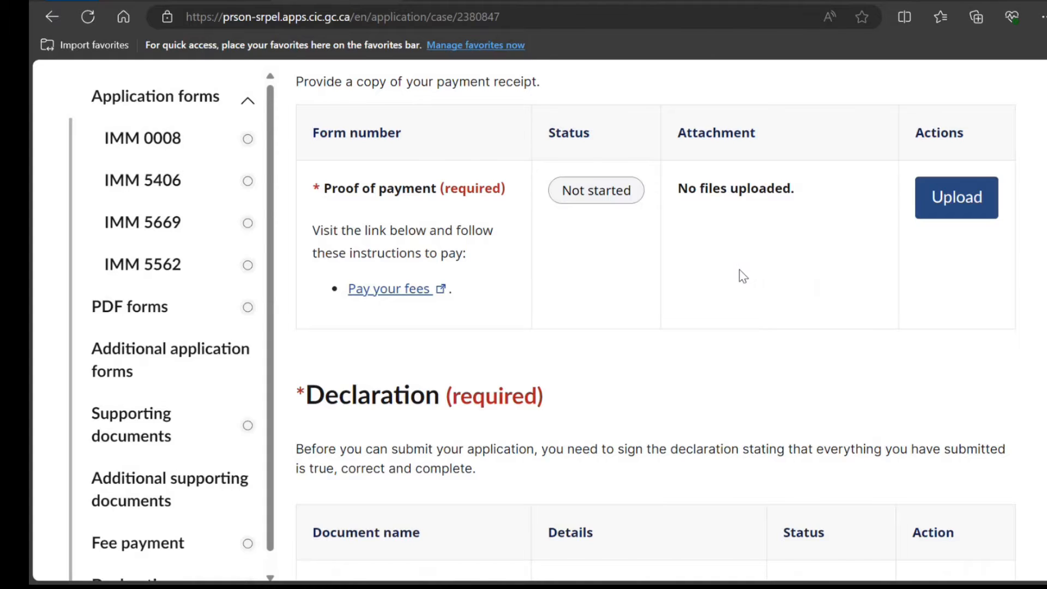
scroll(740, 275, down, 6)
click(946, 225)
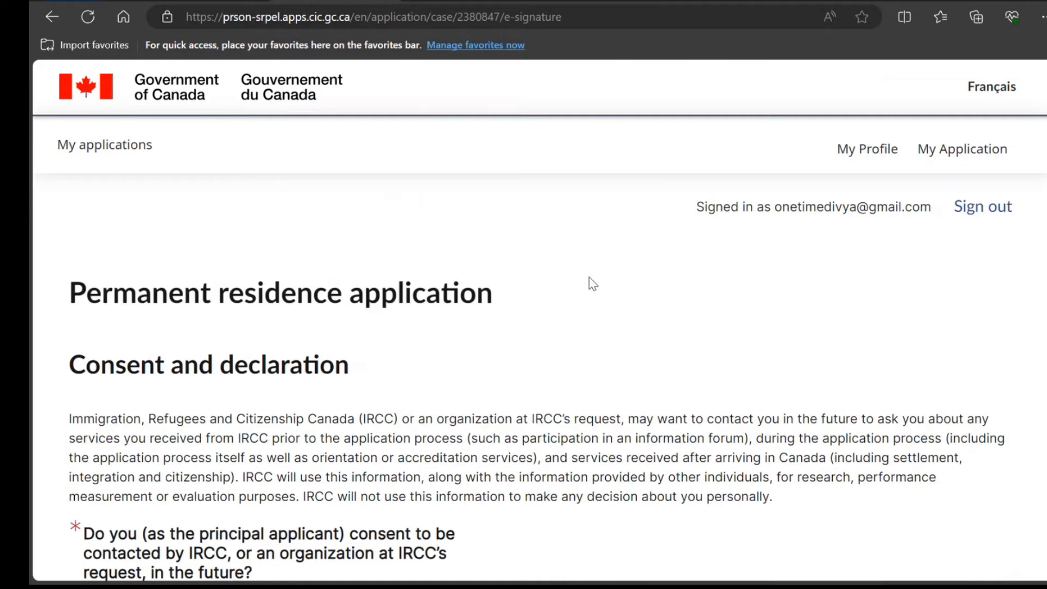
Answer Yes to future contact by IRCC and to releasing information for evaluation purposes
scroll(593, 284, down, 7)
click(80, 125)
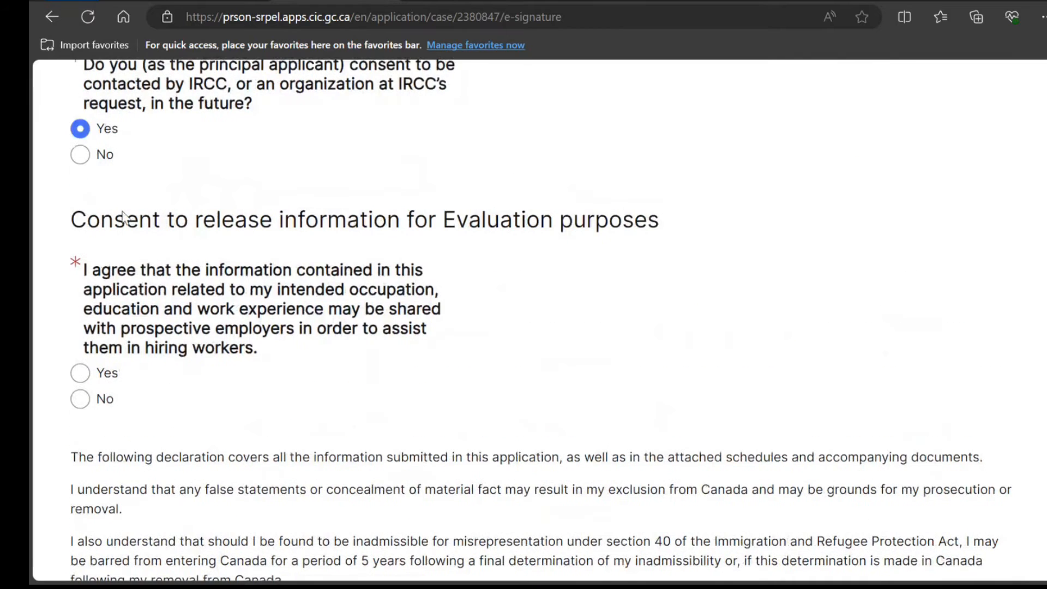
click(80, 369)
E-sign the declaration with the applicant's full name and return to the application page
scroll(221, 315, down, 15)
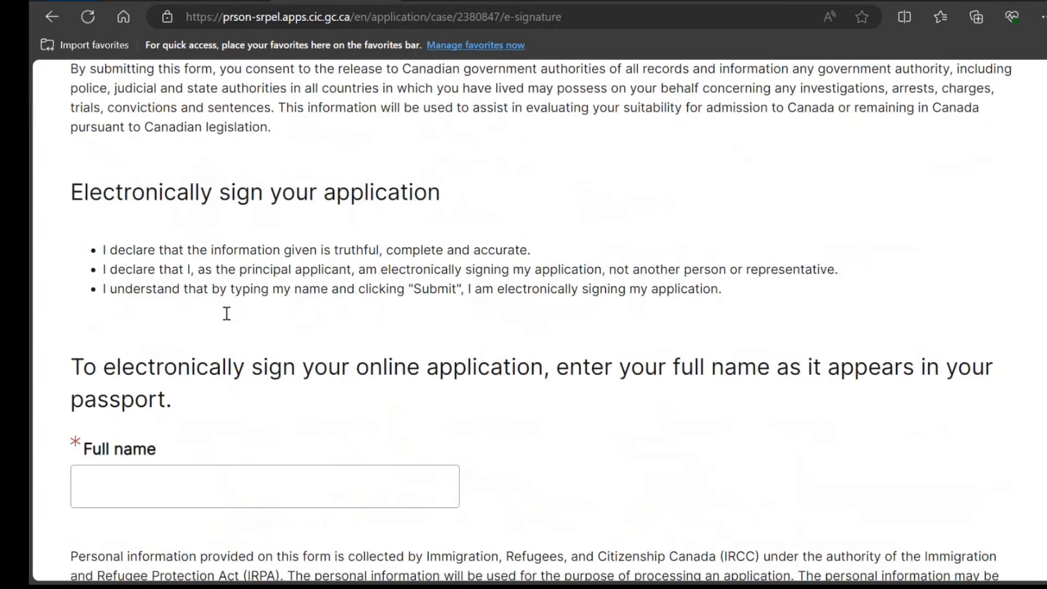
click(226, 314)
text(Joh)
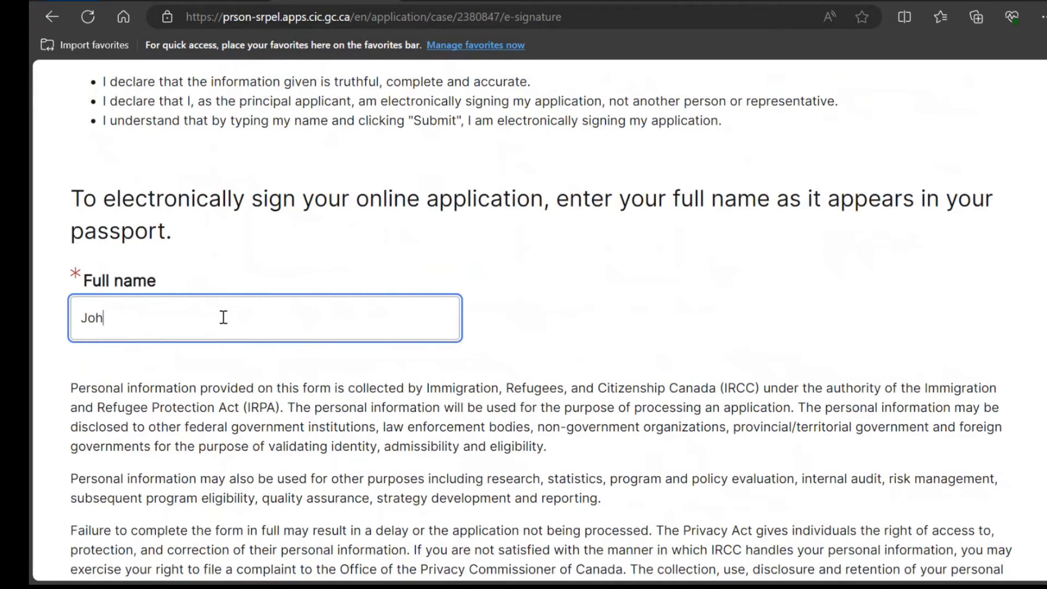
text(n SMit)
key(BackSpace)
key(BackSpace)
text(m)
scroll(224, 317, down, 10)
click(382, 327)
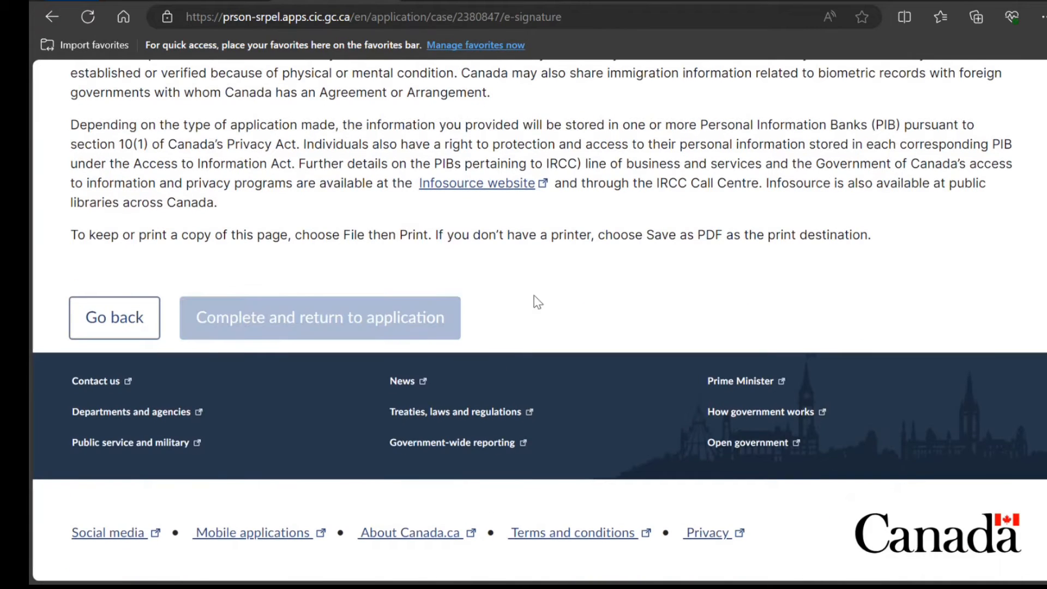
scroll(538, 303, down, 8)
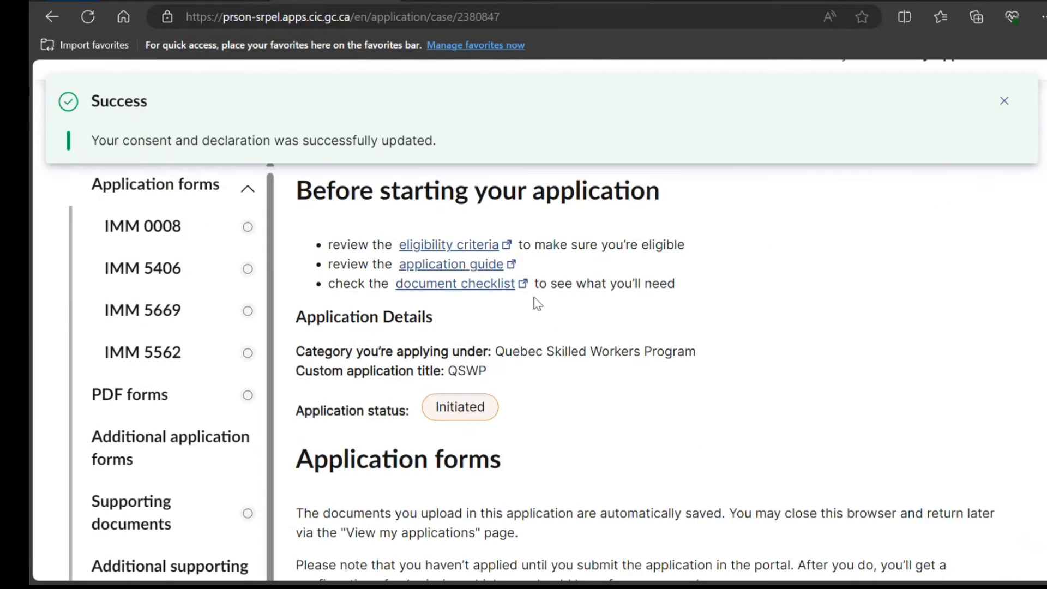
Dismiss the success banner and add IMM 0008 SCH4 (Schedule 4: Provincial Nominees) to additional forms
scroll(537, 301, down, 5)
click(1004, 101)
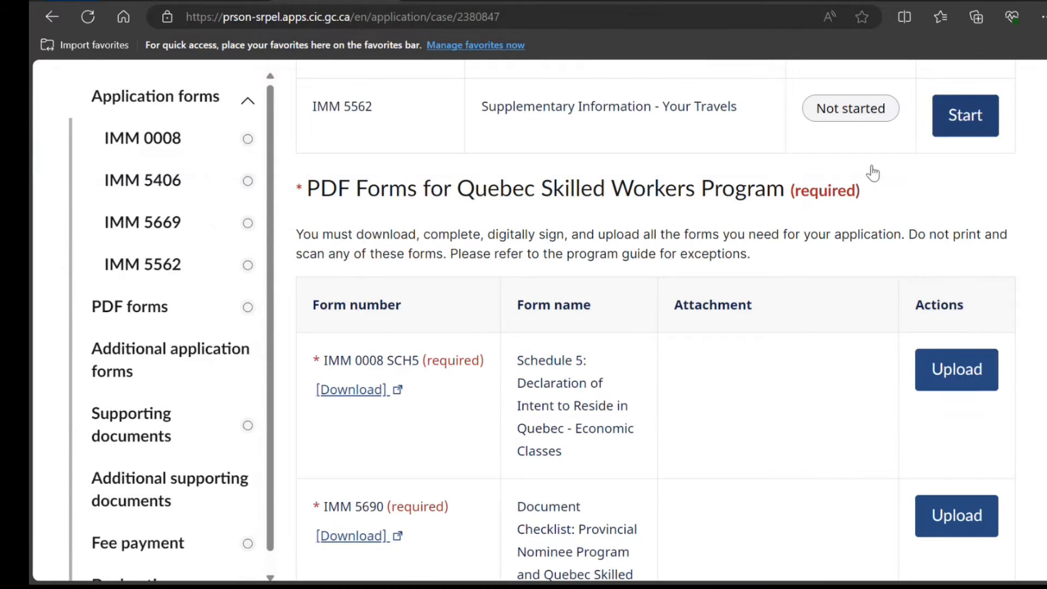
scroll(495, 388, up, 5)
scroll(494, 384, down, 10)
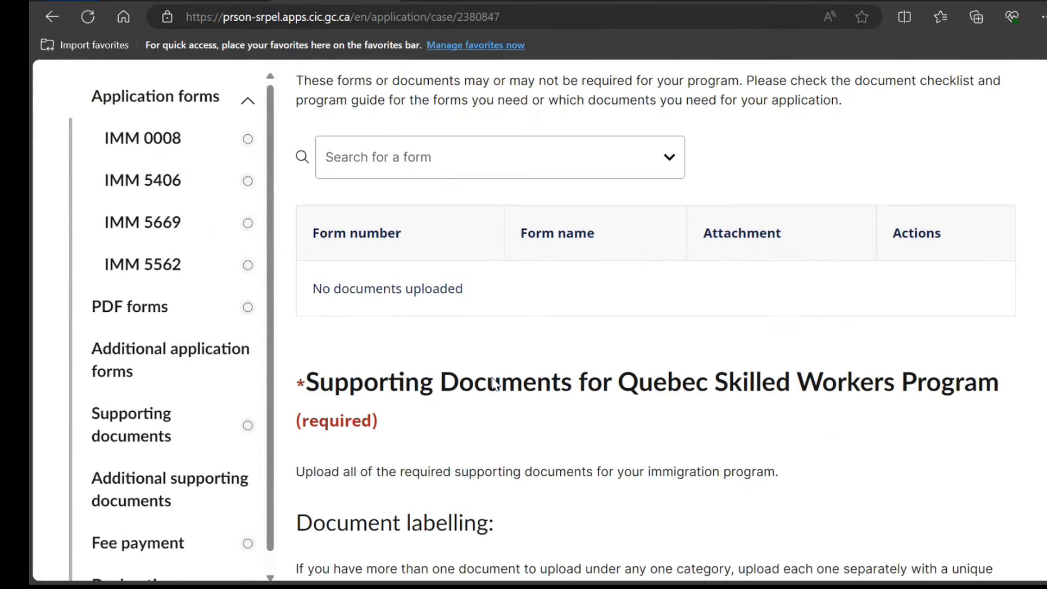
scroll(494, 377, up, 3)
scroll(493, 379, up, 3)
scroll(495, 382, down, 8)
click(514, 150)
click(453, 199)
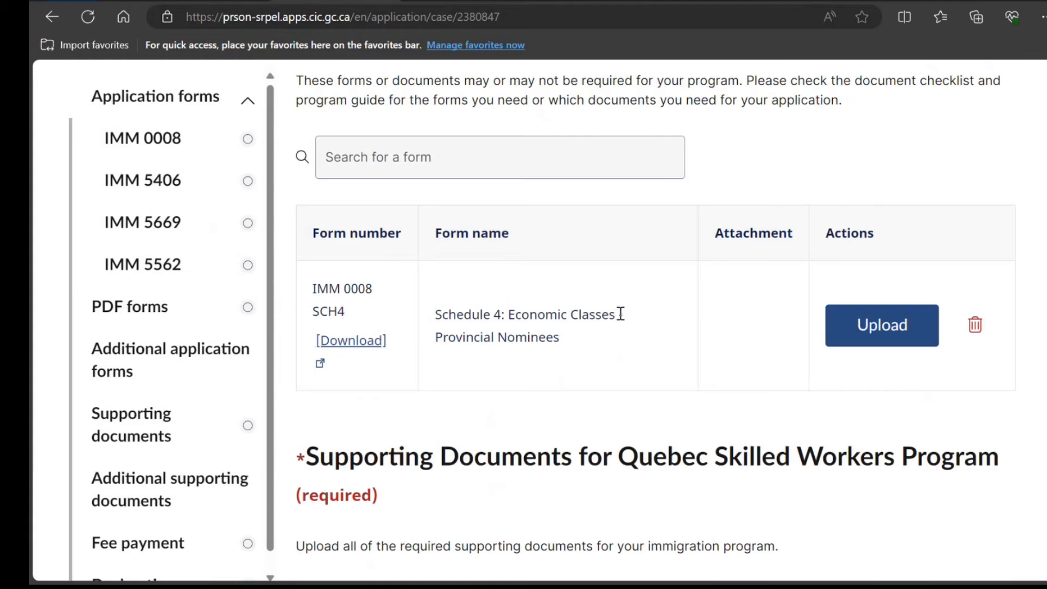
Scroll through the application page to review the updated forms tables
scroll(746, 290, up, 8)
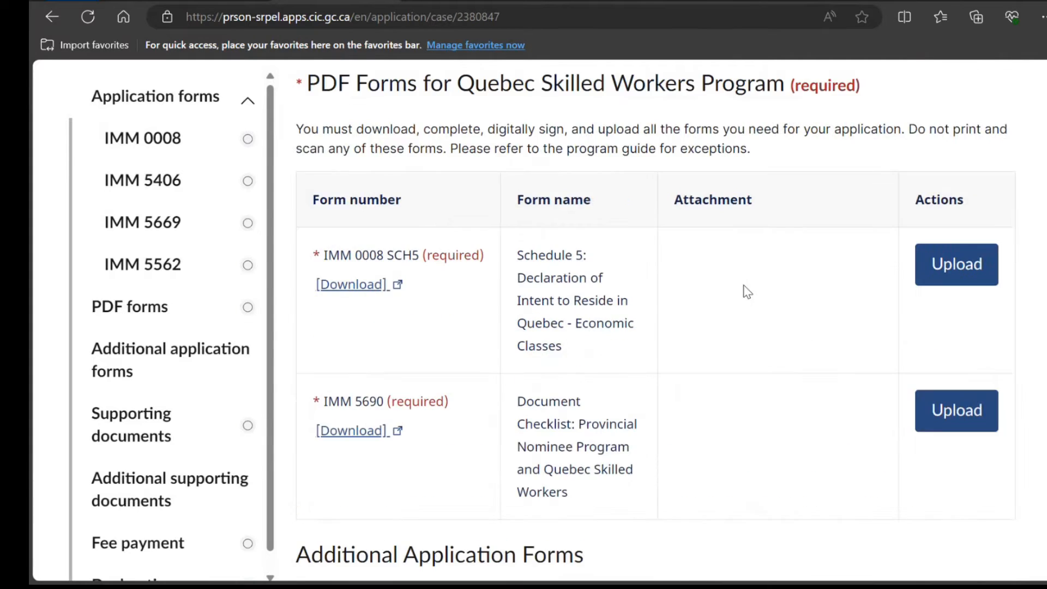
scroll(744, 291, up, 7)
scroll(743, 292, down, 7)
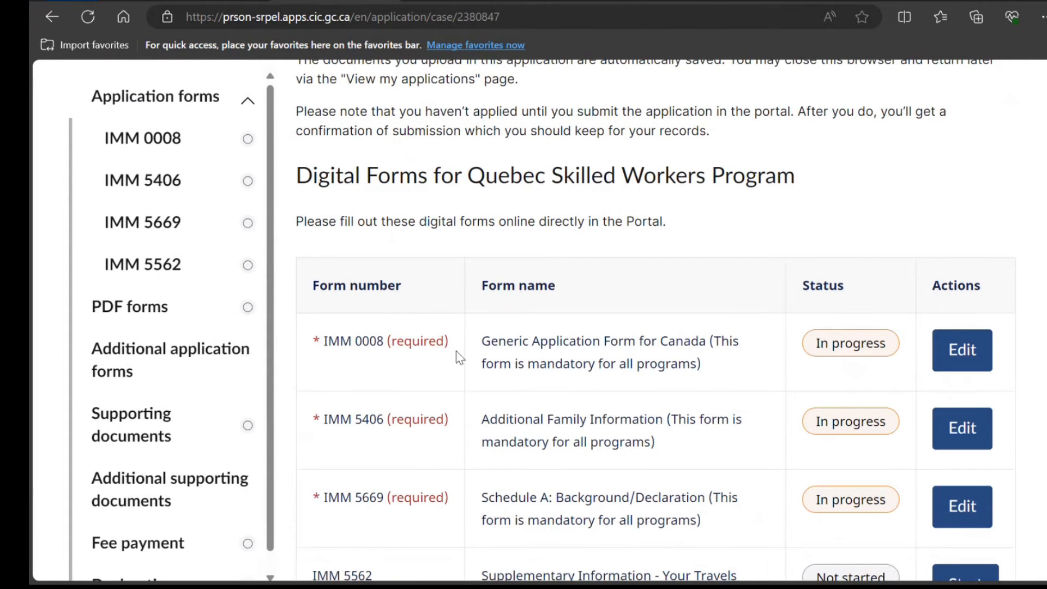
scroll(585, 356, down, 4)
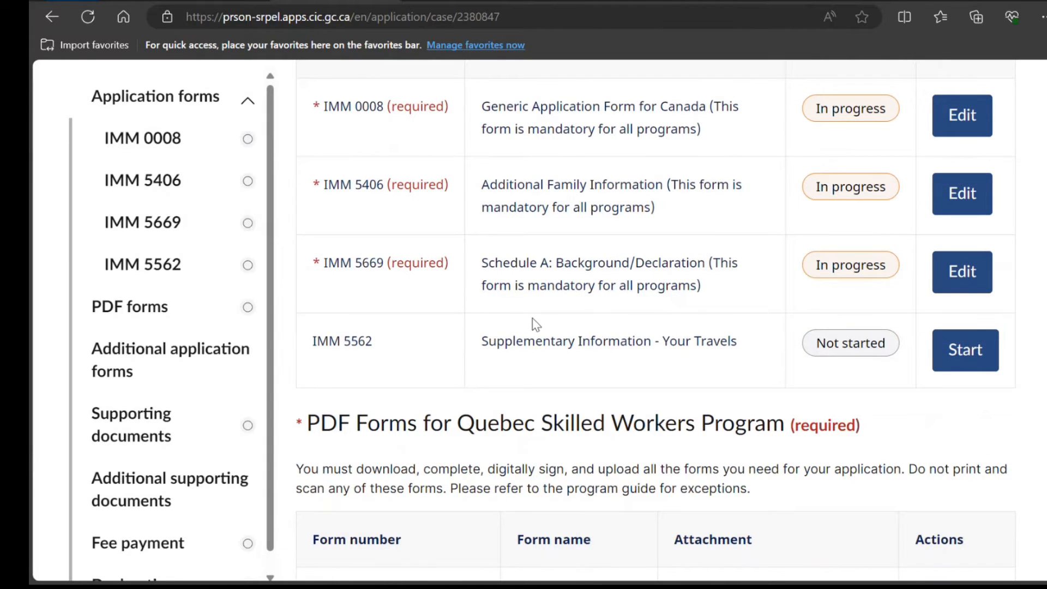
scroll(550, 303, down, 15)
scroll(568, 281, down, 20)
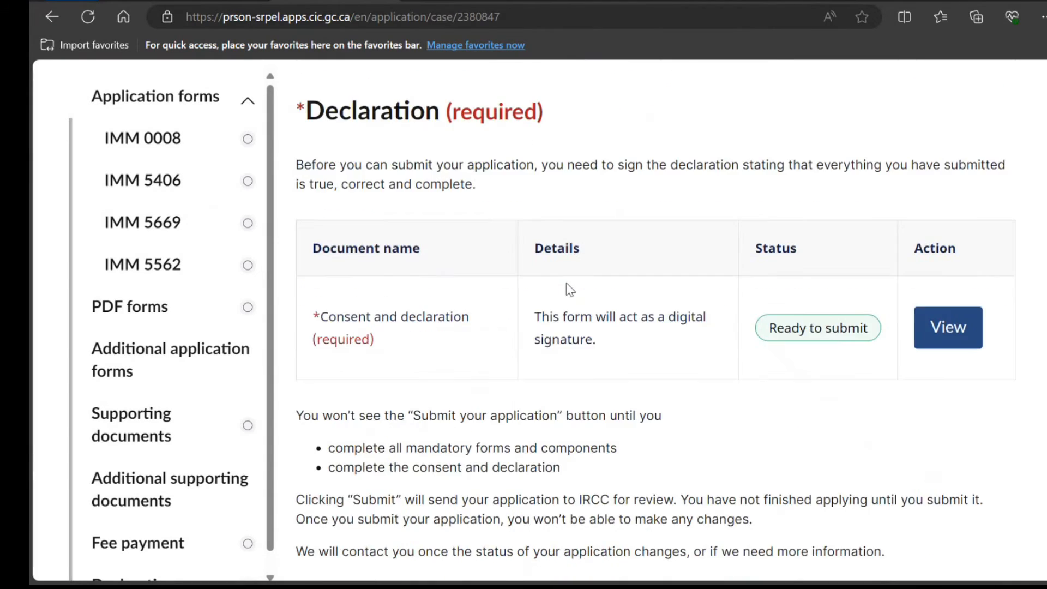
scroll(905, 158, up, 20)
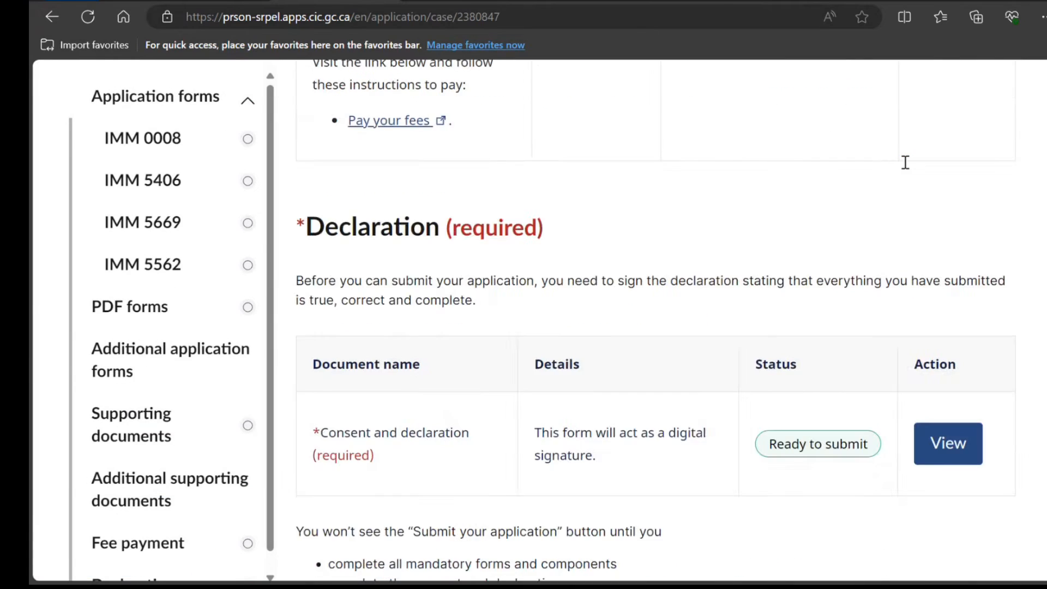
scroll(905, 162, up, 8)
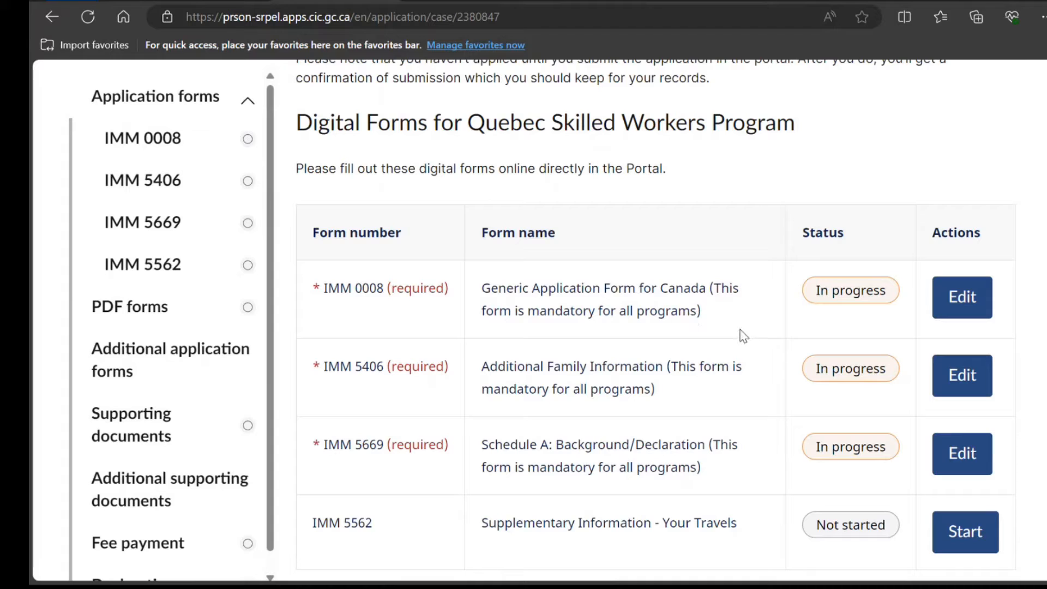
scroll(712, 343, down, 1)
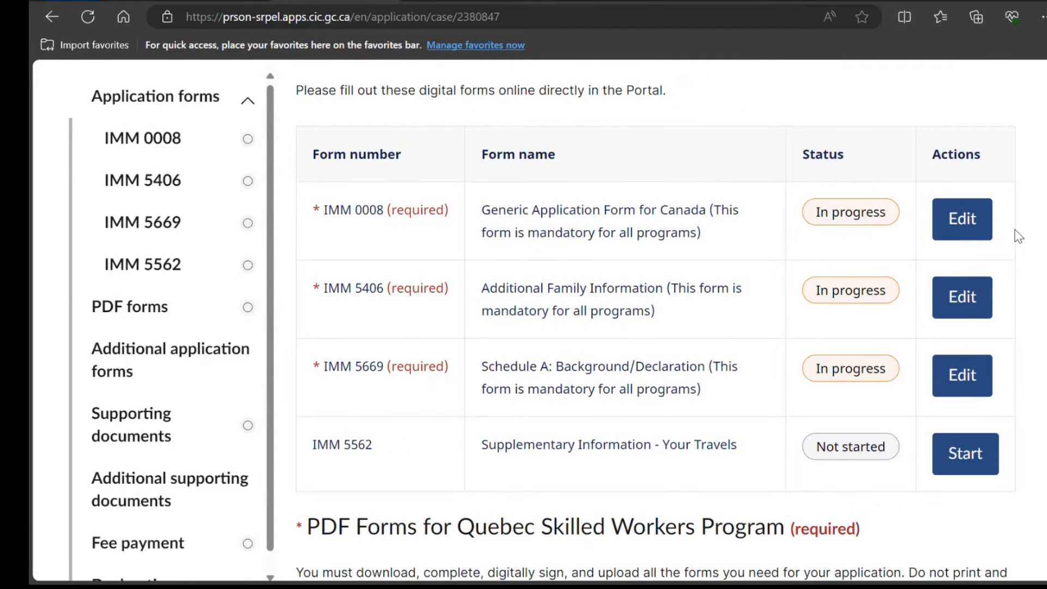
Edit IMM 0008 and set interview language to English with no interpreter requested
click(962, 218)
scroll(968, 233, down, 6)
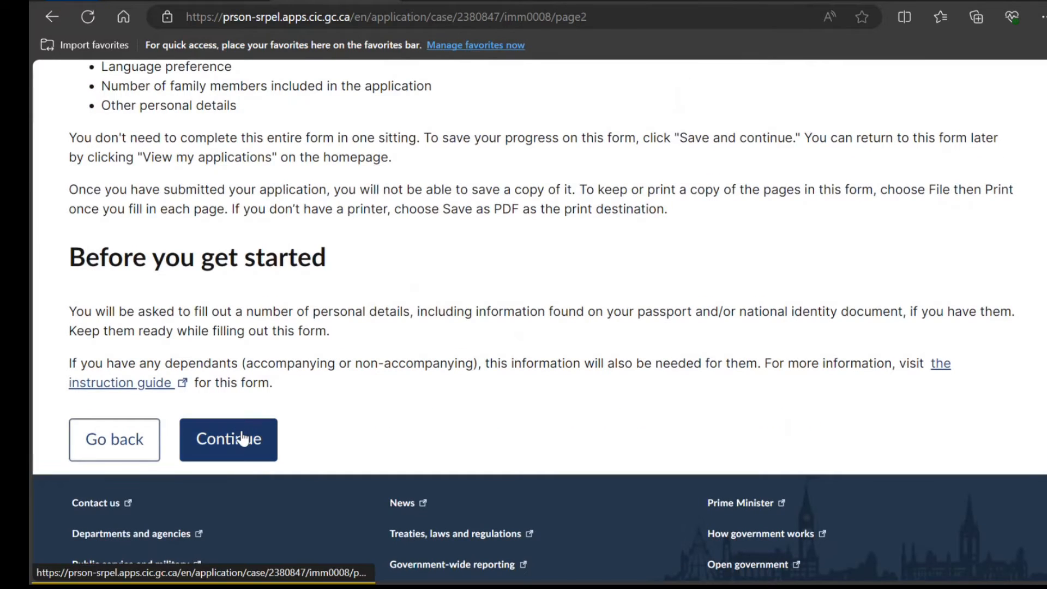
click(243, 436)
scroll(391, 358, down, 3)
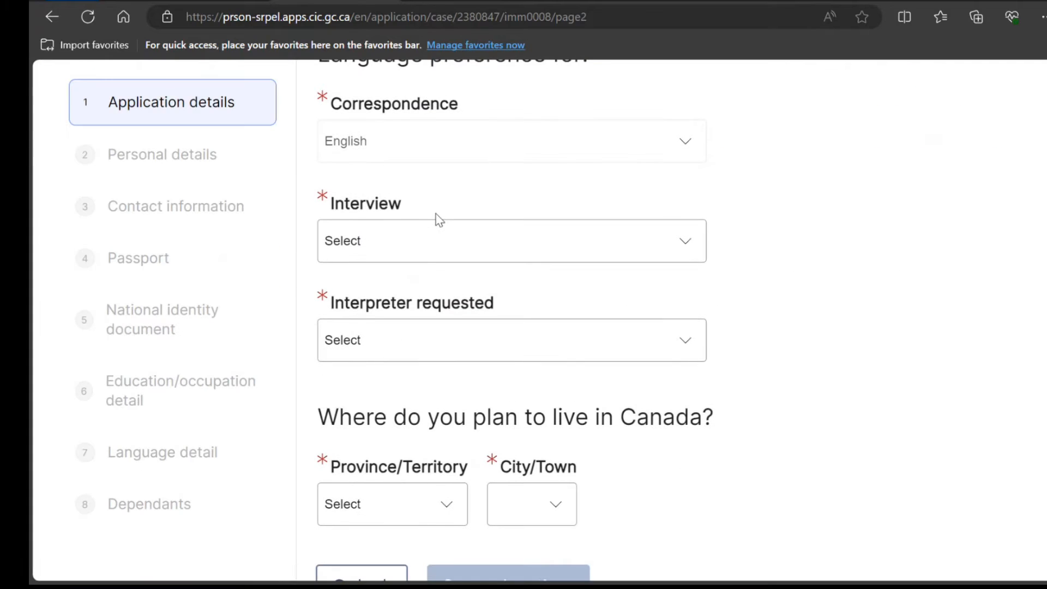
click(443, 244)
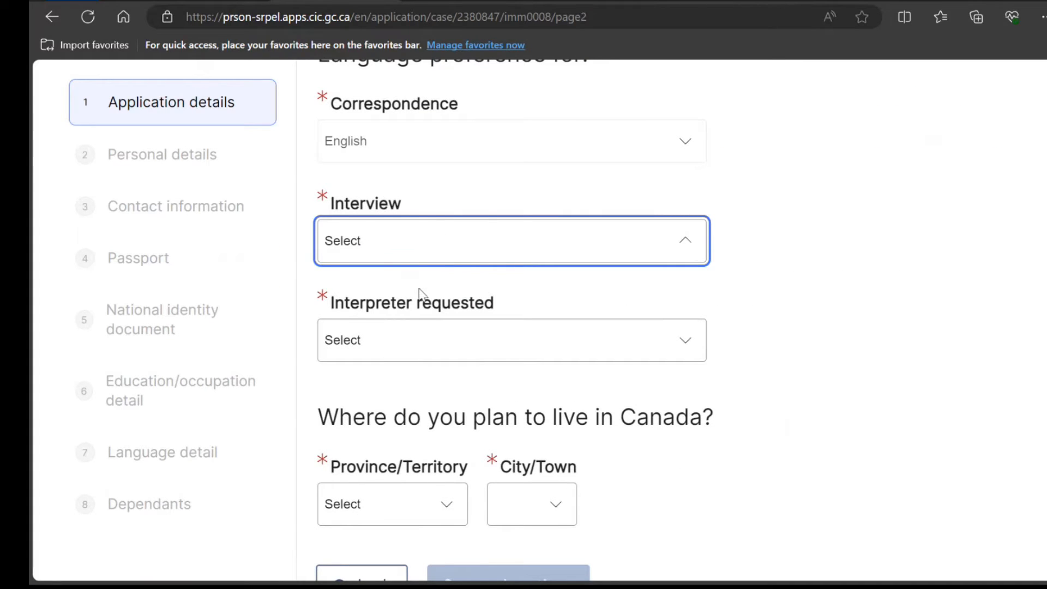
key(h)
key(h)
key(e)
key(e)
key(e)
scroll(419, 308, down, 3)
click(421, 185)
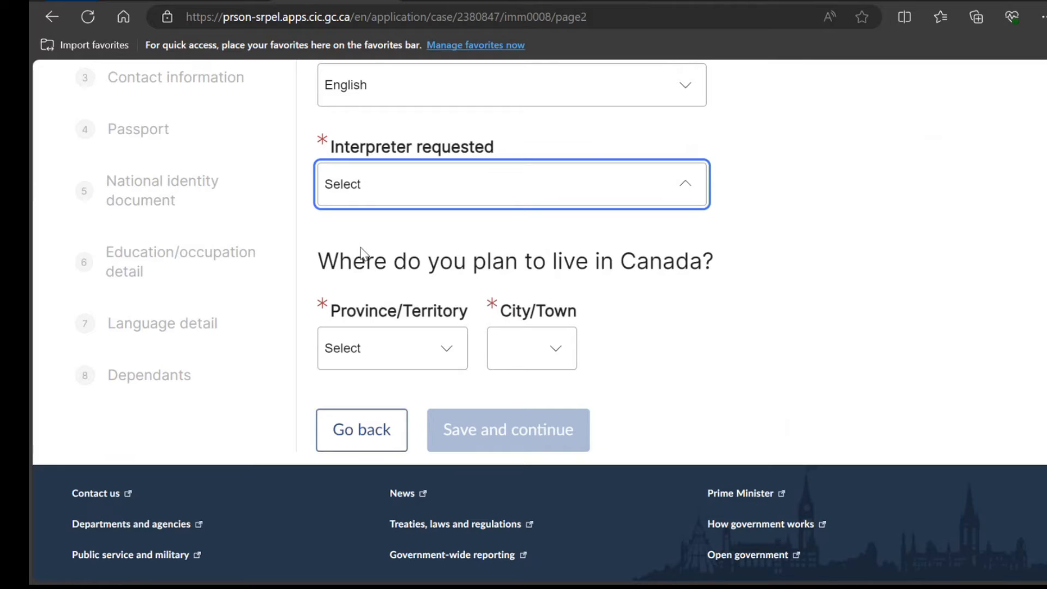
key(n)
Set planned residence to QC, Montreal and mark the CSQ as received
scroll(403, 250, down, 2)
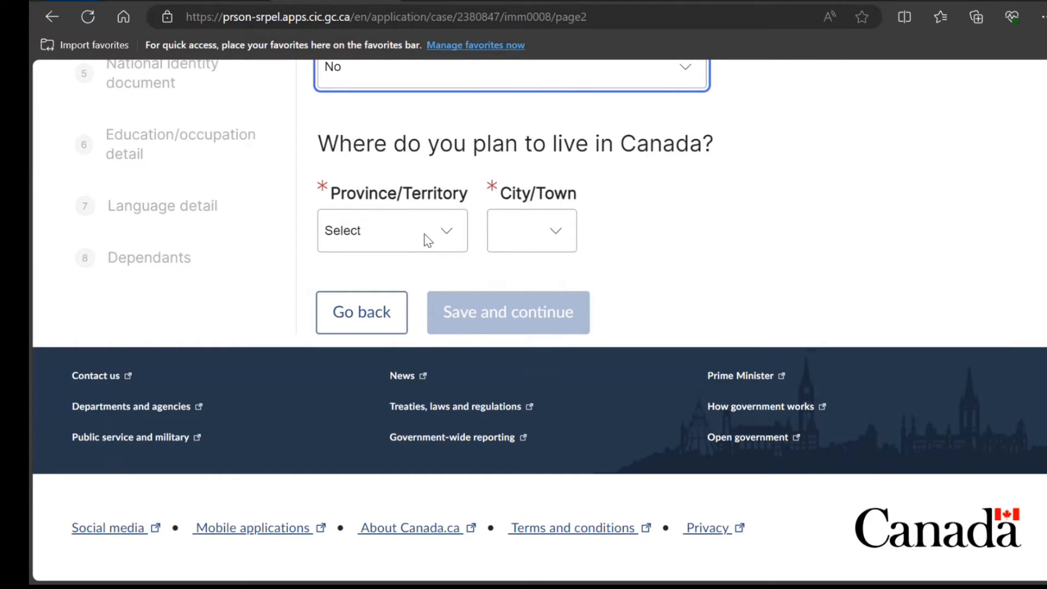
click(428, 240)
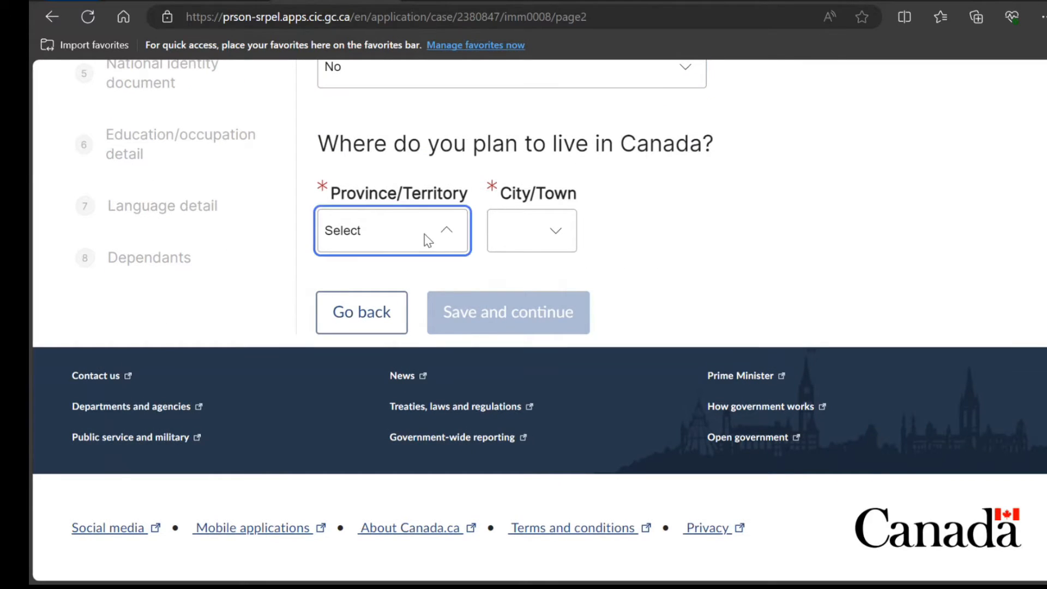
click(355, 443)
click(579, 250)
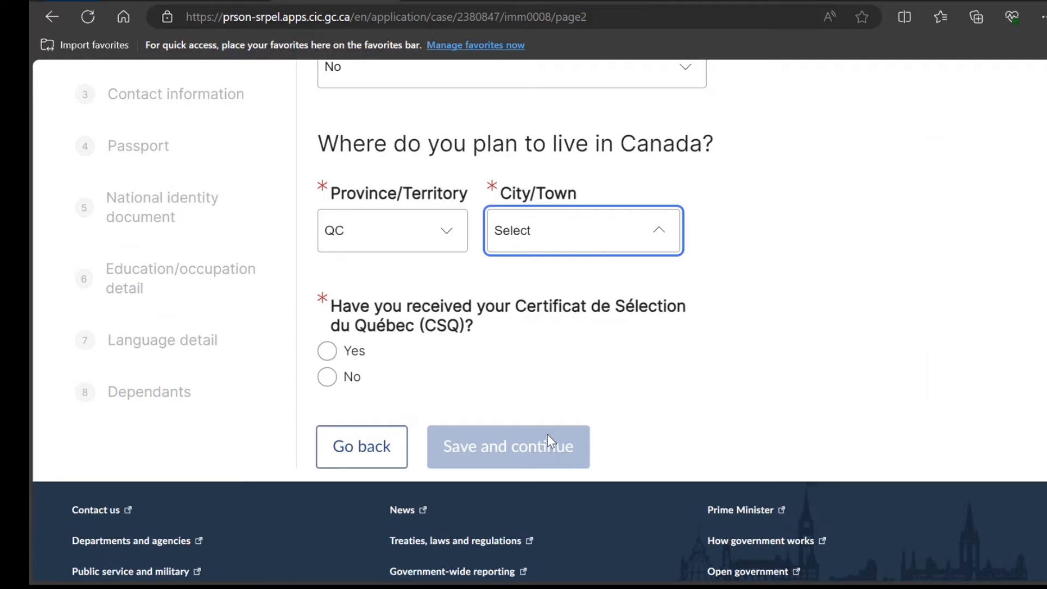
click(520, 345)
click(327, 351)
scroll(474, 406, down, 2)
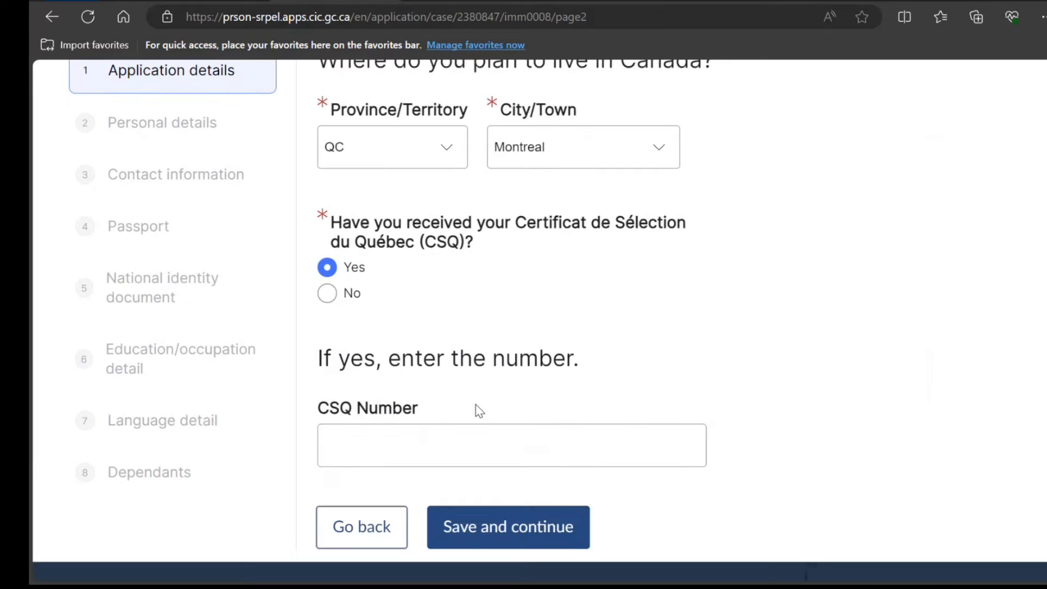
scroll(478, 410, down, 4)
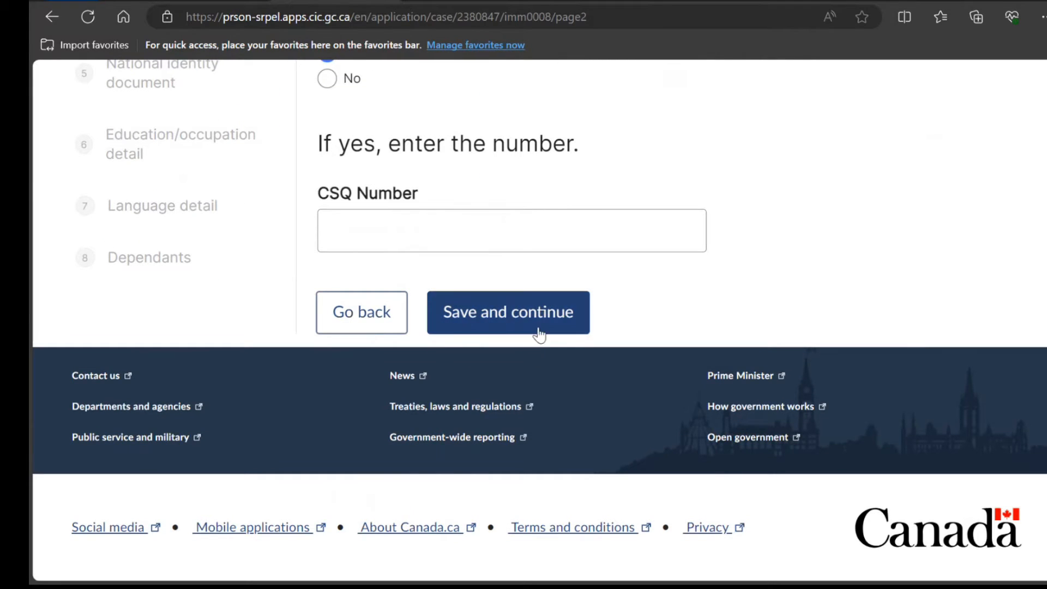
Move to personal details and set sex to Male and eye colour to Black
click(576, 340)
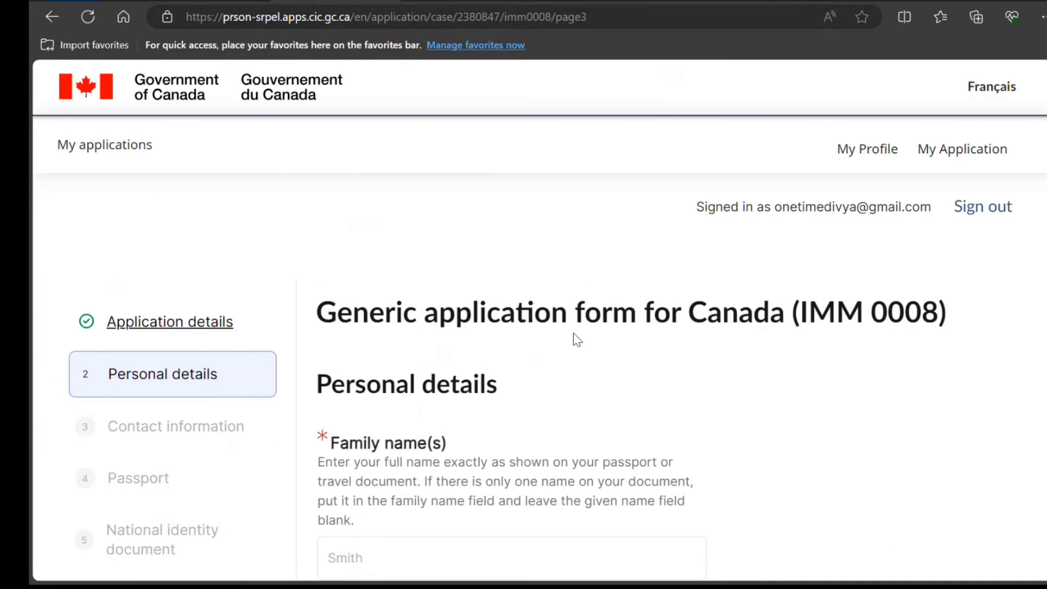
scroll(571, 332, down, 15)
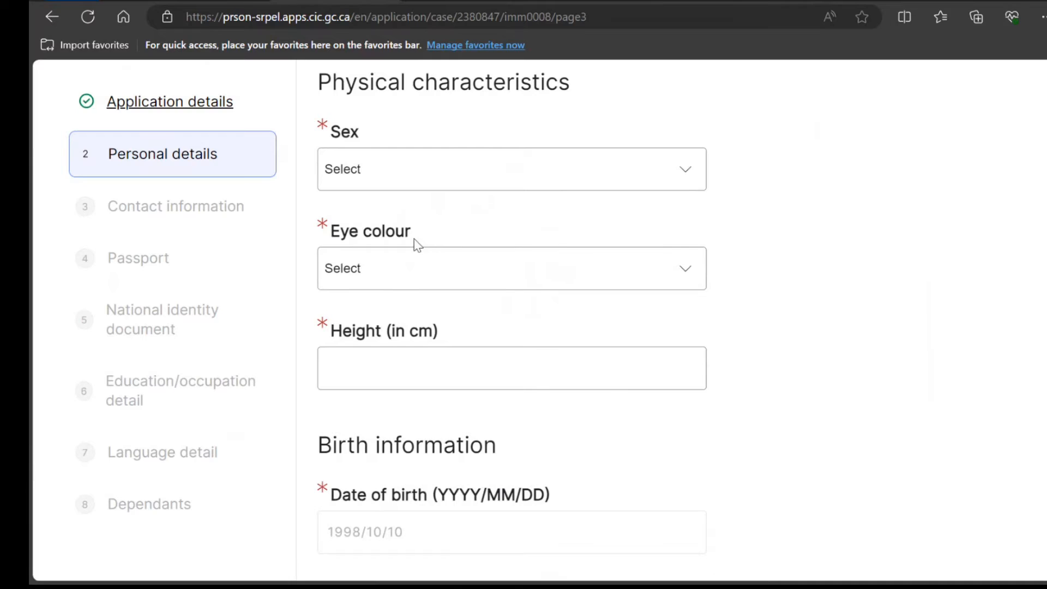
click(505, 183)
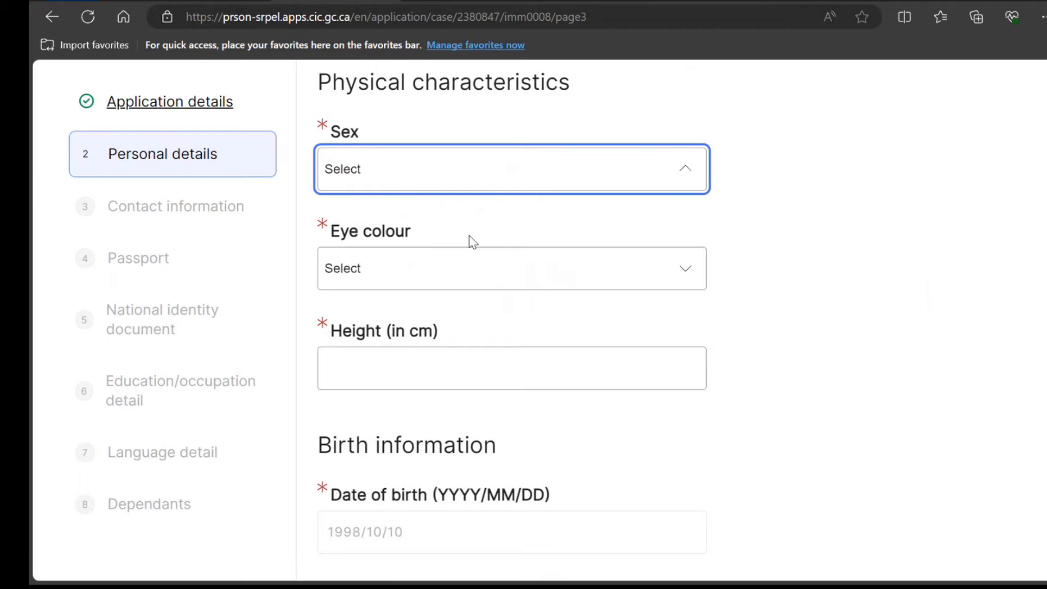
click(457, 244)
click(393, 280)
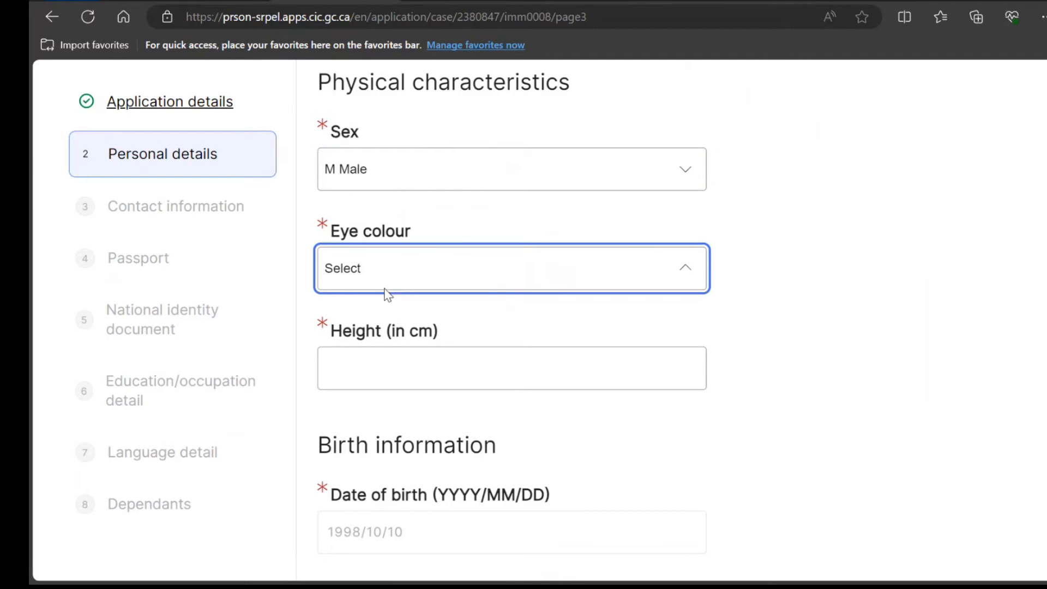
click(370, 321)
click(382, 365)
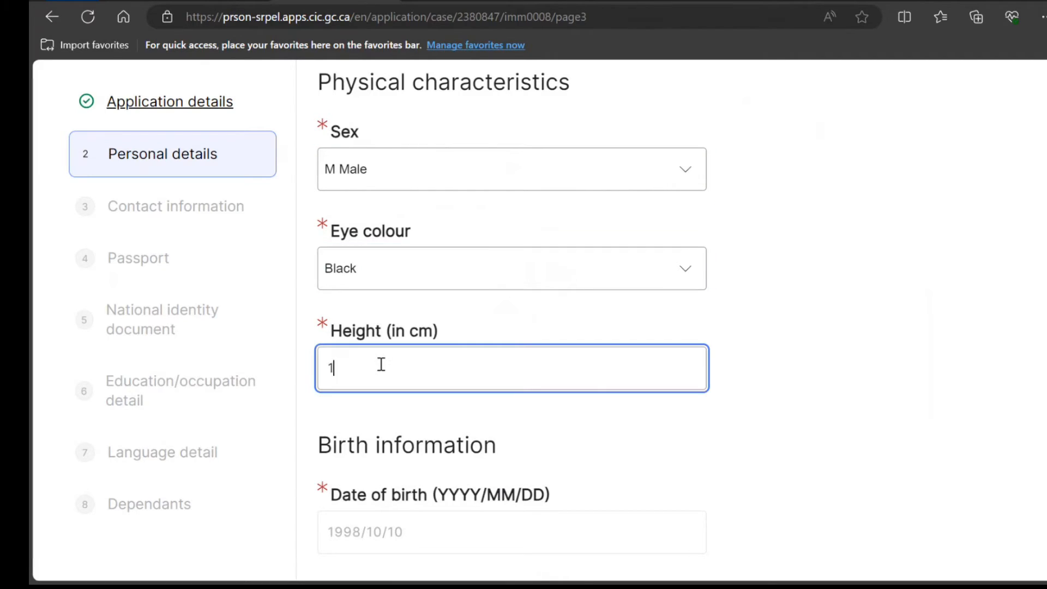
Enter place of birth New Delhi, country of birth India and citizenship India
scroll(381, 365, down, 5)
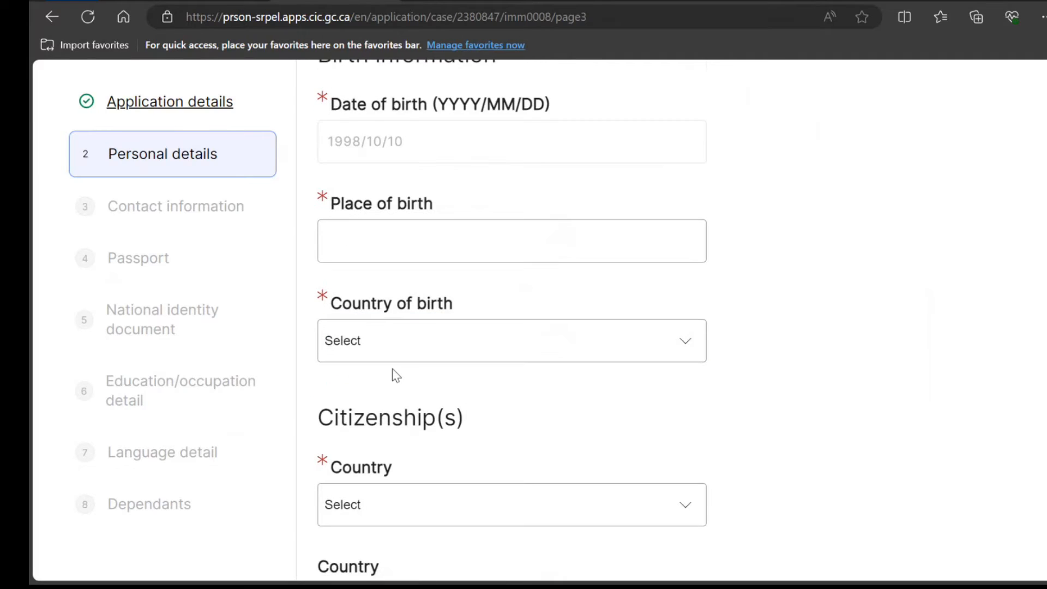
click(393, 318)
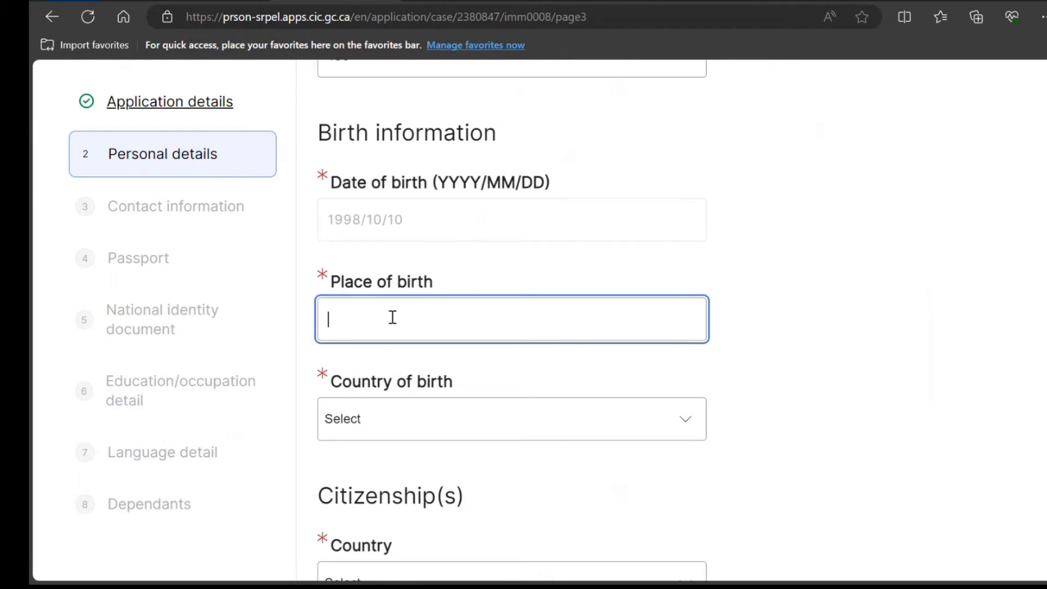
text(New Dle)
text(hi)
key(Tab)
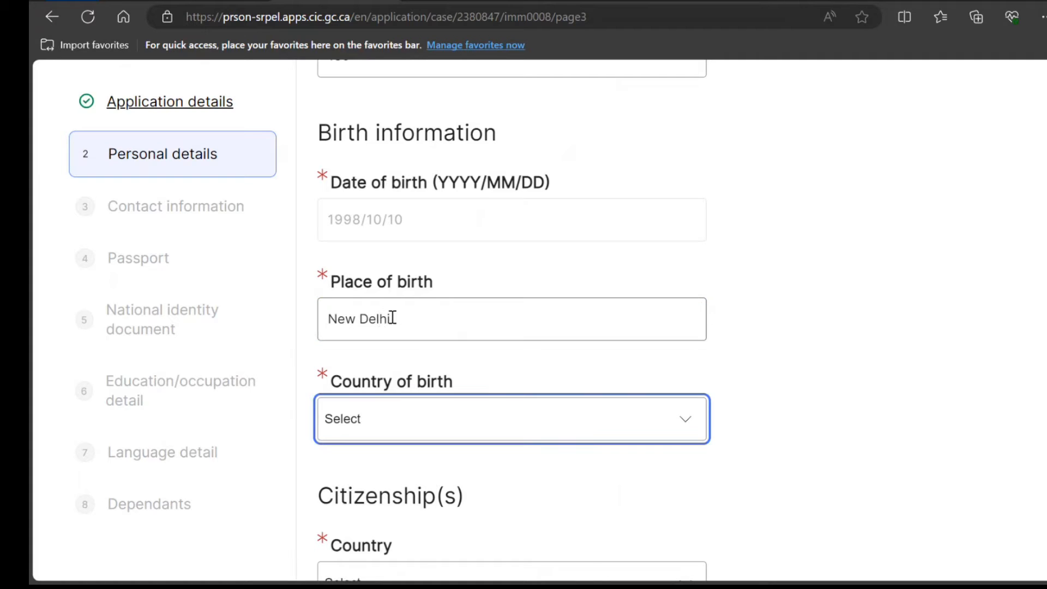
text(India)
key(Tab)
scroll(392, 318, down, 4)
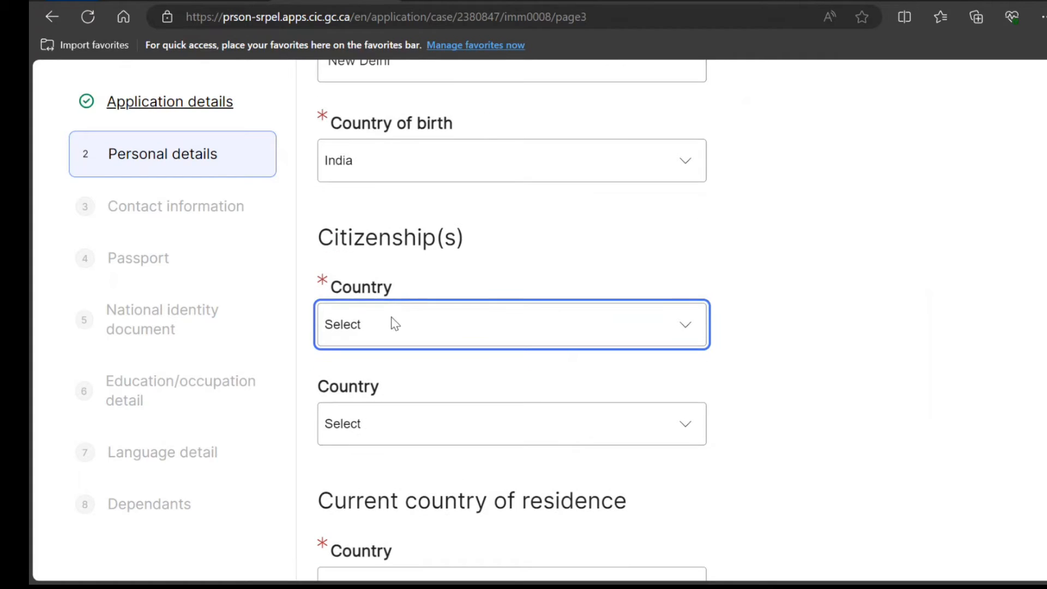
text(India)
key(Tab)
Set country of residence to India with Citizen status and No to other countries
scroll(394, 321, down, 5)
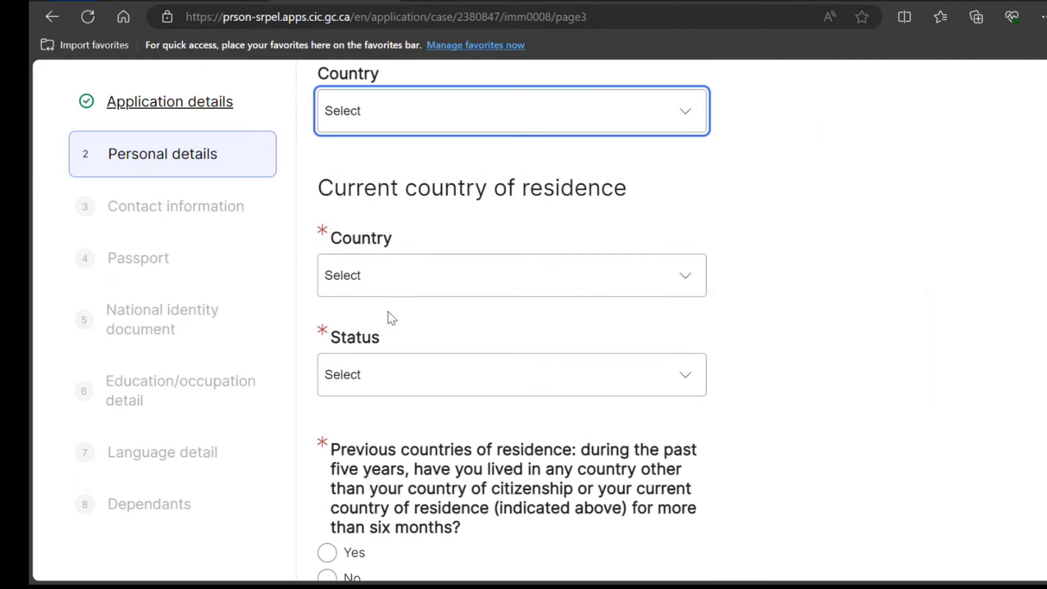
click(384, 296)
text(India)
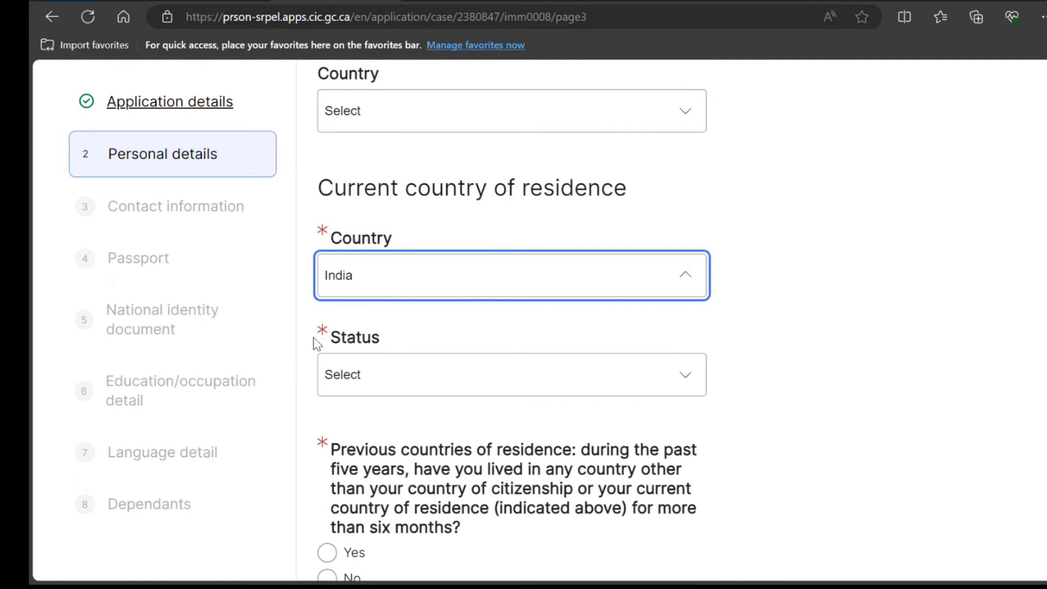
key(Return)
scroll(432, 227, down, 3)
click(428, 203)
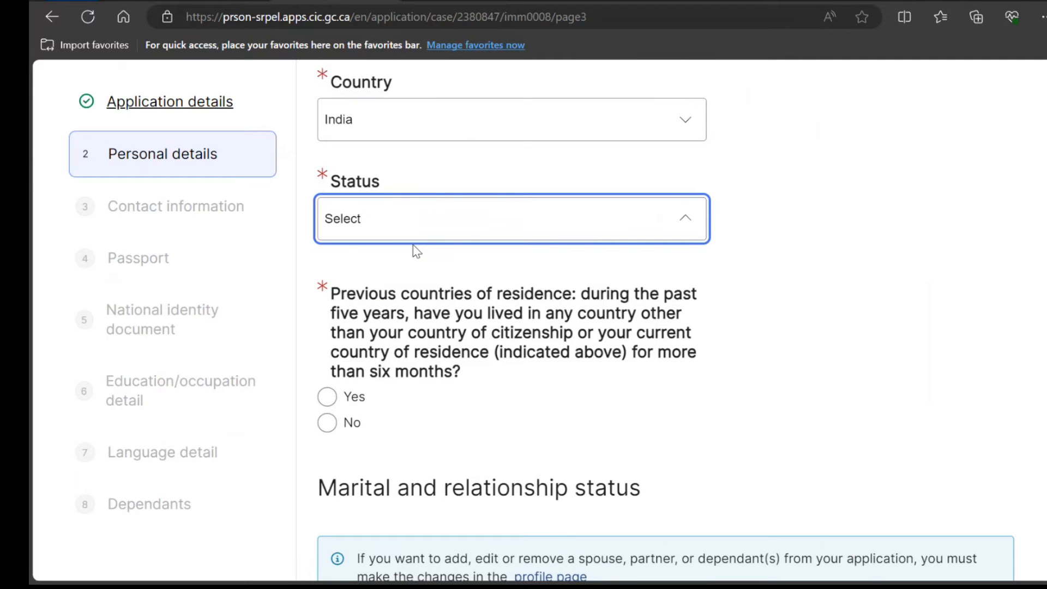
click(402, 285)
scroll(370, 356, up, 1)
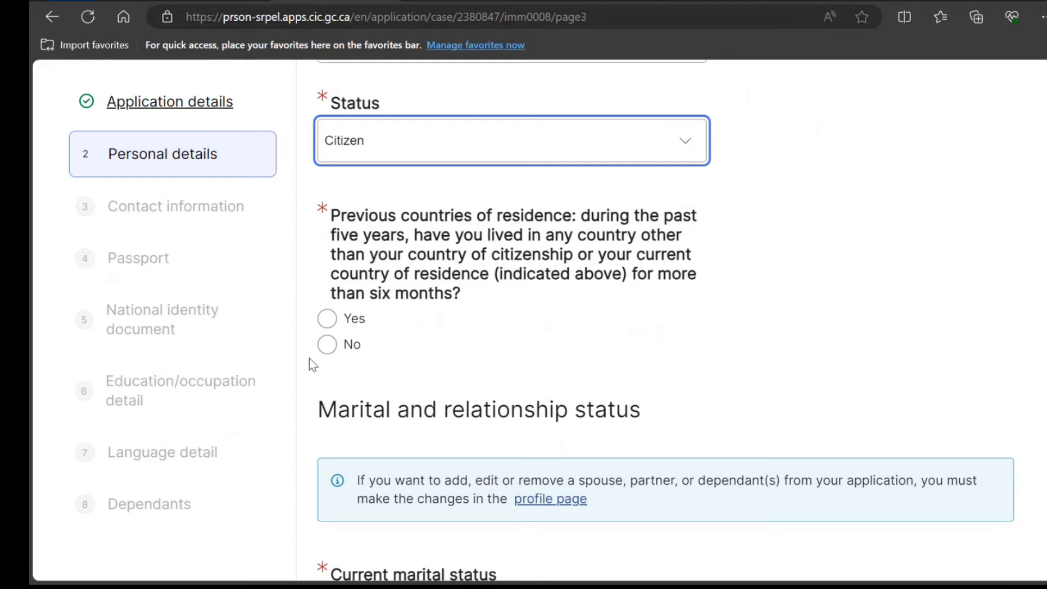
click(326, 352)
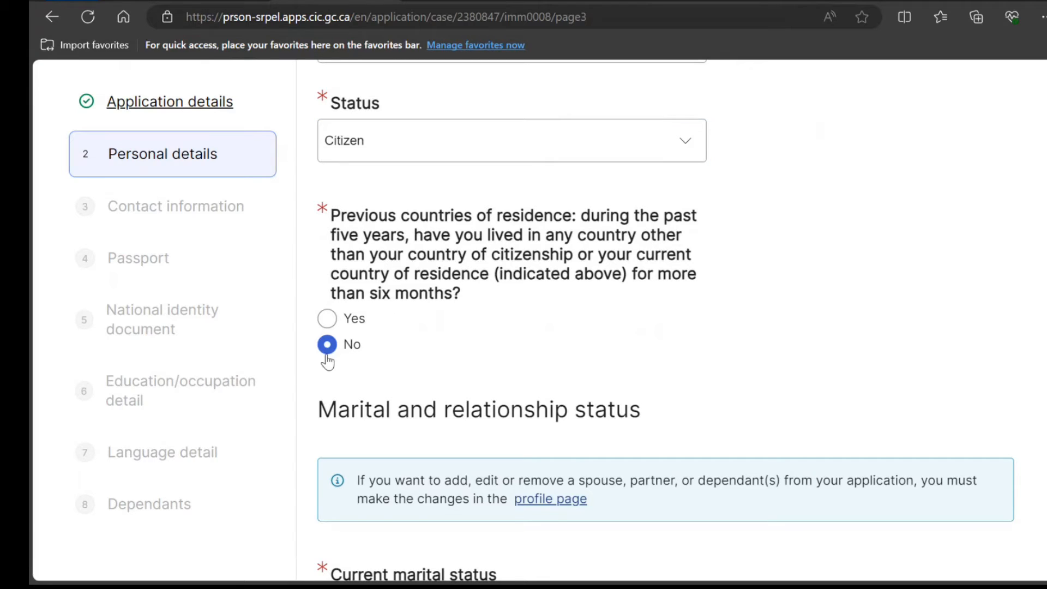
Set marital status to Single, answer No to other names, and save personal details
scroll(326, 356, down, 6)
click(418, 217)
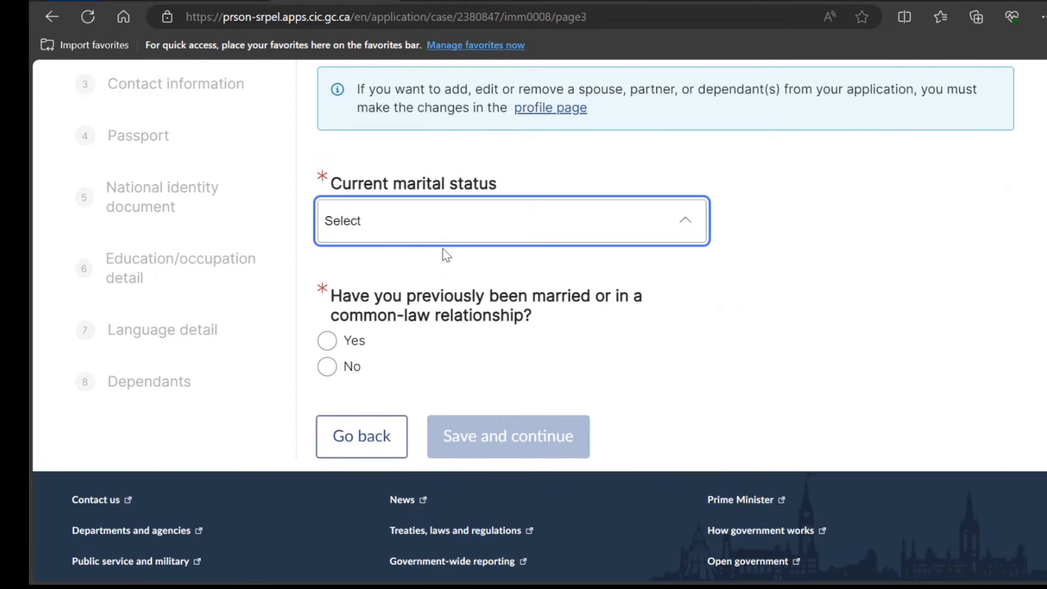
click(390, 357)
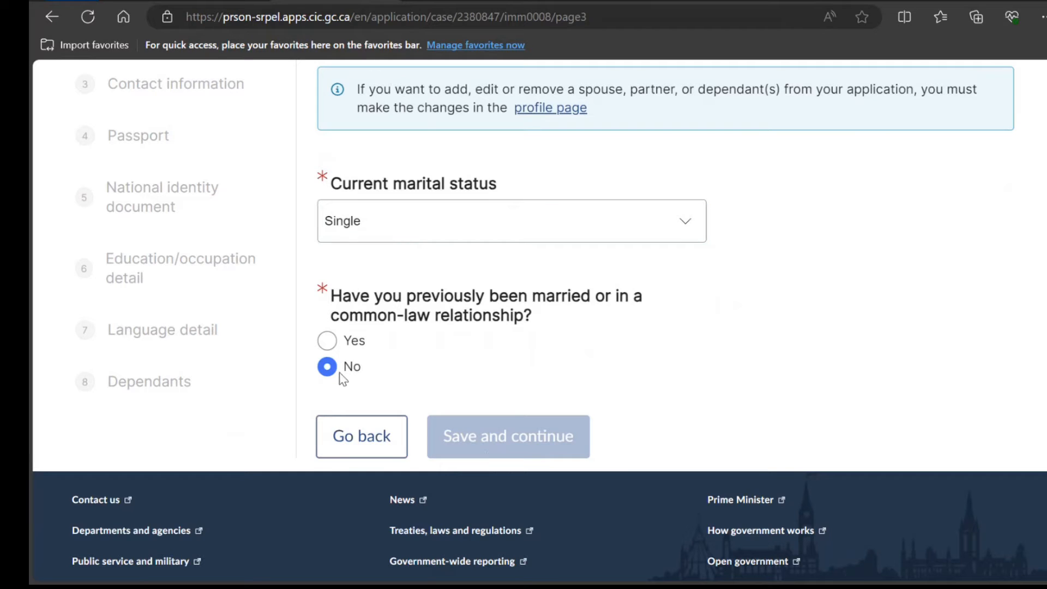
scroll(341, 376, up, 15)
scroll(339, 374, up, 8)
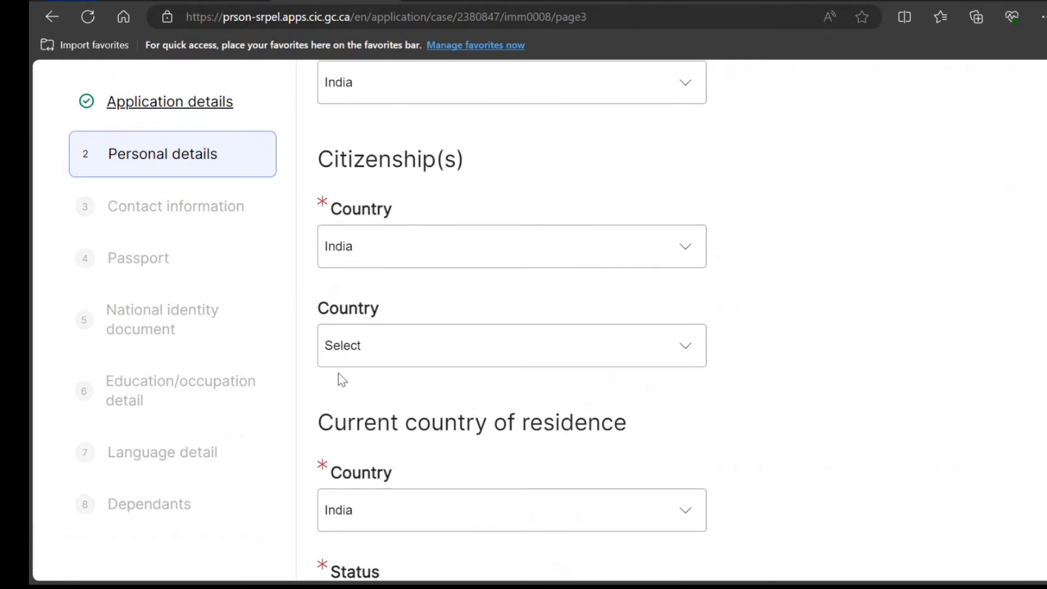
scroll(342, 380, up, 10)
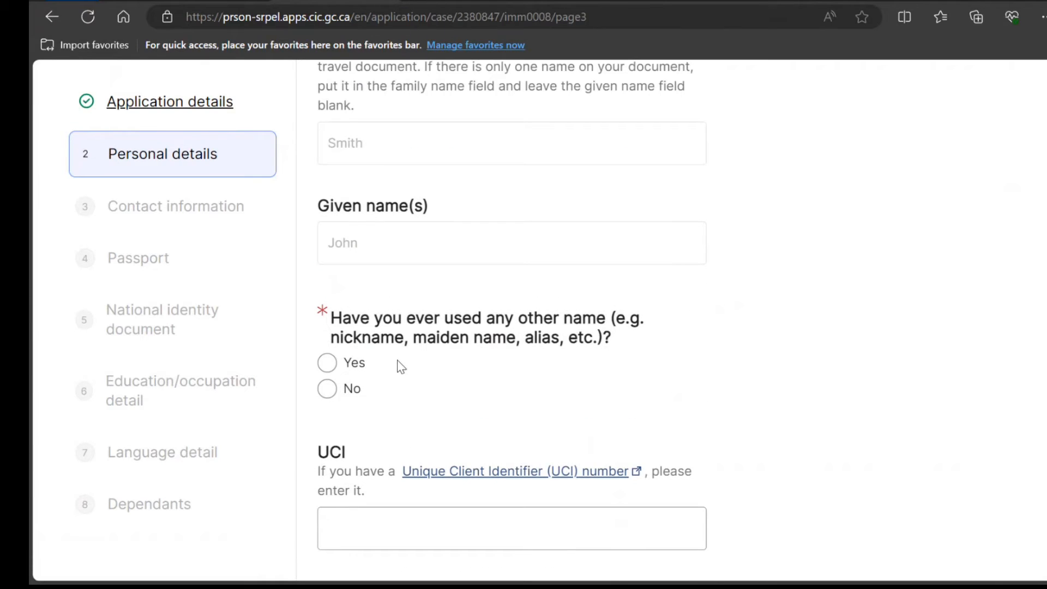
click(327, 389)
scroll(333, 404, down, 10)
scroll(341, 419, down, 2)
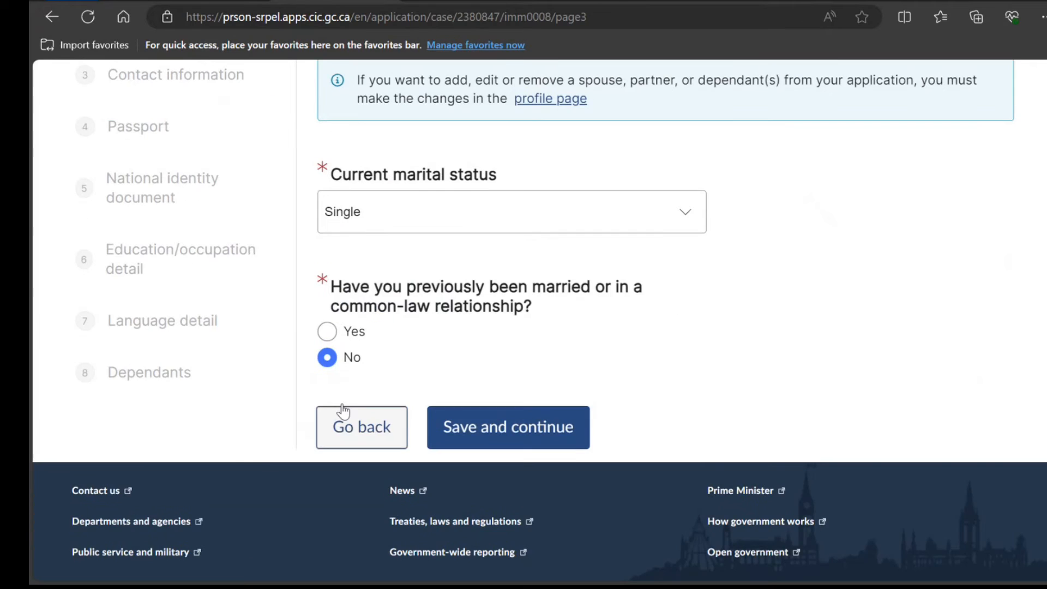
scroll(343, 420, up, 4)
scroll(532, 497, down, 5)
click(530, 406)
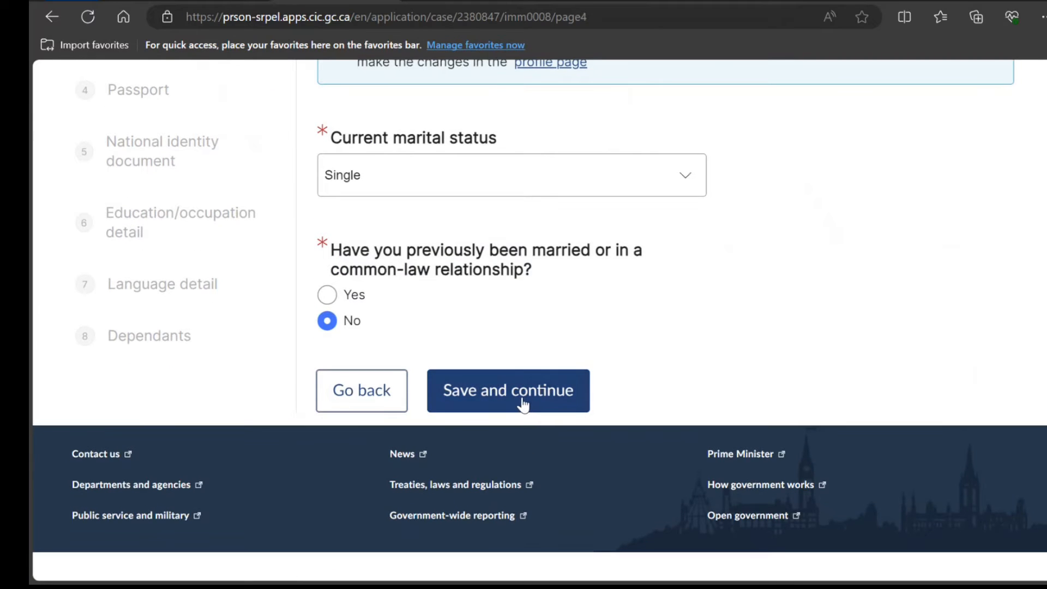
Add an Other Residence phone with country code 91, the phone number and extension
scroll(527, 409, down, 4)
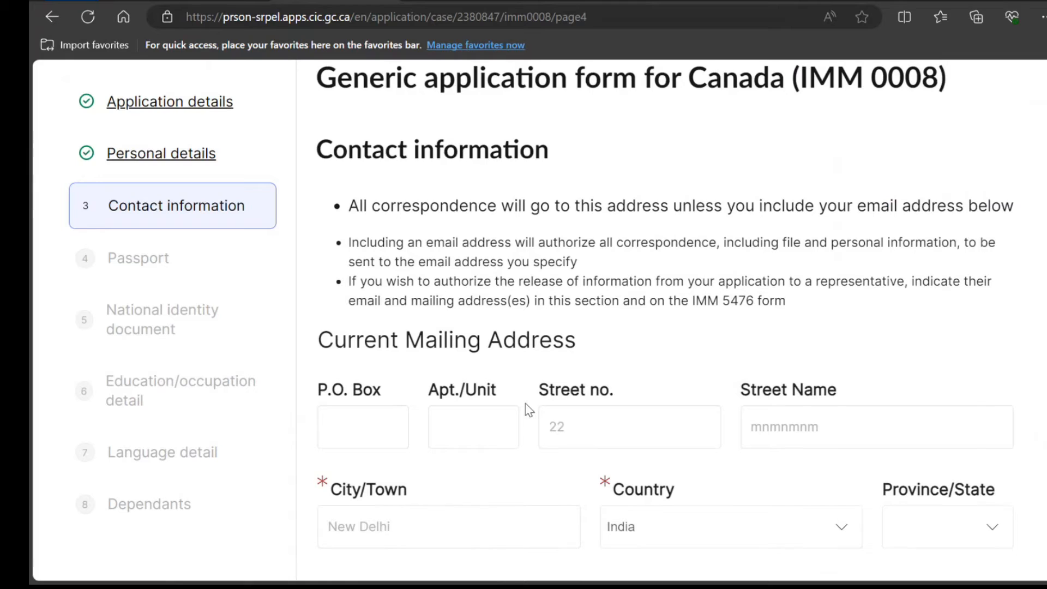
scroll(529, 410, down, 8)
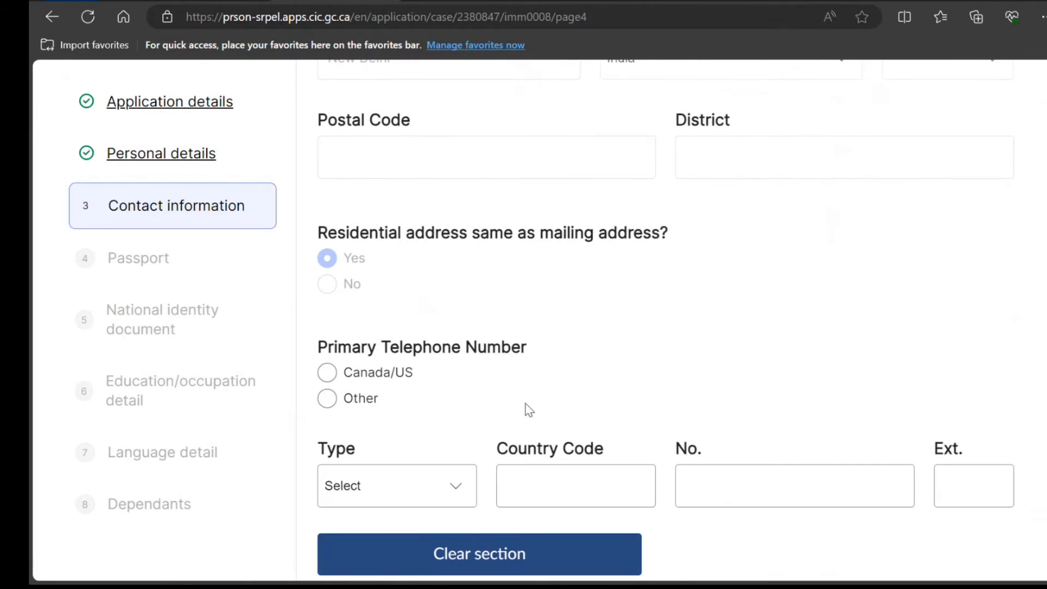
scroll(529, 410, down, 1)
click(327, 320)
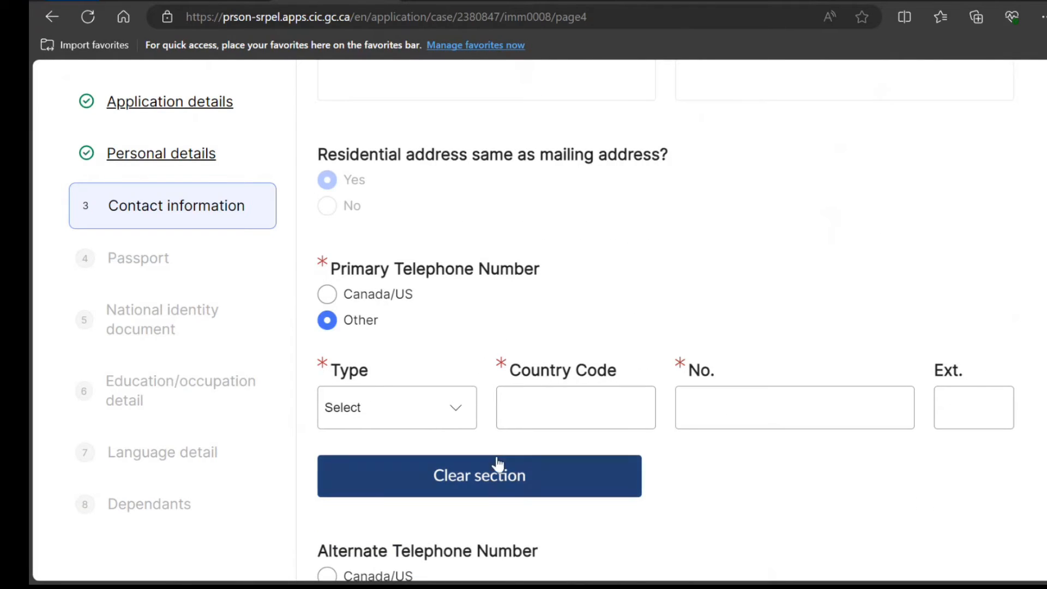
click(436, 417)
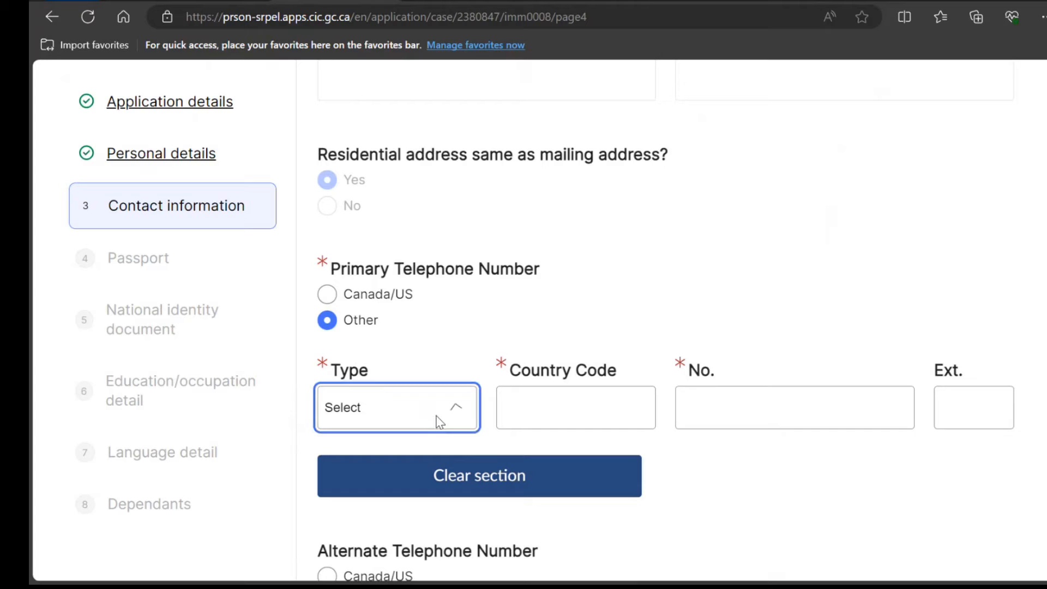
click(417, 455)
click(572, 417)
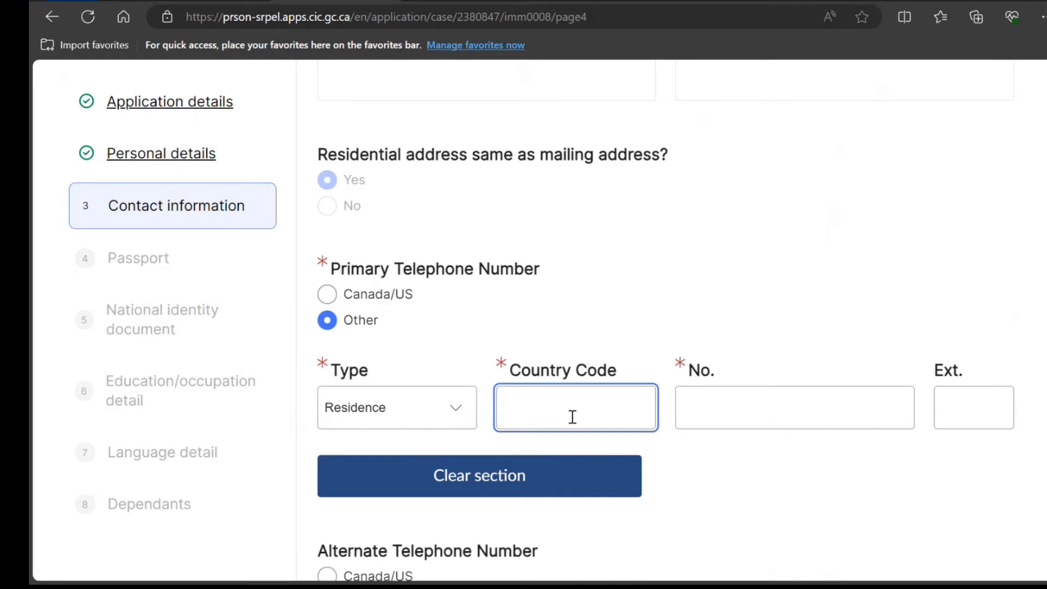
text(91)
key(Tab)
text(9989898989898)
key(Tab)
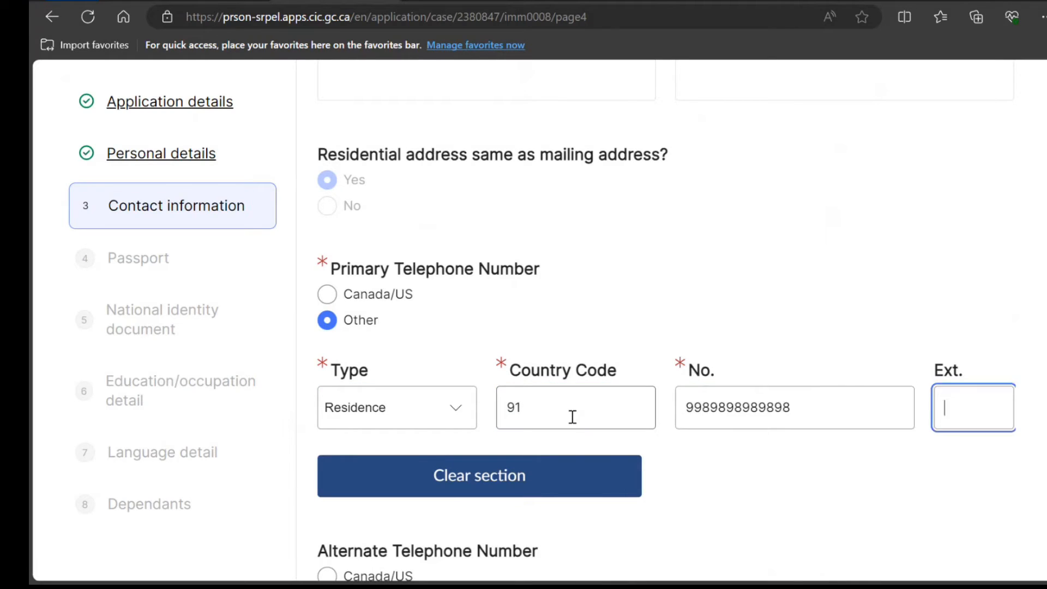
text(89898)
Answer Yes to contact by email and save the contact information
scroll(495, 417, down, 5)
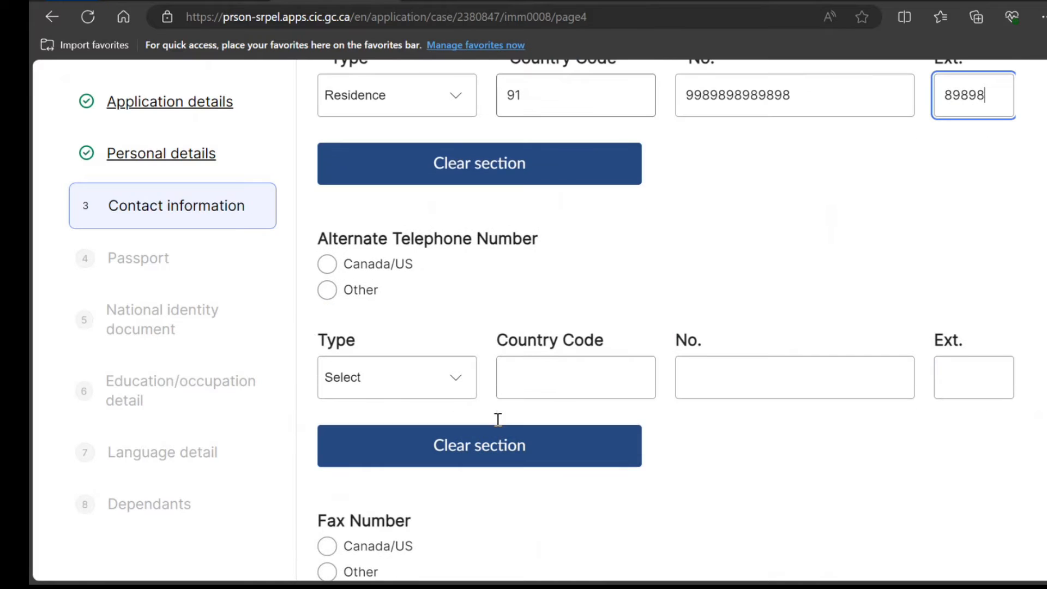
scroll(494, 420, down, 10)
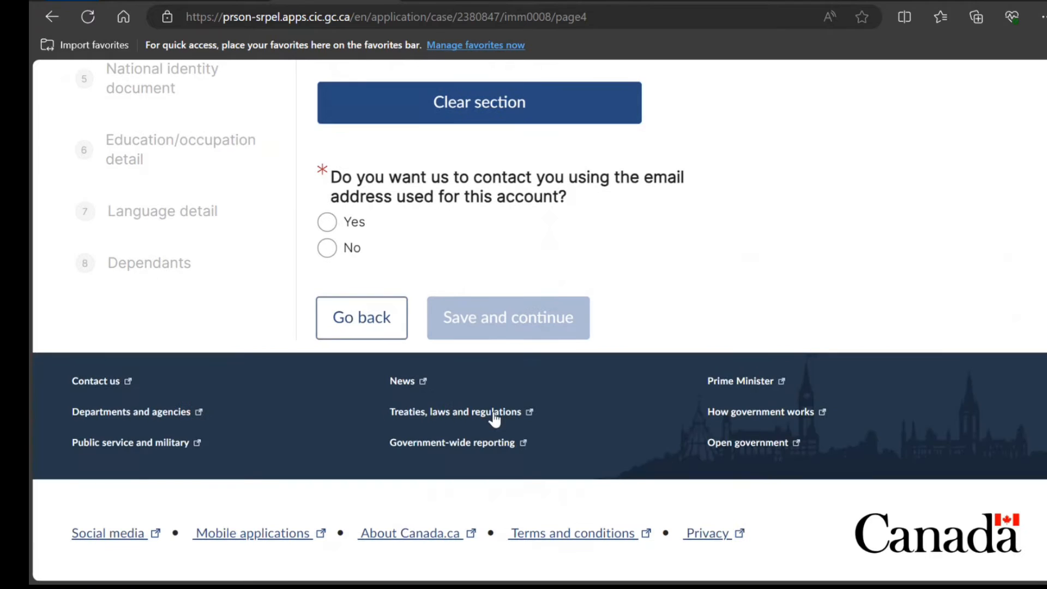
click(327, 221)
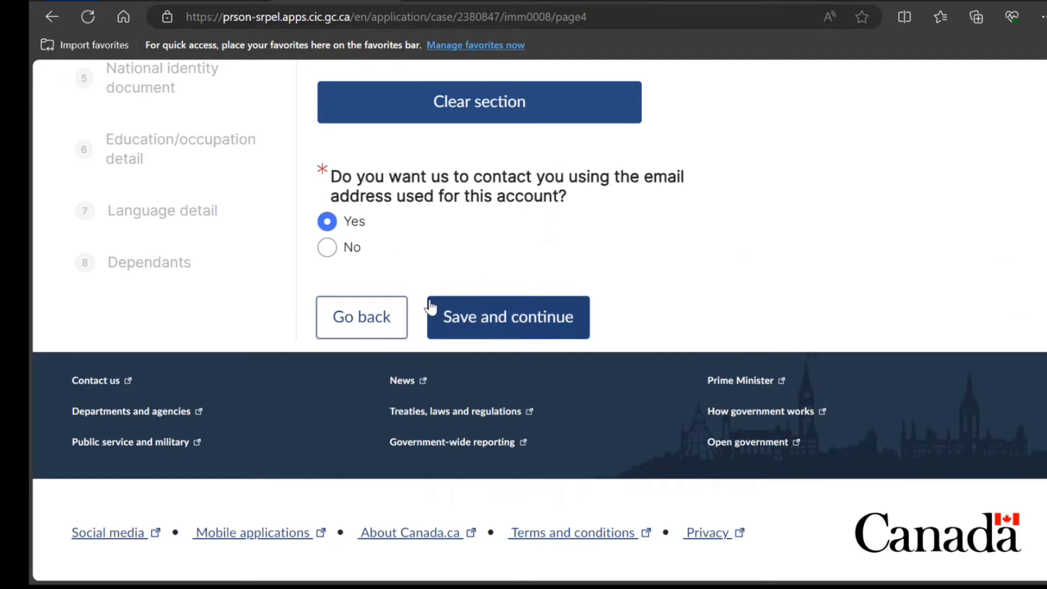
click(433, 327)
Record a valid India-issued passport, issued 2022/10/10 and expiring 2032/10/09, and save
scroll(433, 327, down, 5)
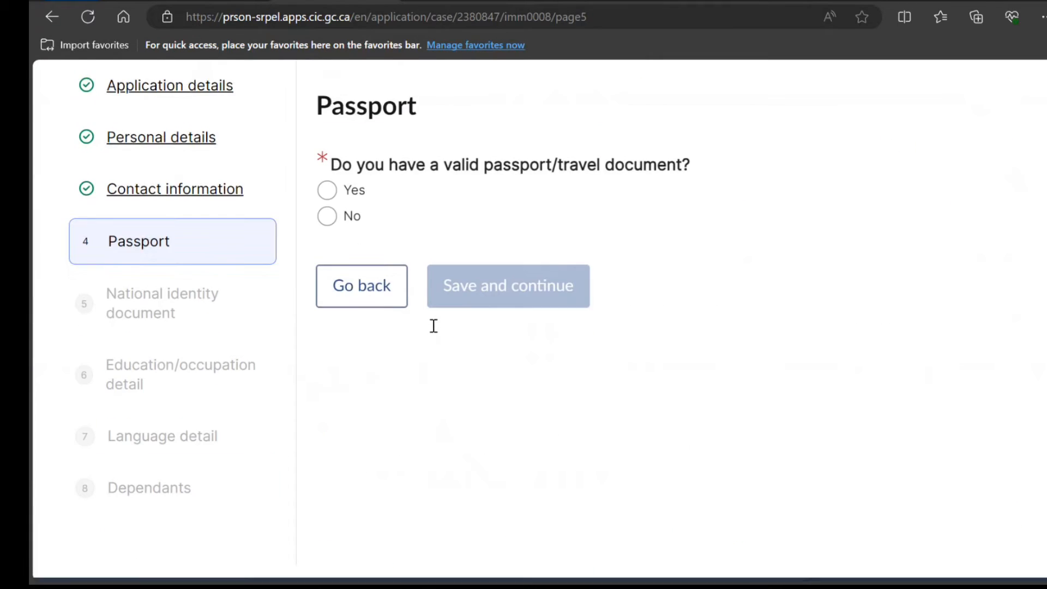
click(326, 157)
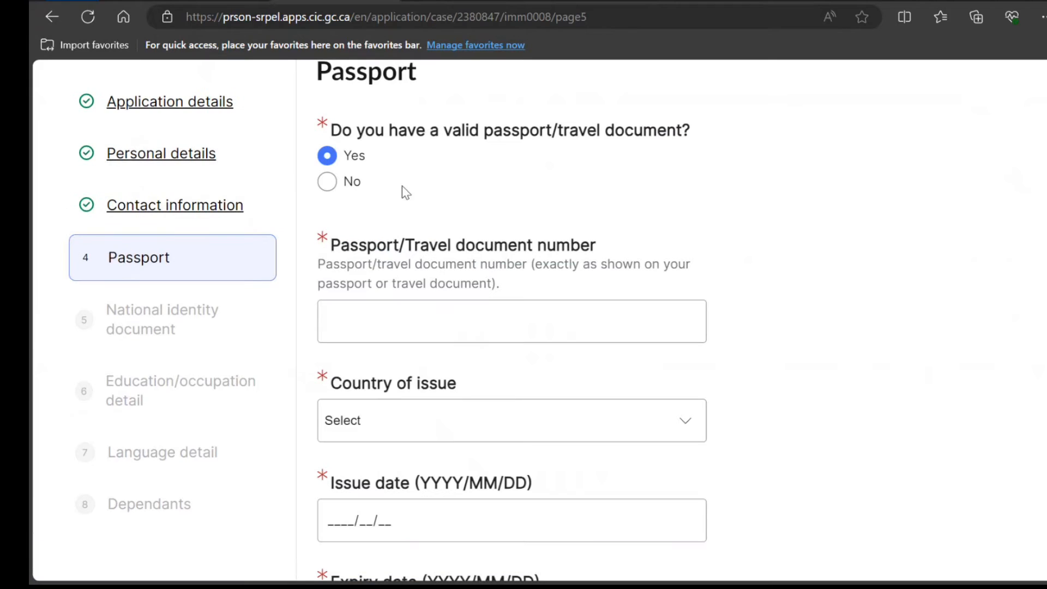
text(K8989898989)
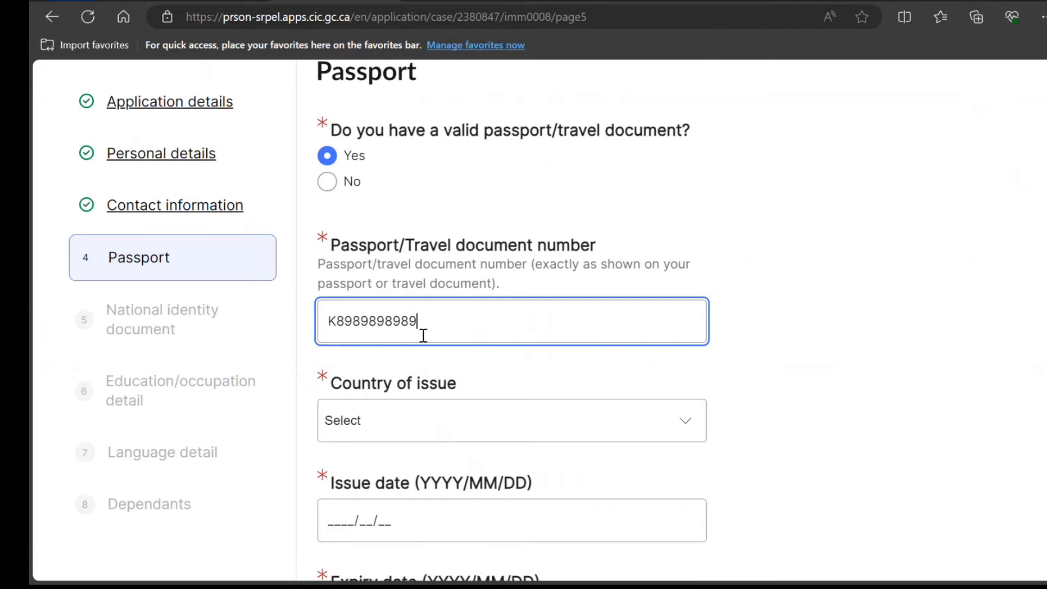
key(Tab)
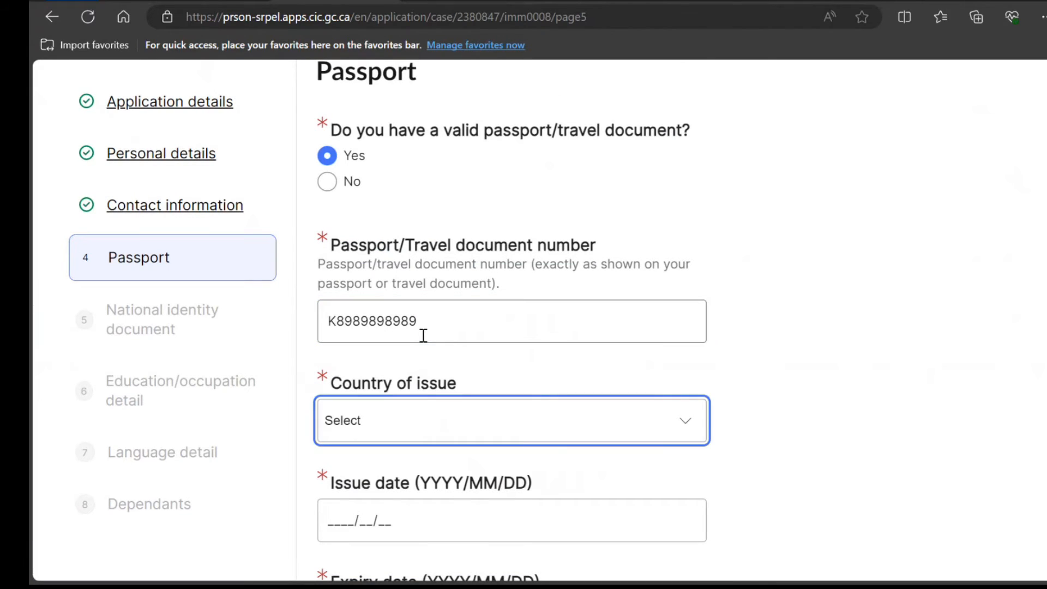
text(in)
key(Tab)
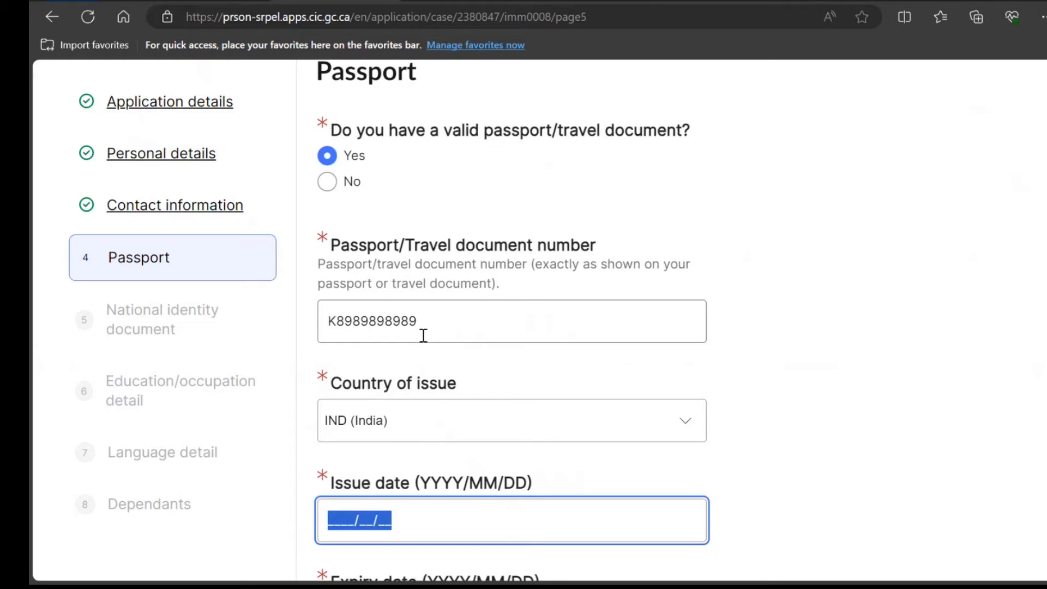
text(2022/)
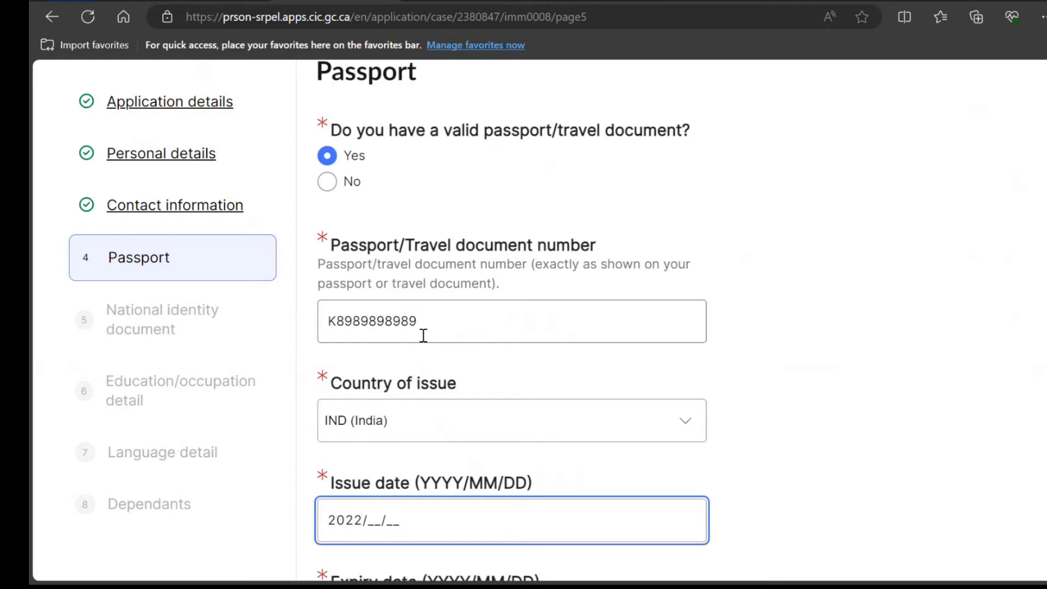
text(10/10)
scroll(423, 335, down, 4)
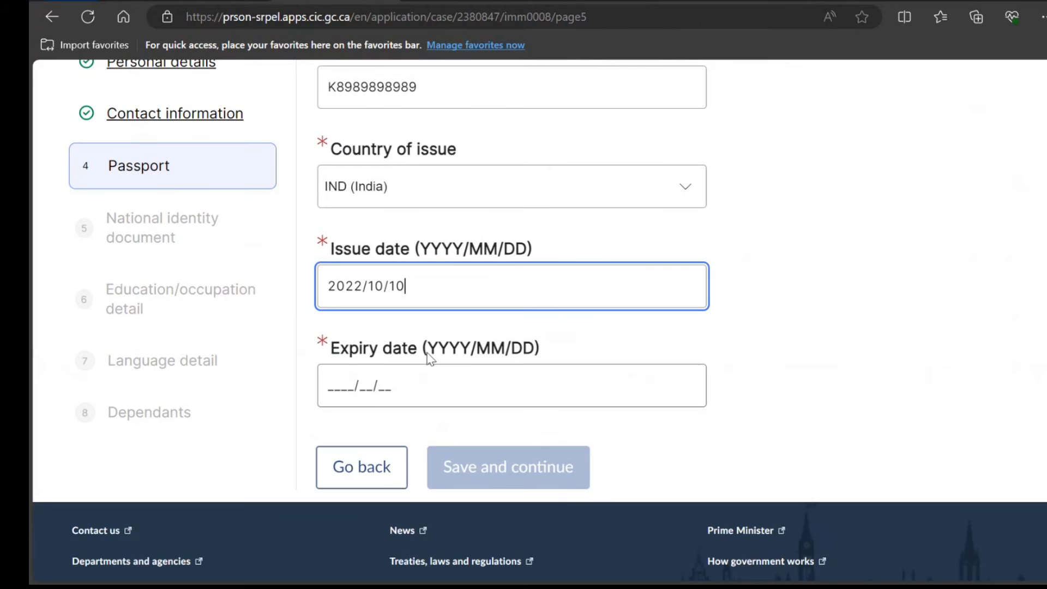
click(329, 384)
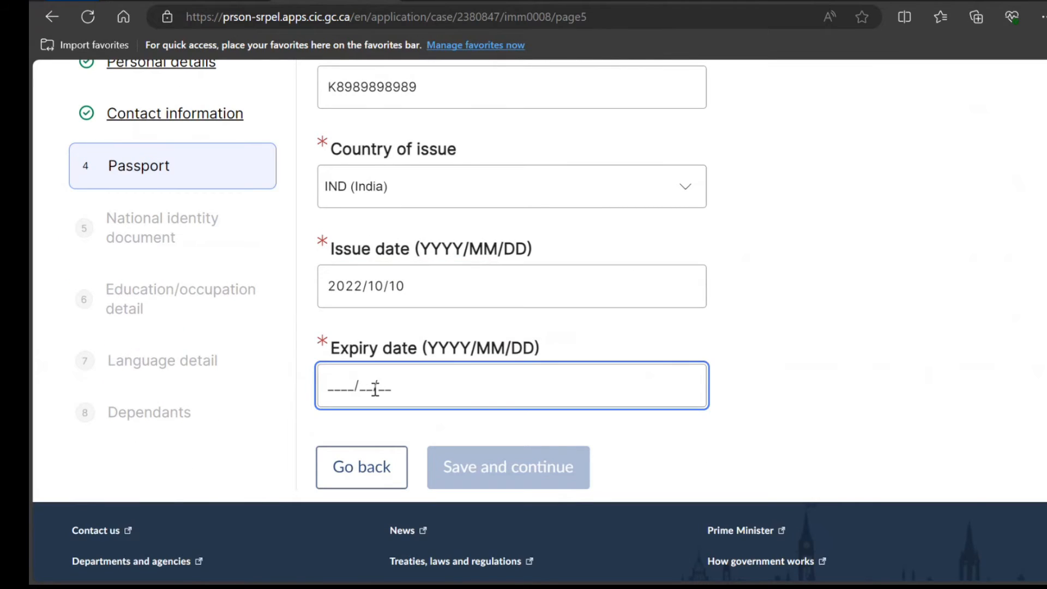
text(2032/10/09)
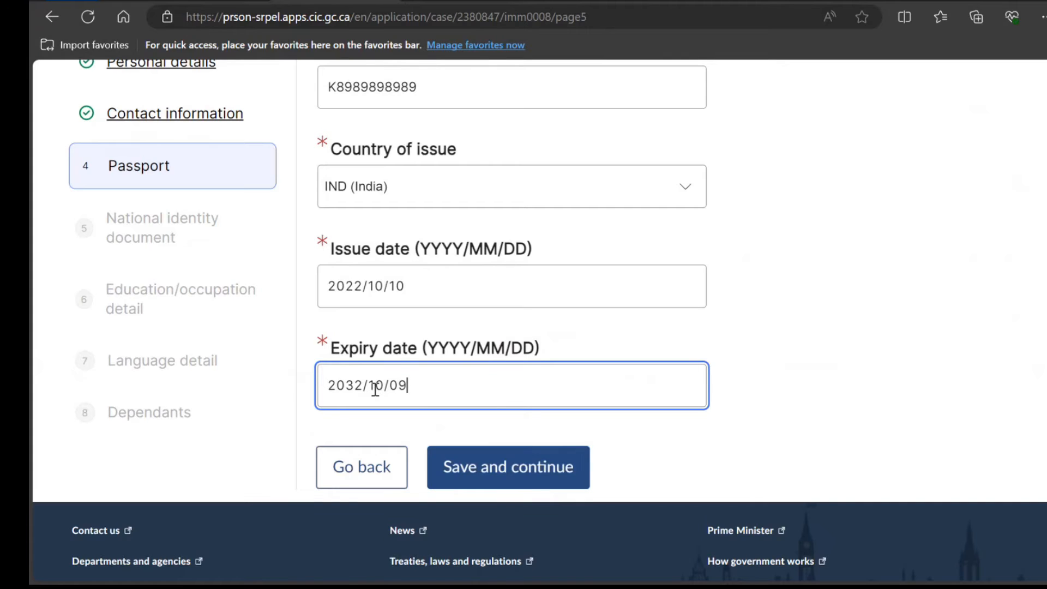
click(505, 483)
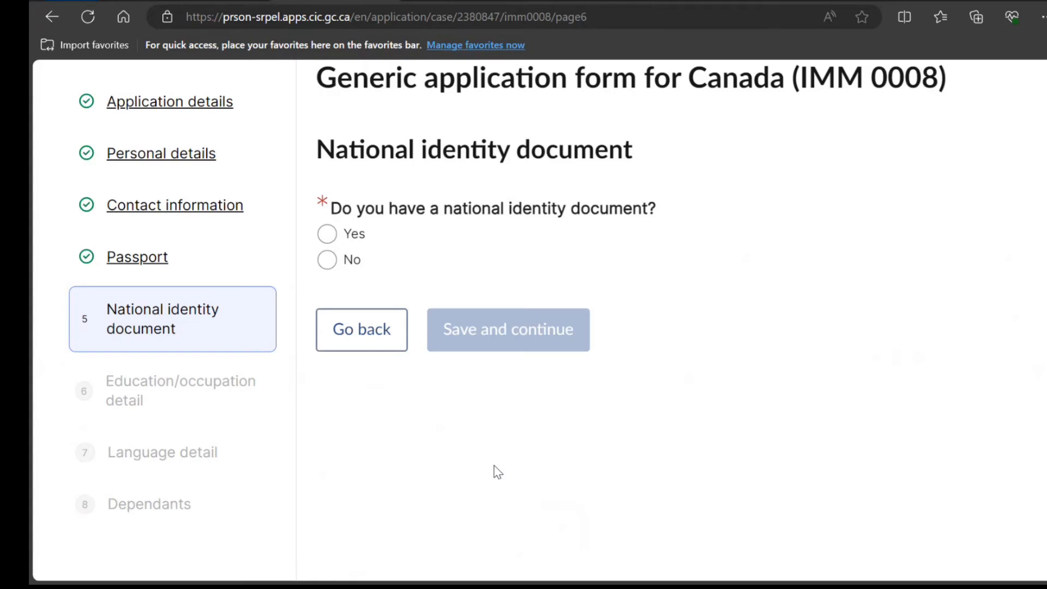
Answer No to having a national identity document and save the page
click(324, 239)
scroll(320, 234, down, 7)
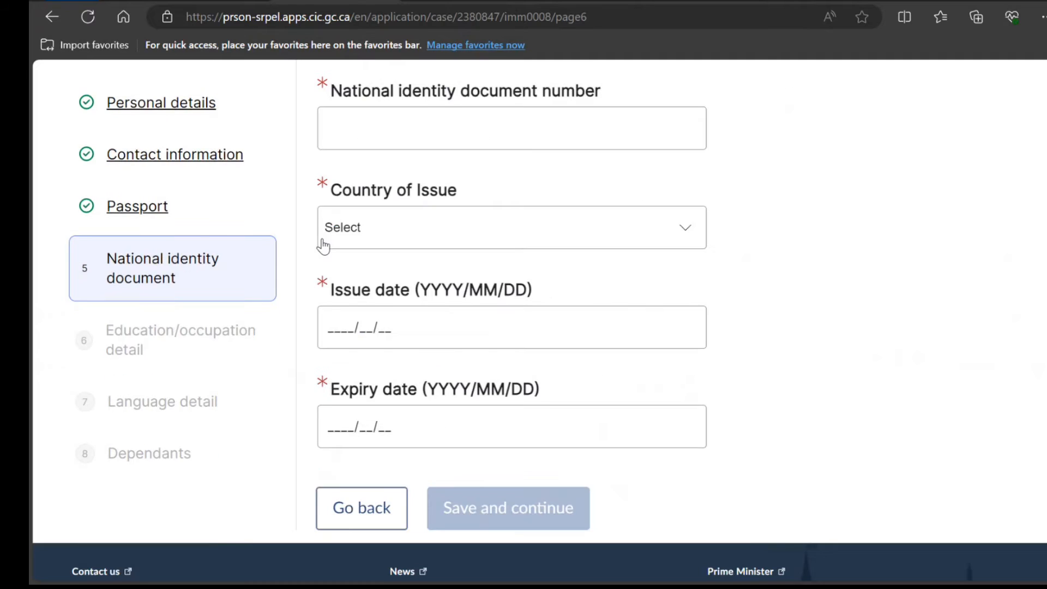
scroll(322, 236, up, 5)
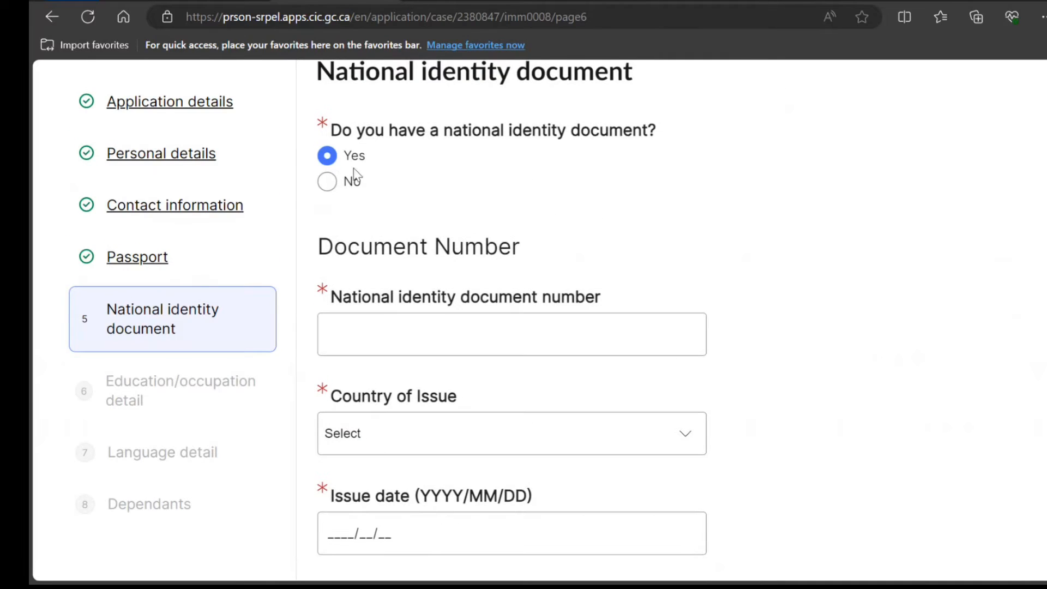
click(327, 177)
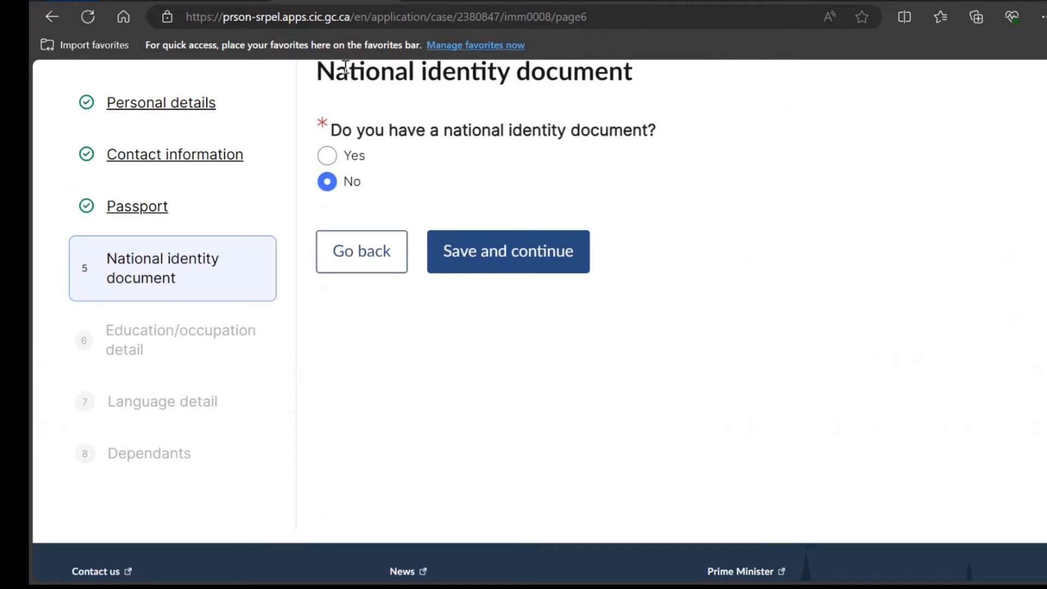
click(483, 264)
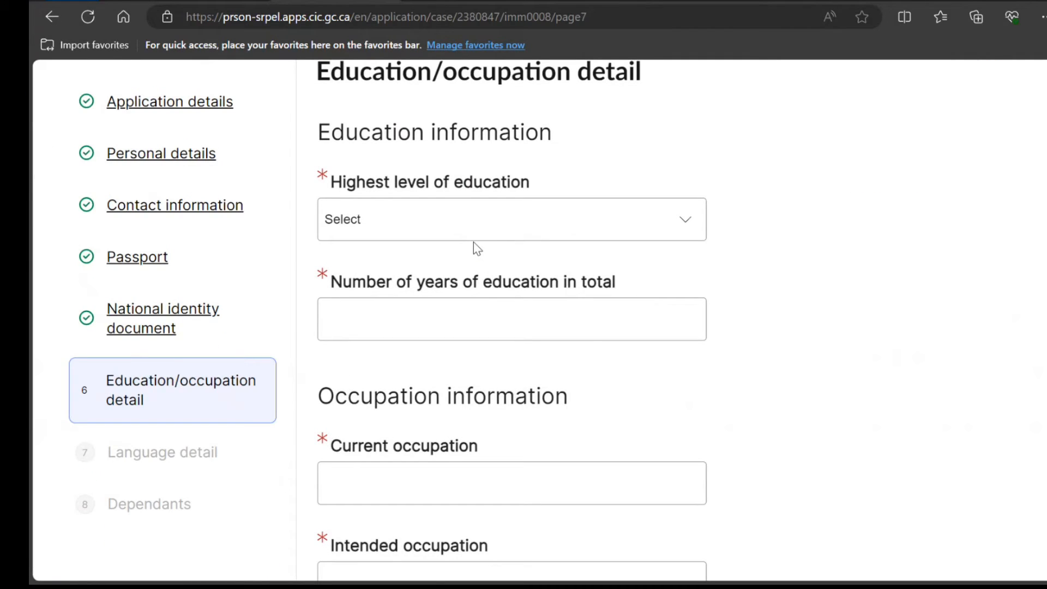
Enter Bachelor's Degree, 15 years of education, and Plumber as current and intended occupation, then save
click(486, 227)
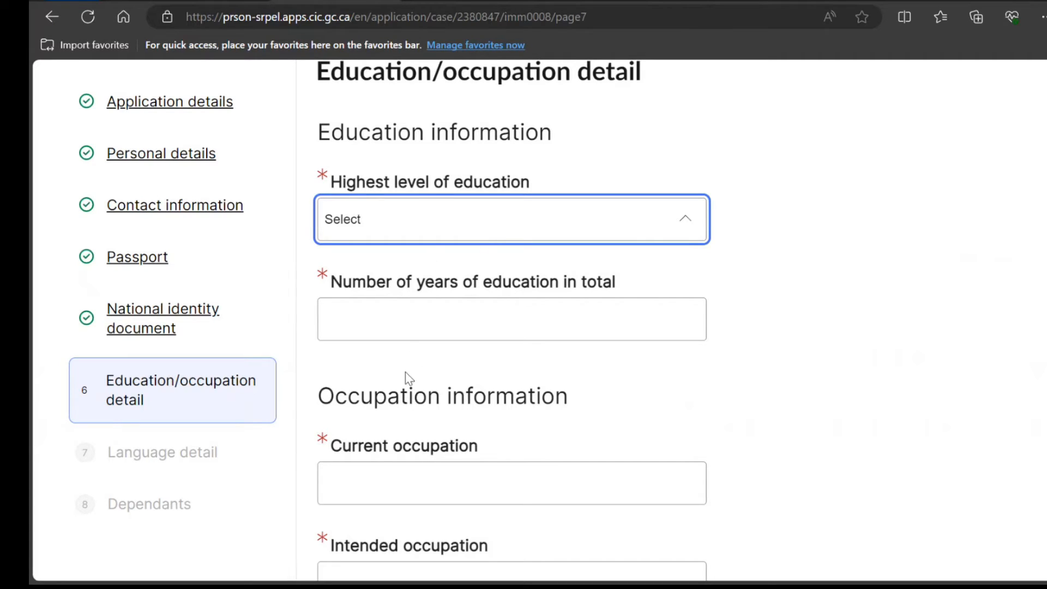
click(406, 349)
click(413, 312)
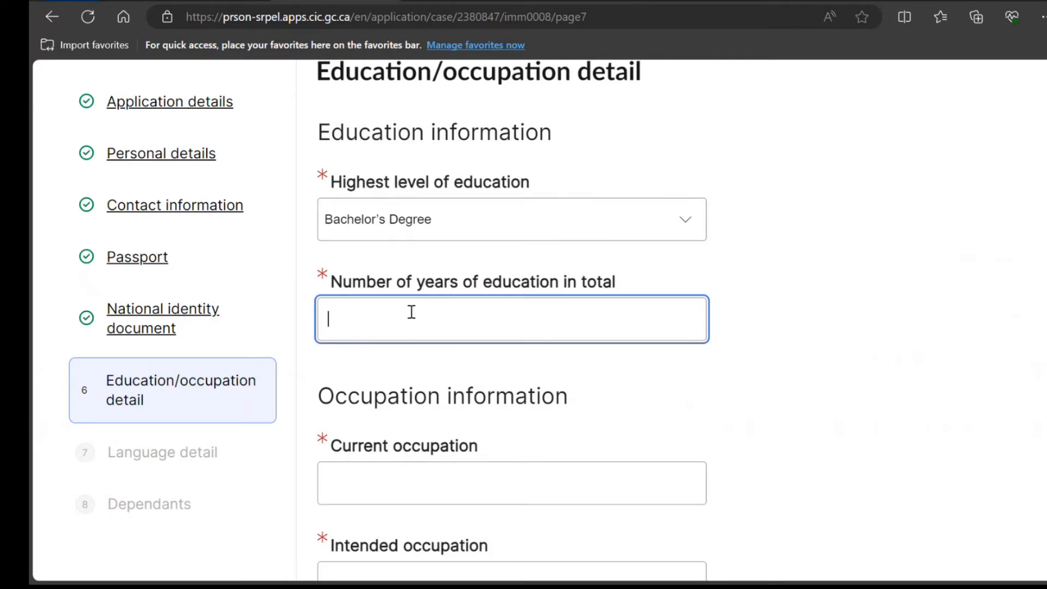
text(15)
key(Tab)
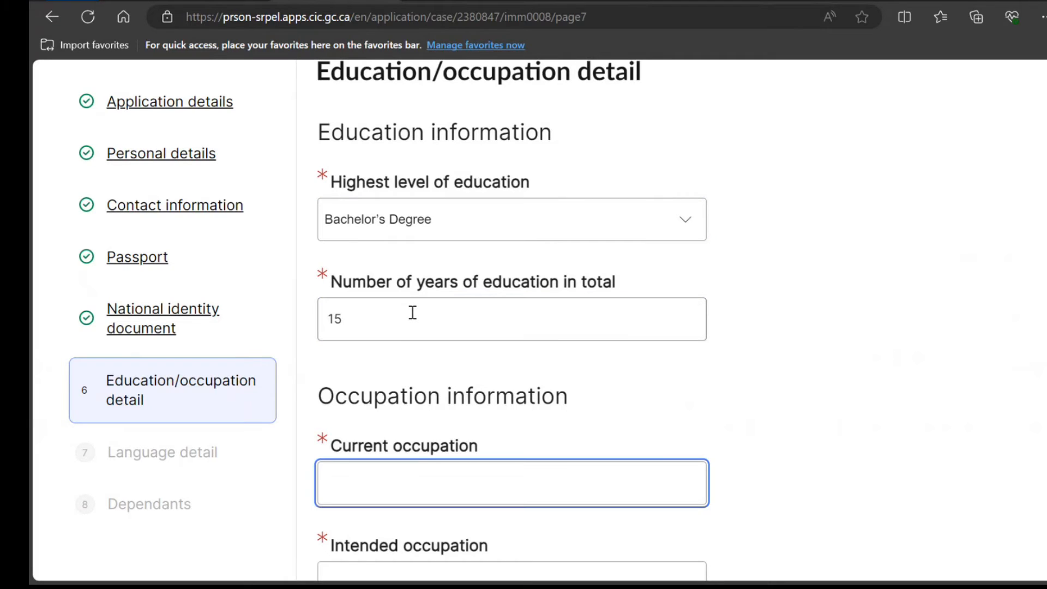
text(Plumber)
scroll(406, 376, down, 5)
click(401, 353)
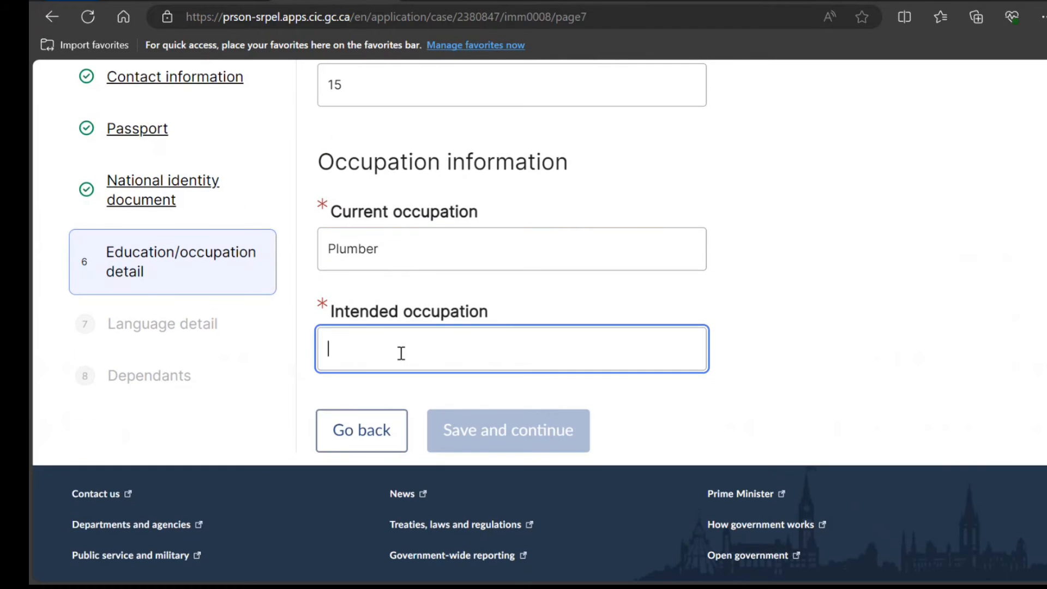
text(Plumber)
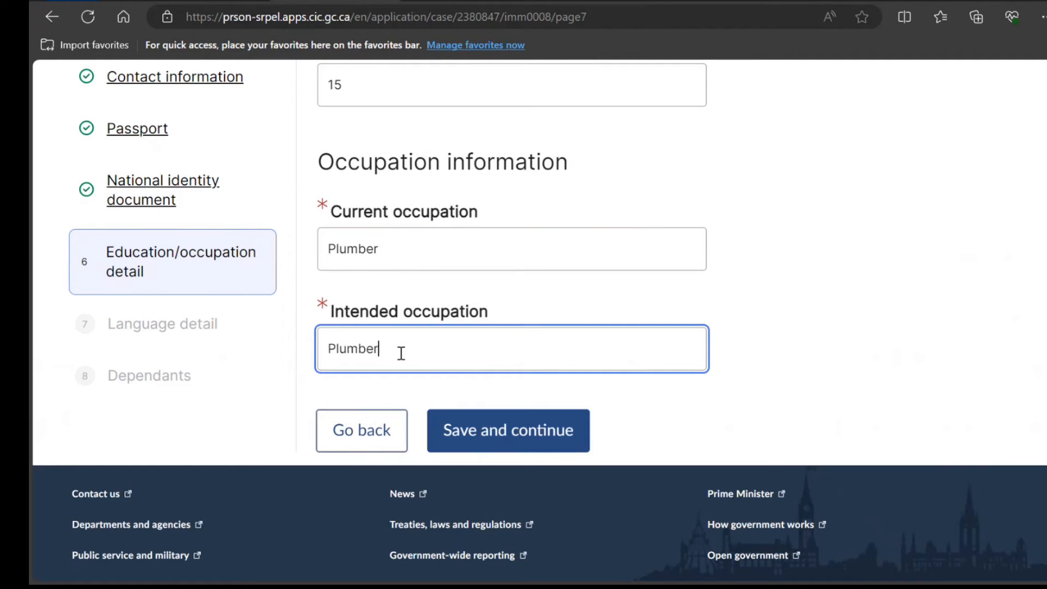
click(440, 429)
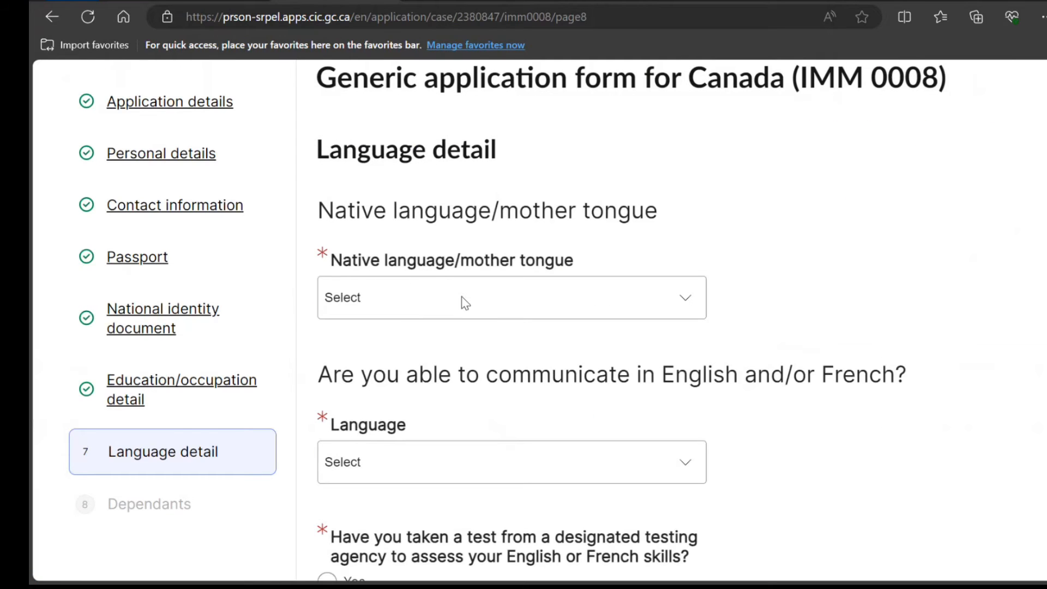
Set Hindi as native language and ability in both English and French
click(465, 303)
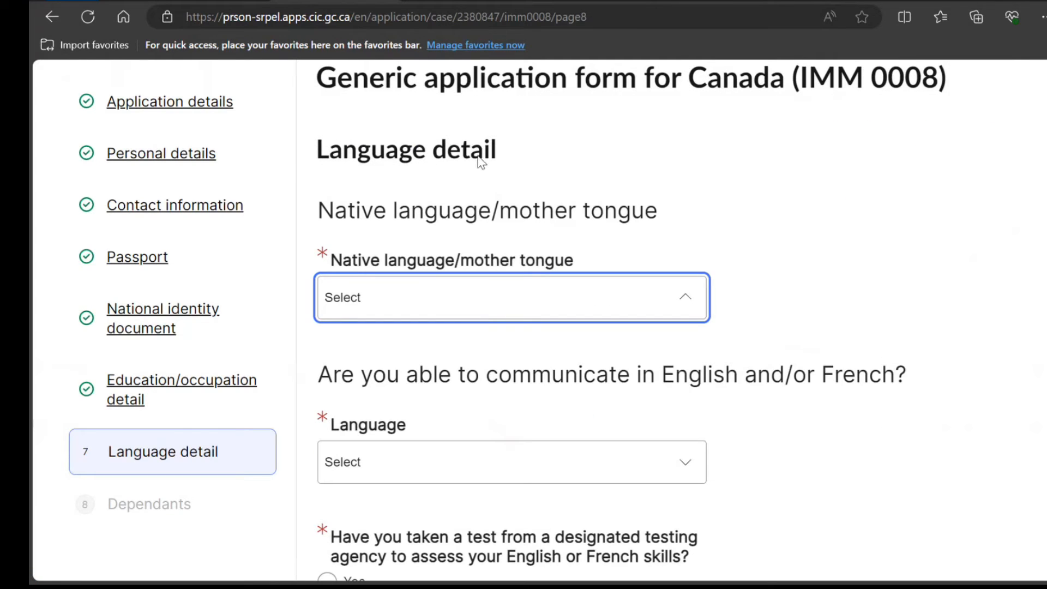
key(h)
key(h)
key(h)
click(472, 300)
scroll(586, 415, down, 4)
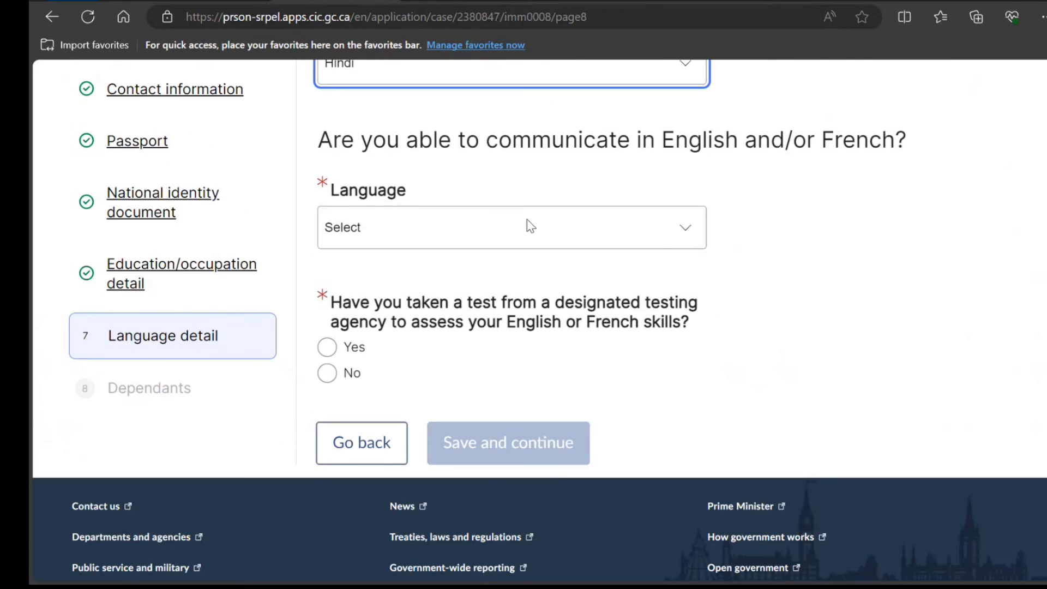
click(655, 231)
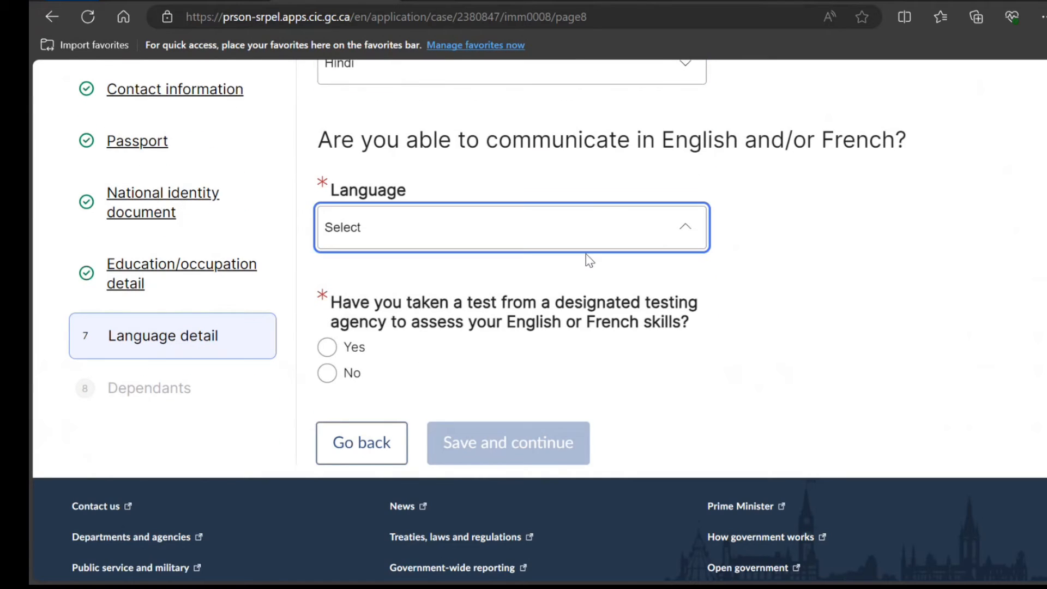
click(534, 287)
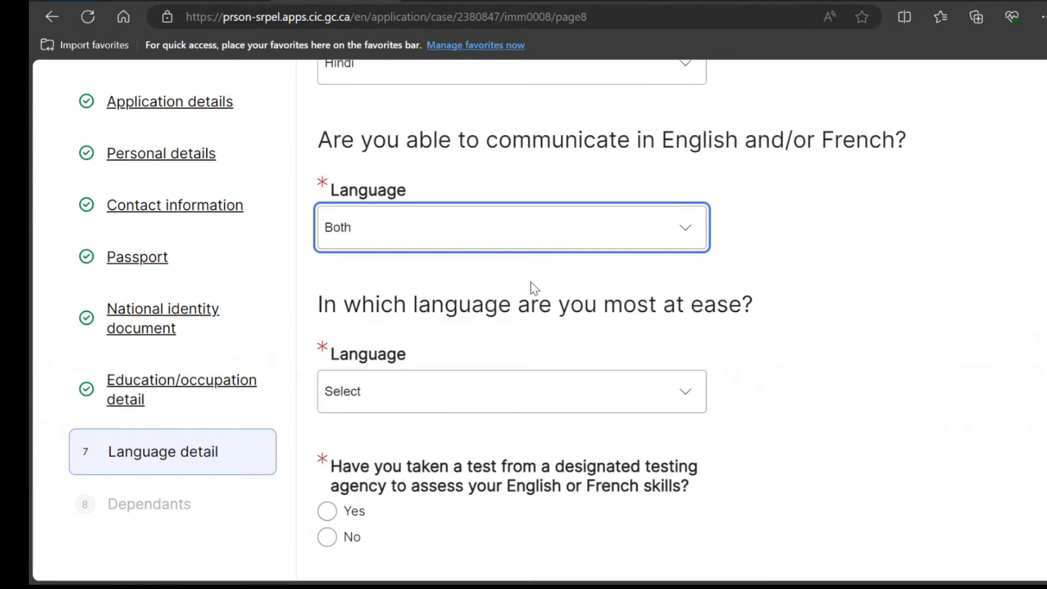
Choose French as most at ease, confirm a language test was taken, and save
click(409, 390)
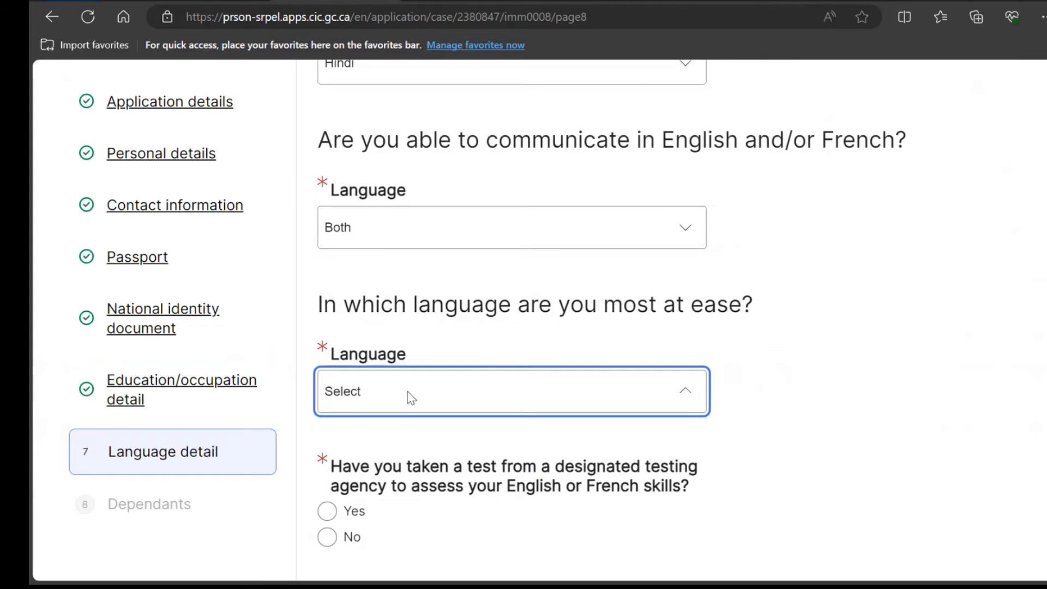
click(486, 388)
scroll(483, 344, down, 3)
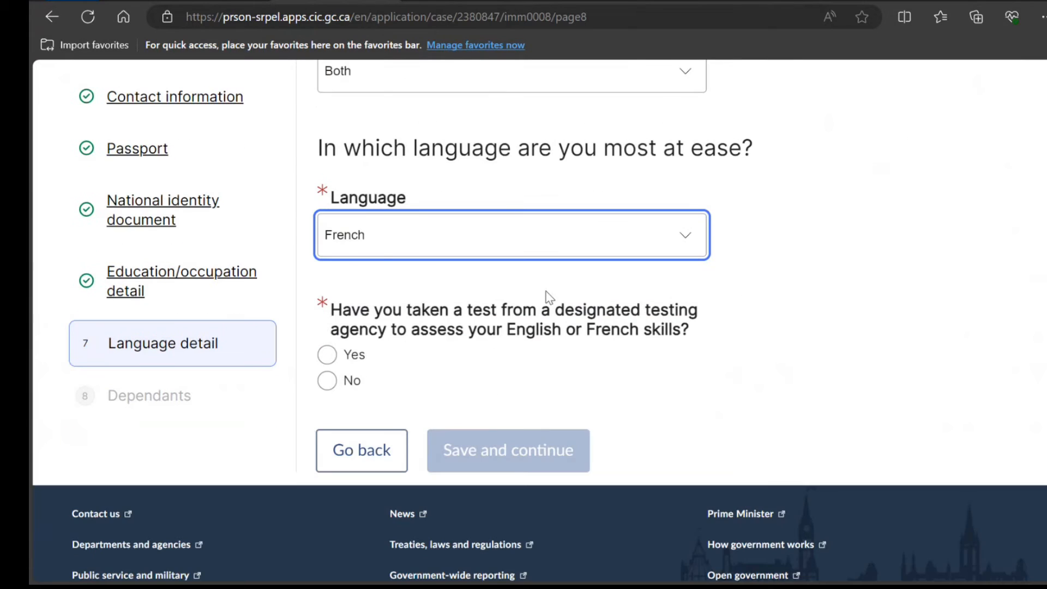
click(327, 355)
scroll(393, 360, down, 3)
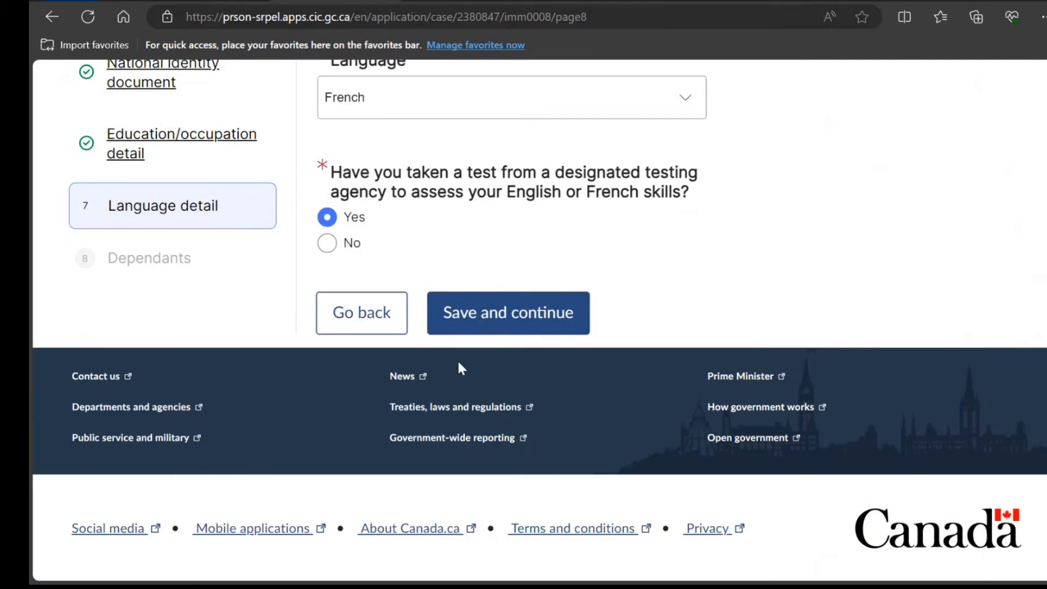
click(542, 311)
Mark IMM 0008 complete, return to the application, and dismiss the Success banner
scroll(528, 284, down, 6)
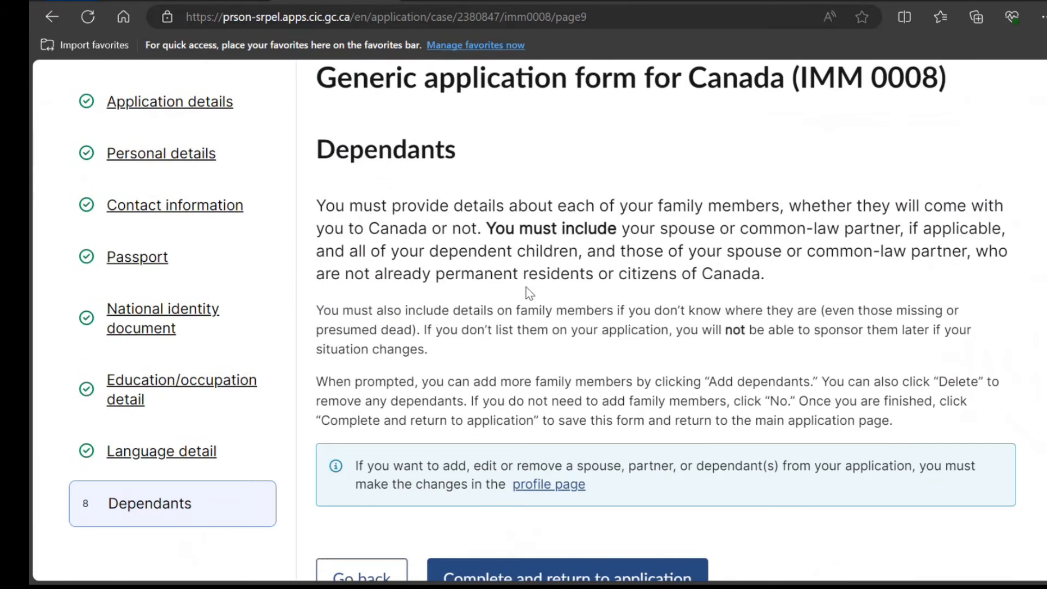
click(533, 353)
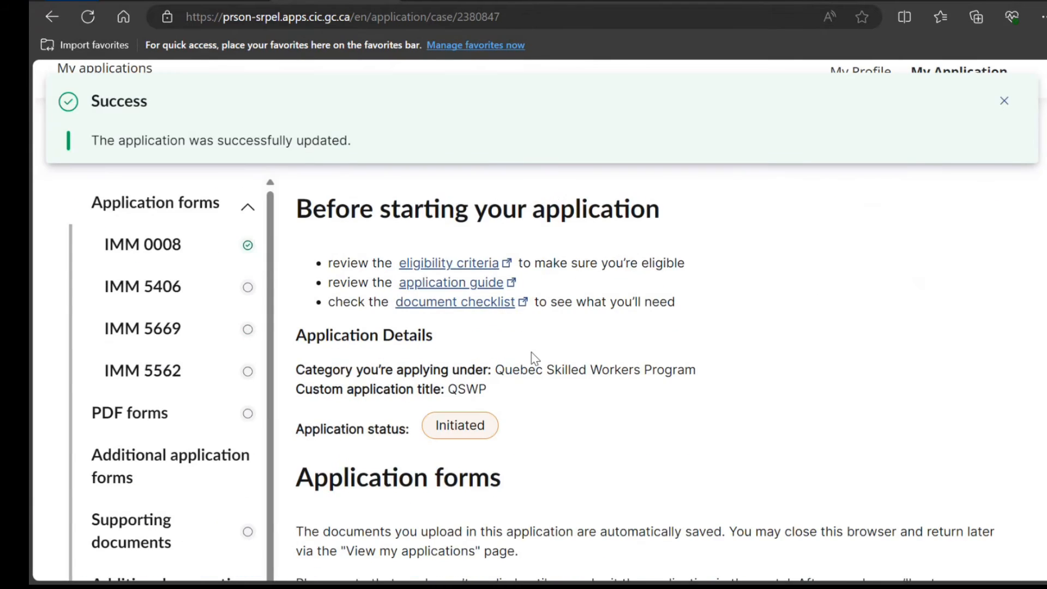
scroll(534, 357, down, 8)
scroll(535, 357, down, 5)
click(1006, 102)
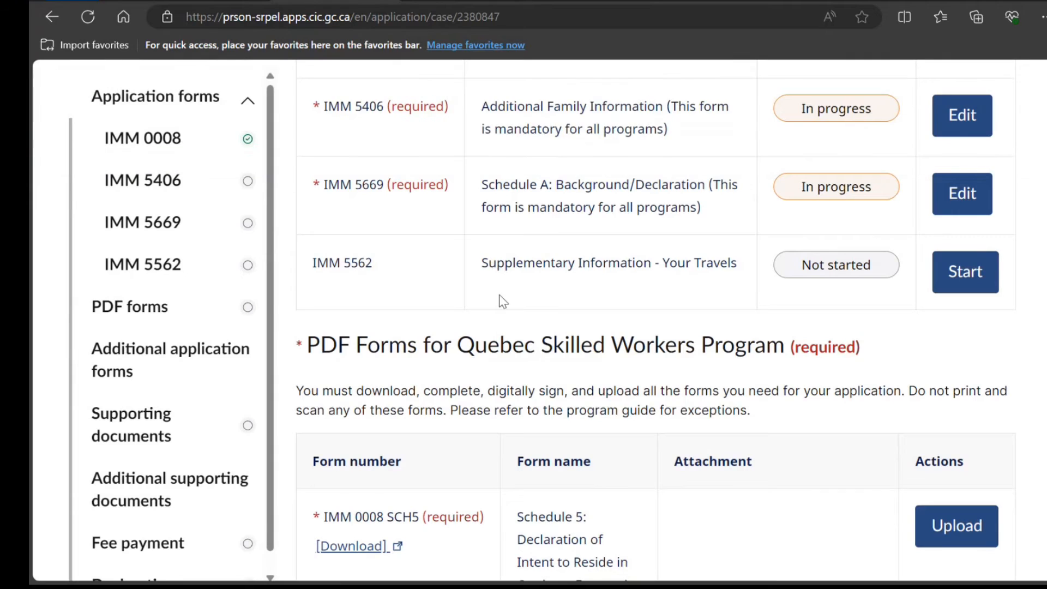
Add a Letter of explanation under Additional Supporting Documents by searching 'lett'
scroll(500, 296, down, 8)
scroll(499, 296, down, 15)
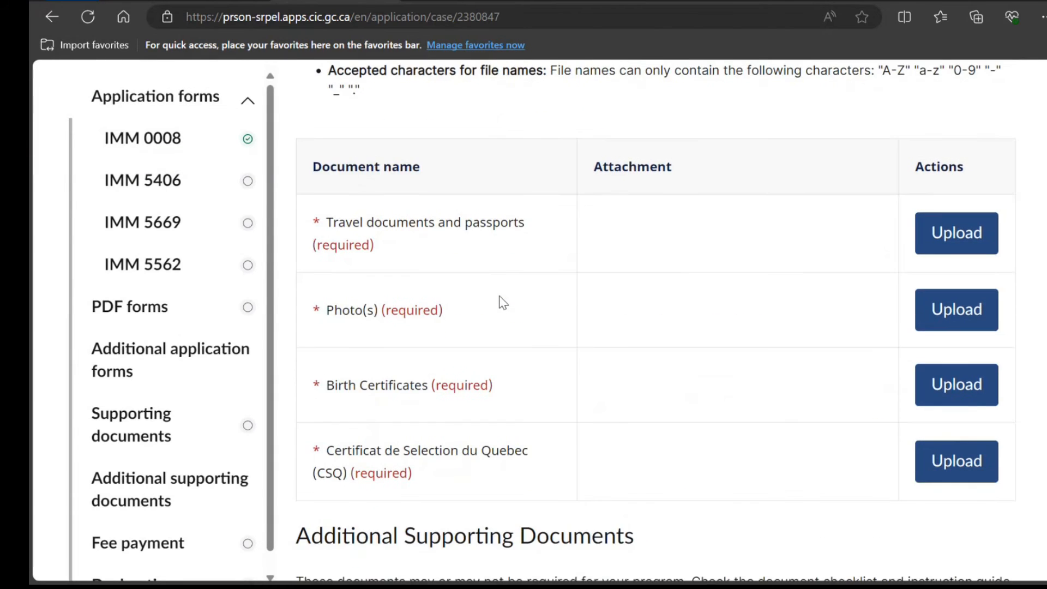
scroll(500, 296, down, 3)
click(463, 211)
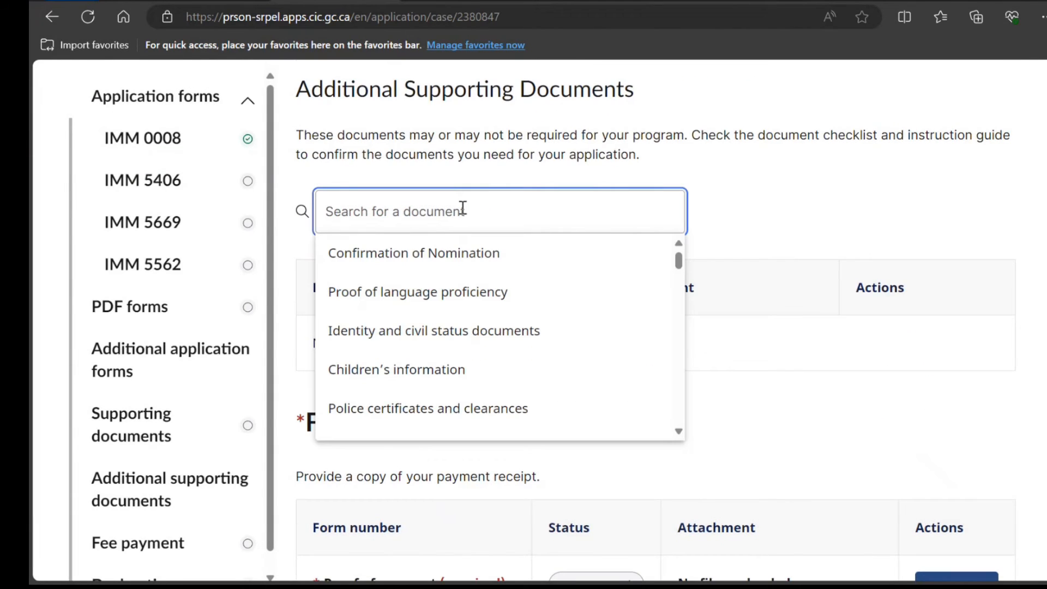
scroll(461, 264, down, 2)
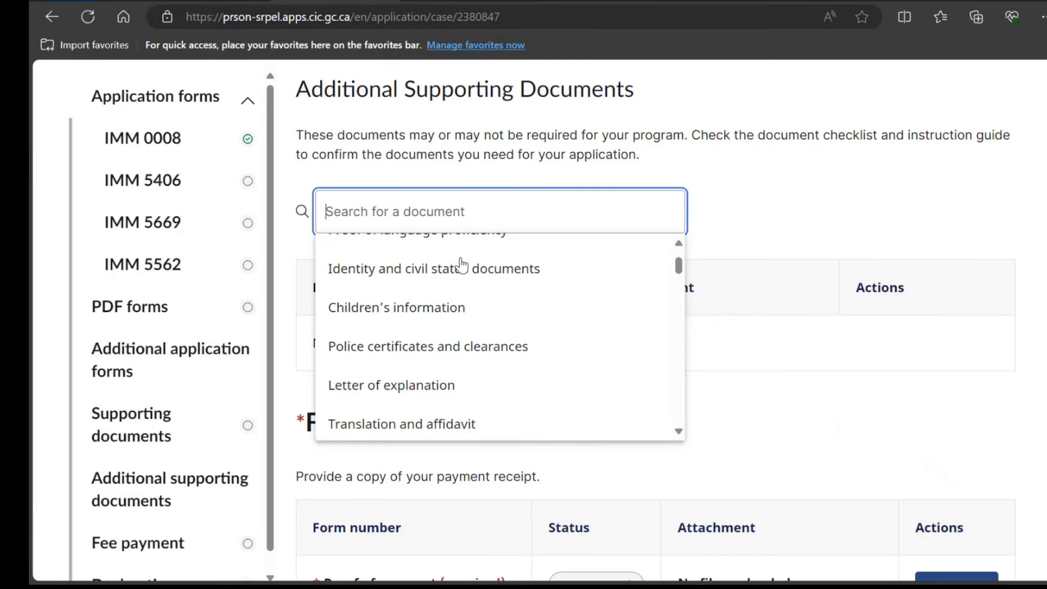
scroll(461, 264, down, 4)
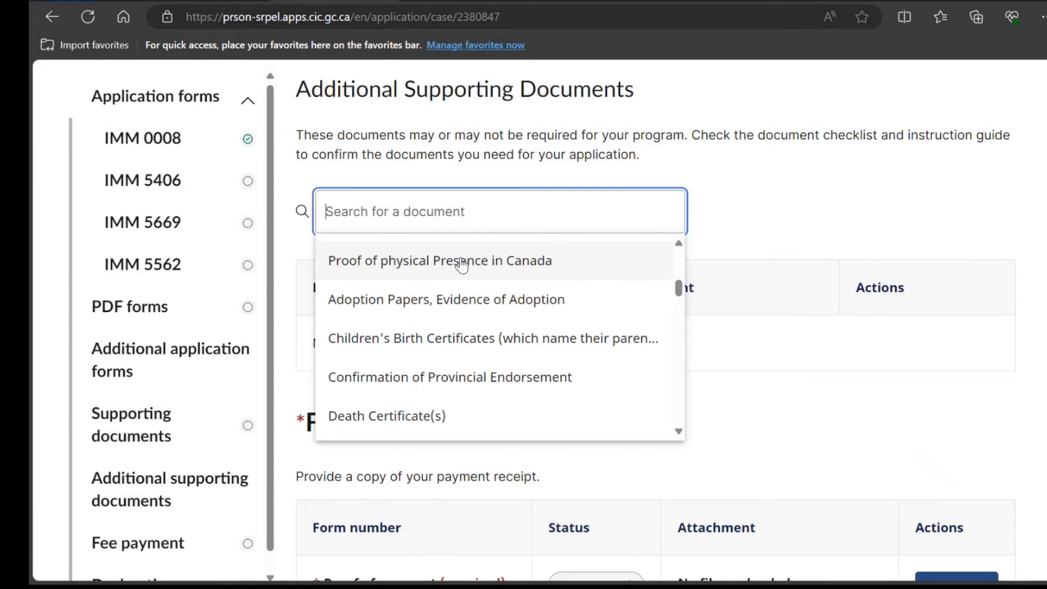
text(cl)
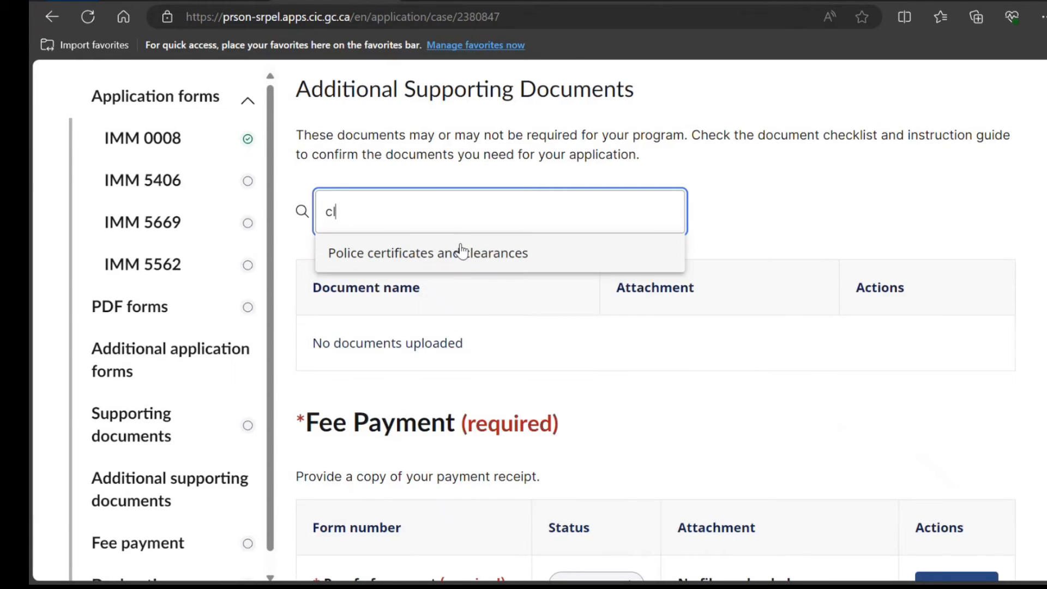
key(BackSpace)
key(BackSpace)
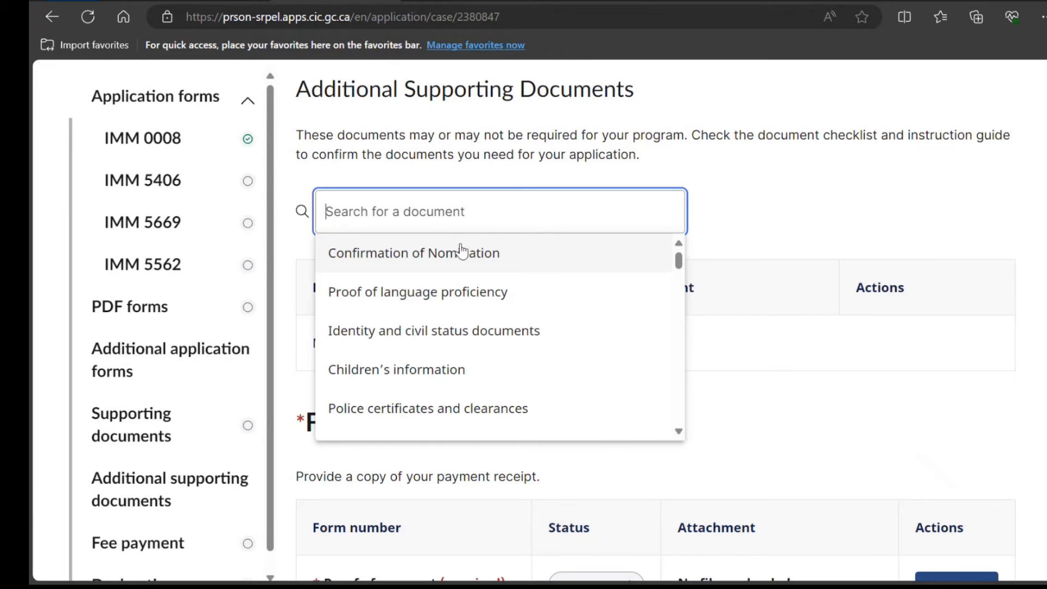
text(cl)
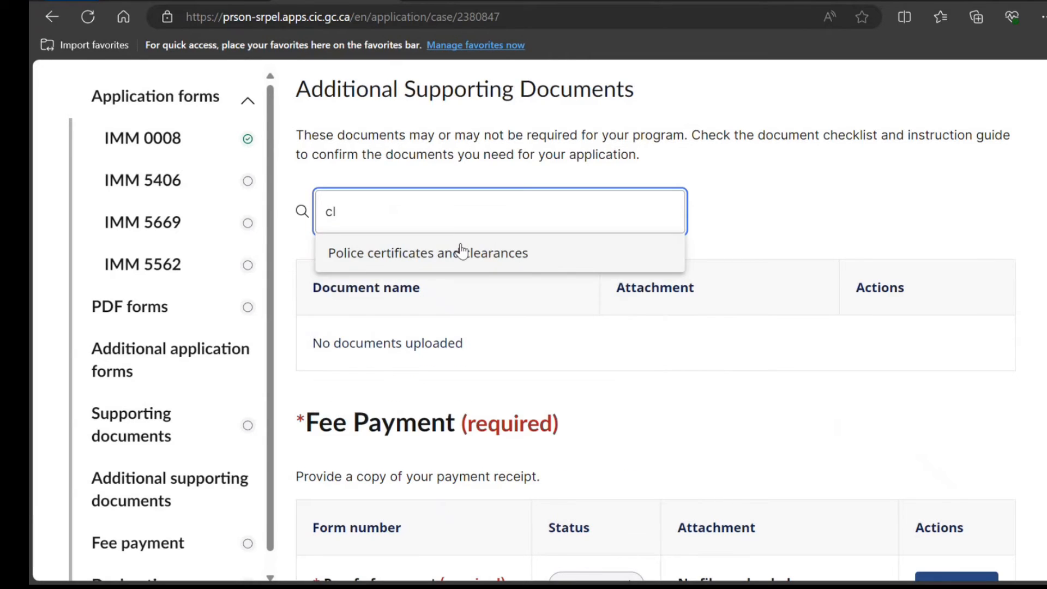
key(BackSpace)
key(BackSpace)
text(lett)
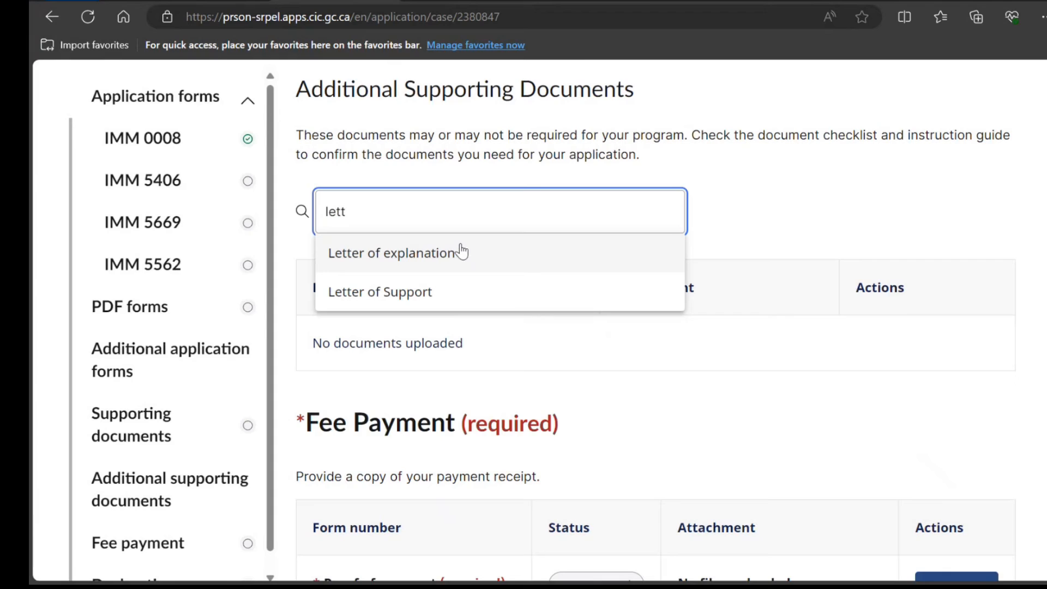
click(460, 252)
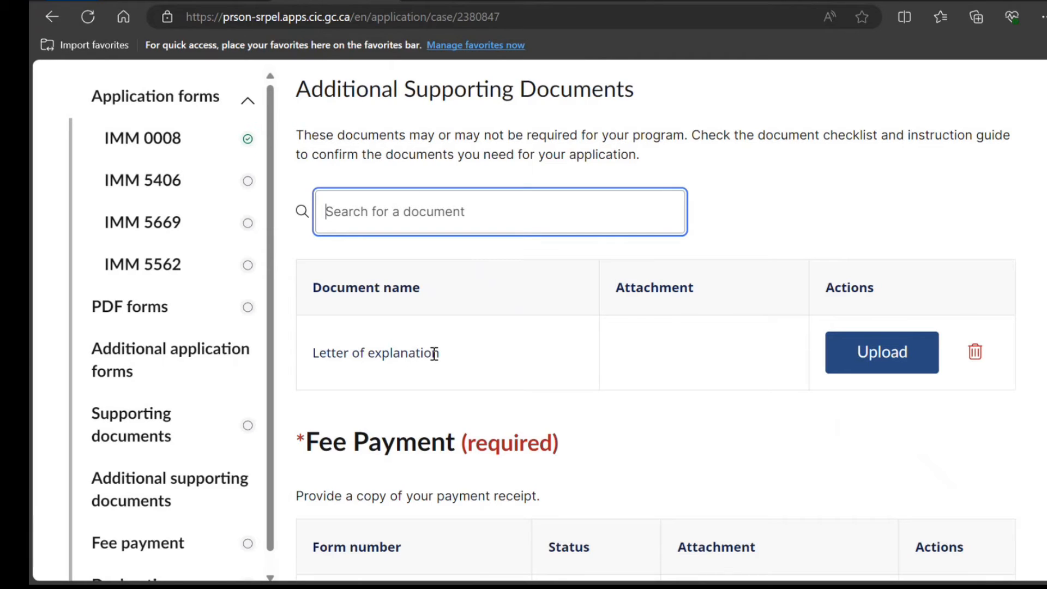
Scroll up to the forms table showing IMM 0008 Ready to submit and IMM 5406 In progress
scroll(446, 352, up, 15)
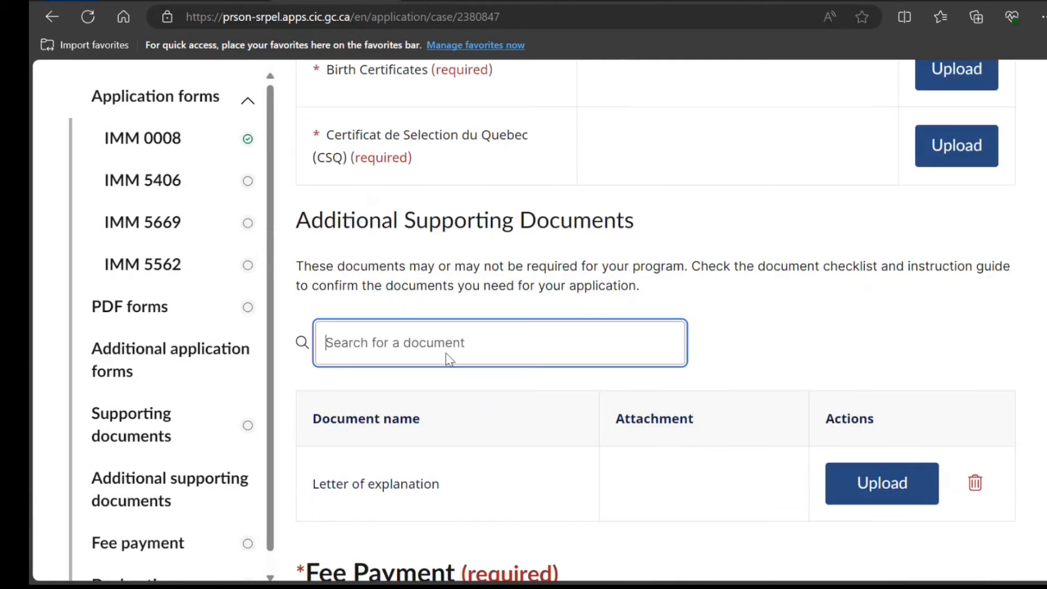
scroll(446, 352, up, 20)
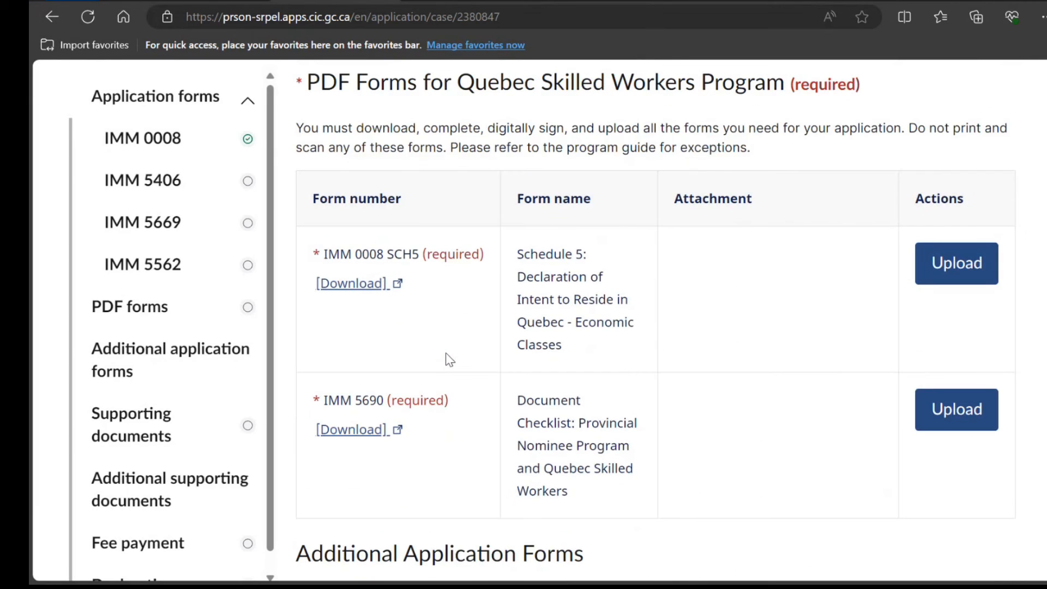
scroll(460, 327, down, 10)
scroll(764, 272, up, 3)
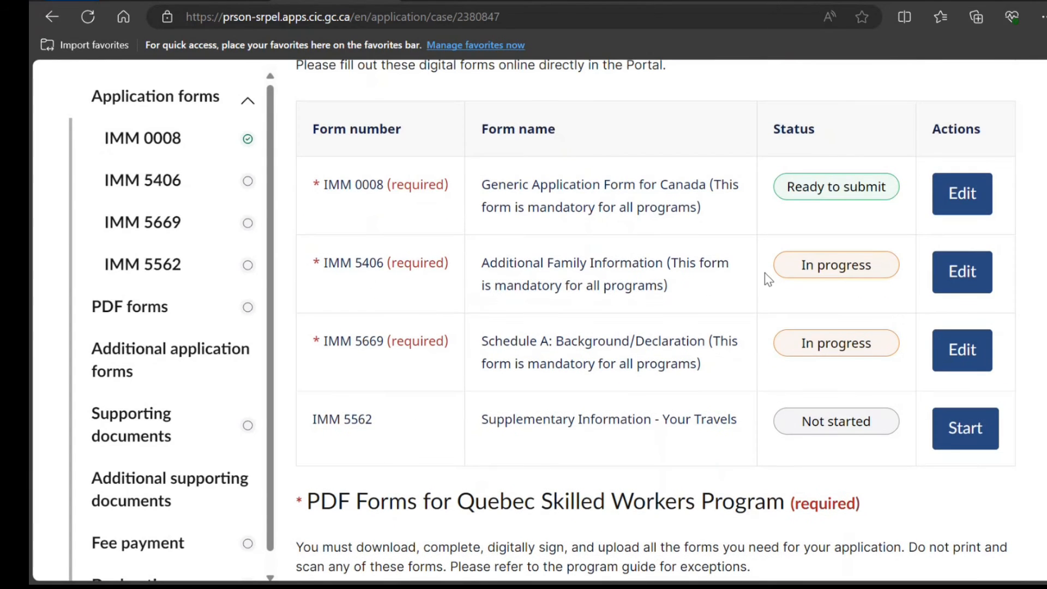
Open the IMM 5406 form and edit the principal applicant's family details in Section A
click(978, 271)
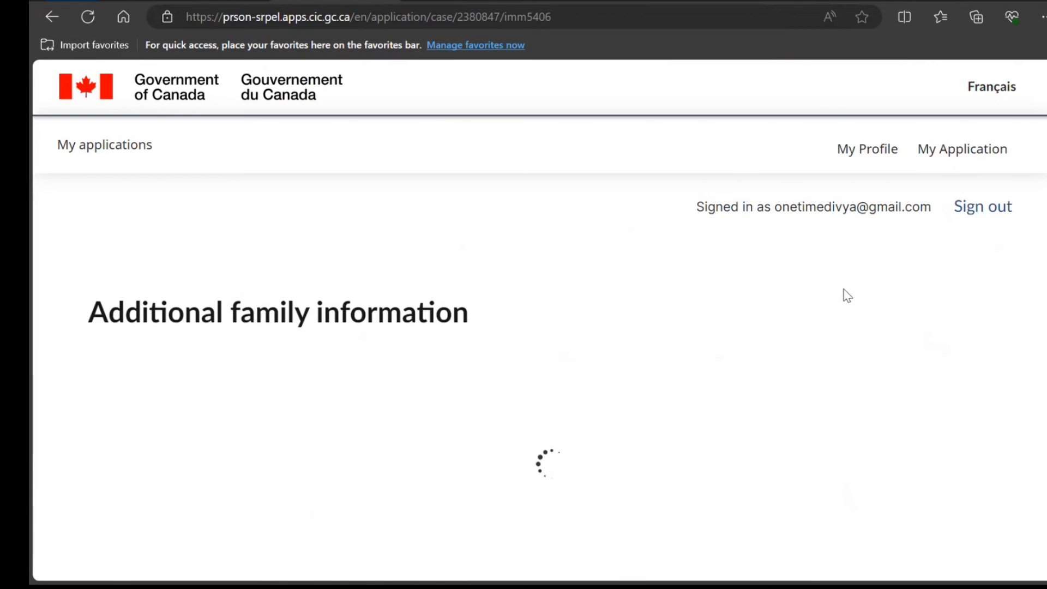
scroll(702, 297, down, 6)
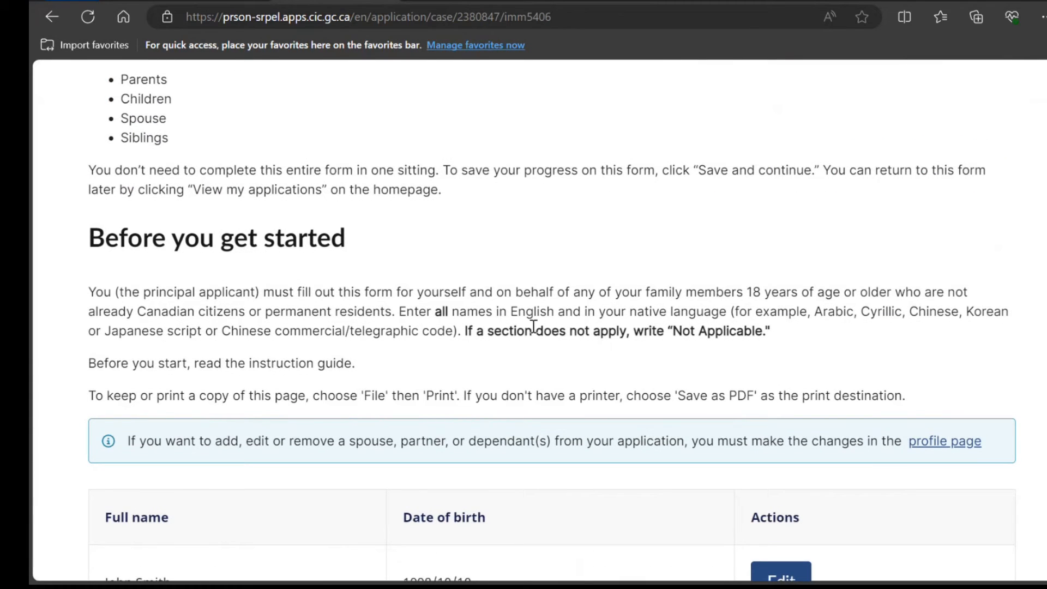
drag(533, 330, 559, 331)
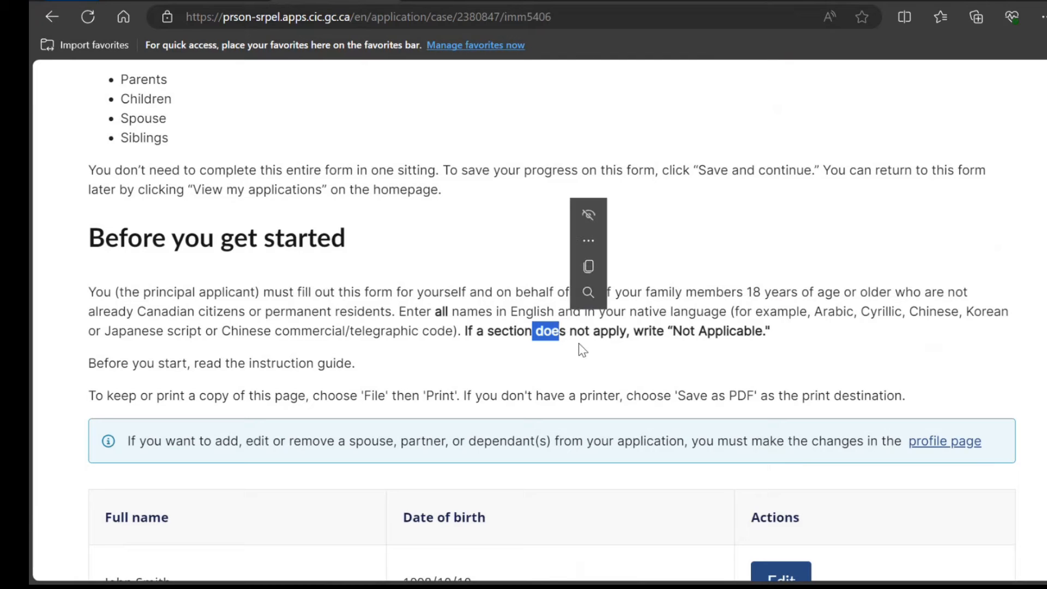
click(521, 347)
scroll(518, 344, down, 1)
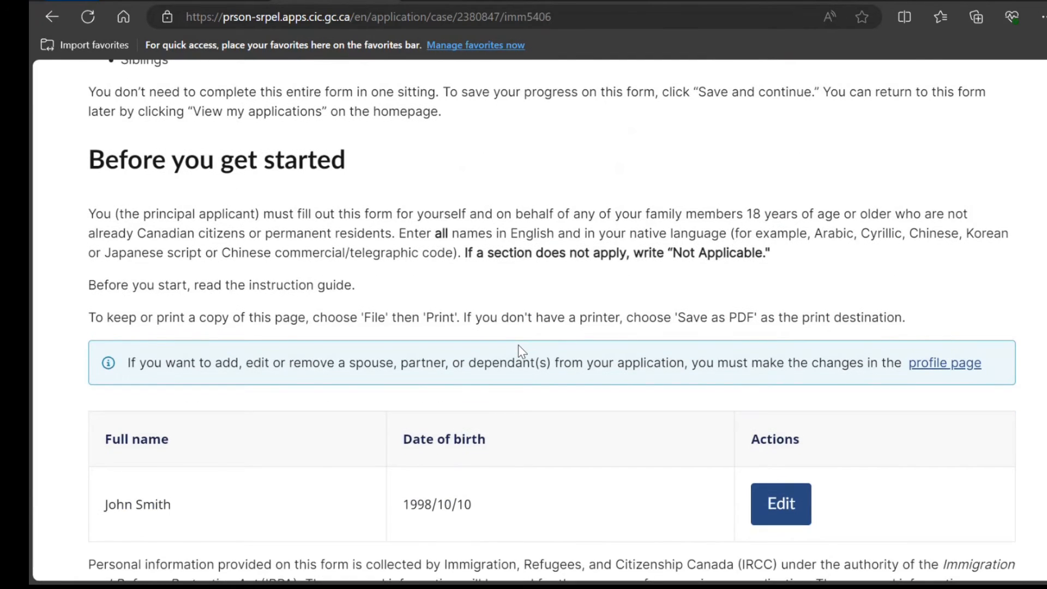
scroll(519, 349, down, 2)
click(783, 355)
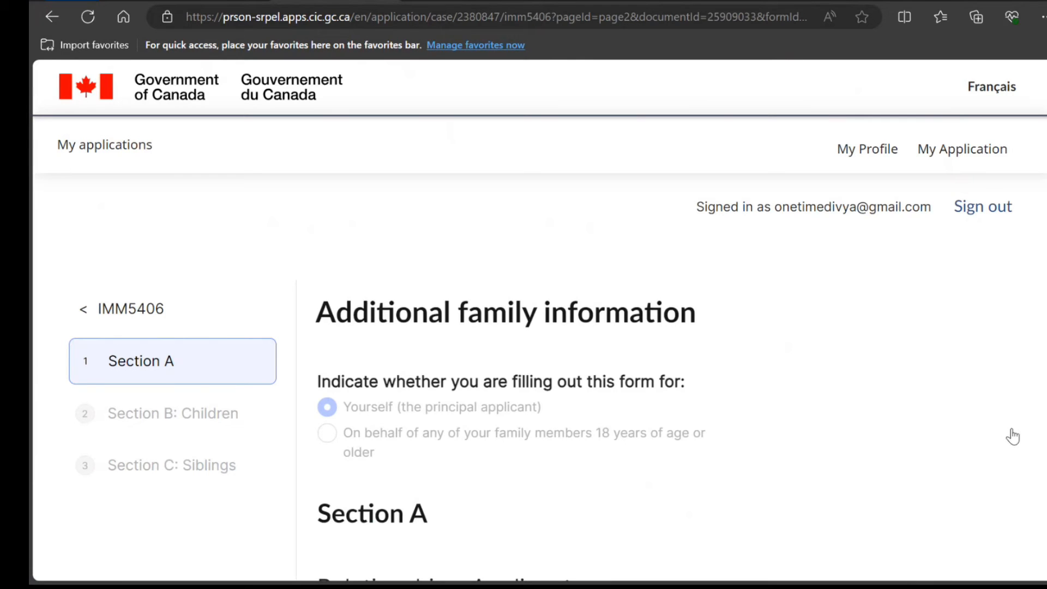
Set the applicant's country of birth to India and marital status to Single
scroll(728, 286, down, 6)
scroll(727, 286, up, 1)
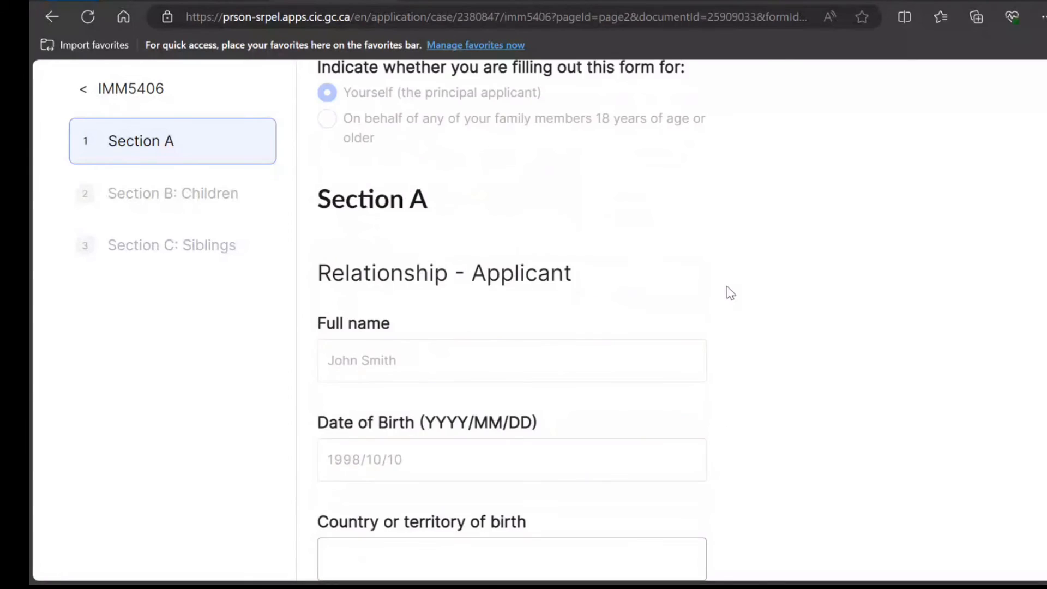
scroll(728, 286, down, 5)
click(673, 244)
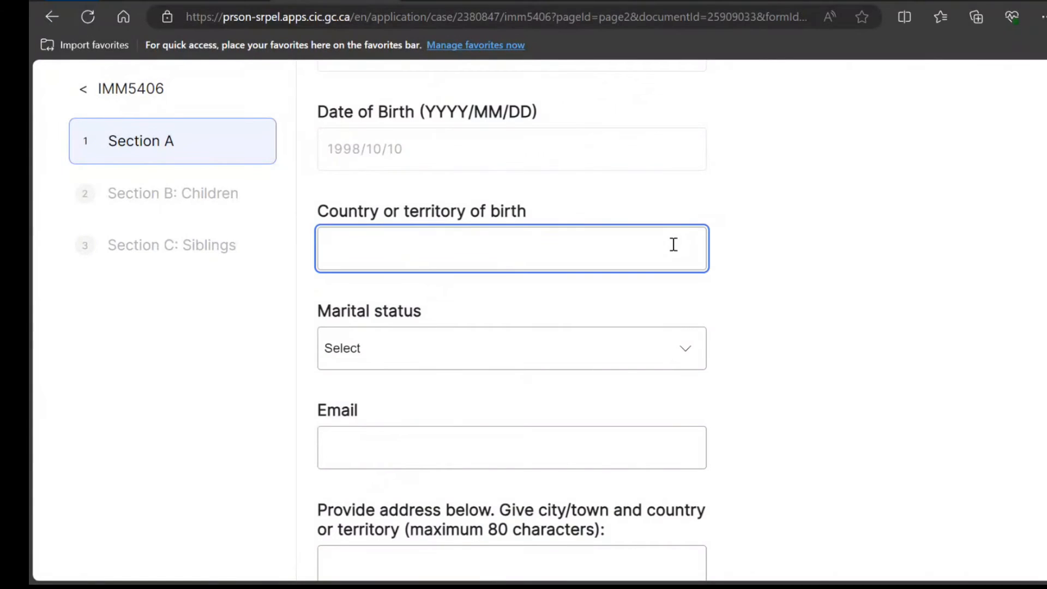
text(India)
click(658, 356)
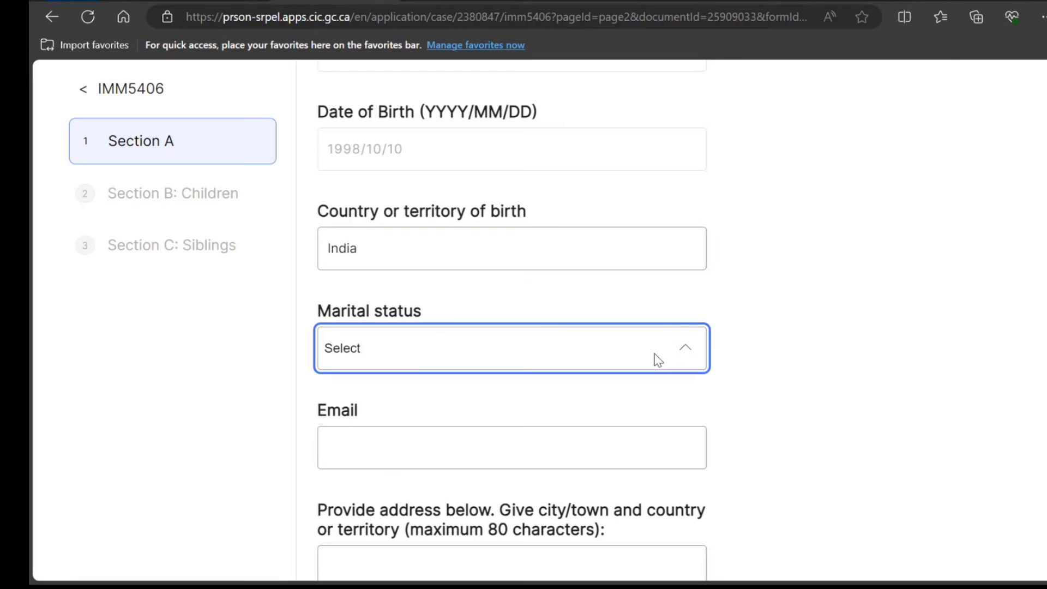
click(589, 488)
Fill in the applicant's email address and home address
click(575, 466)
text(bcbvcb)
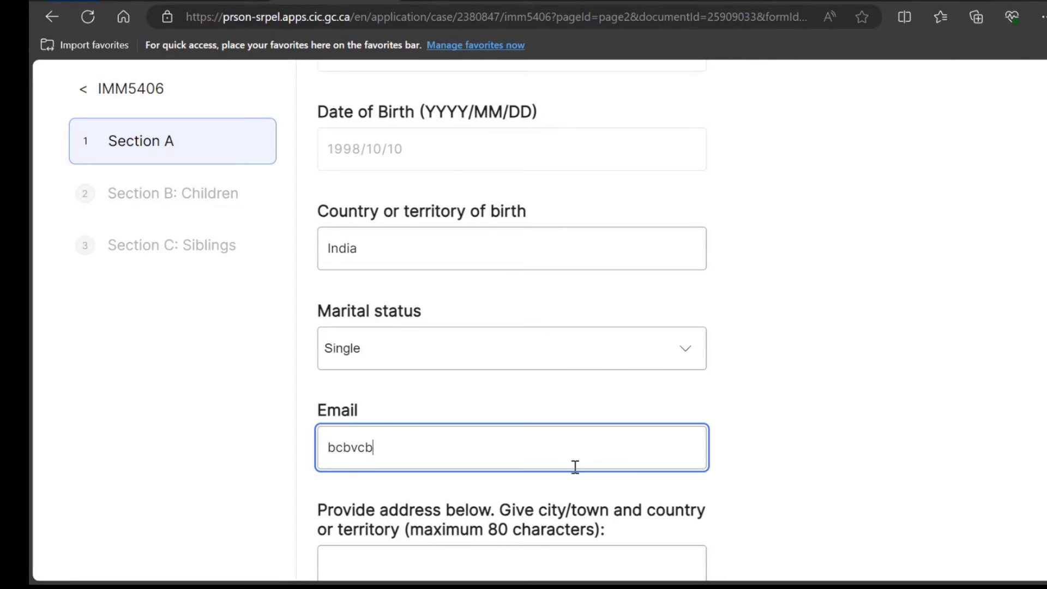
text(@scsdcdsc)
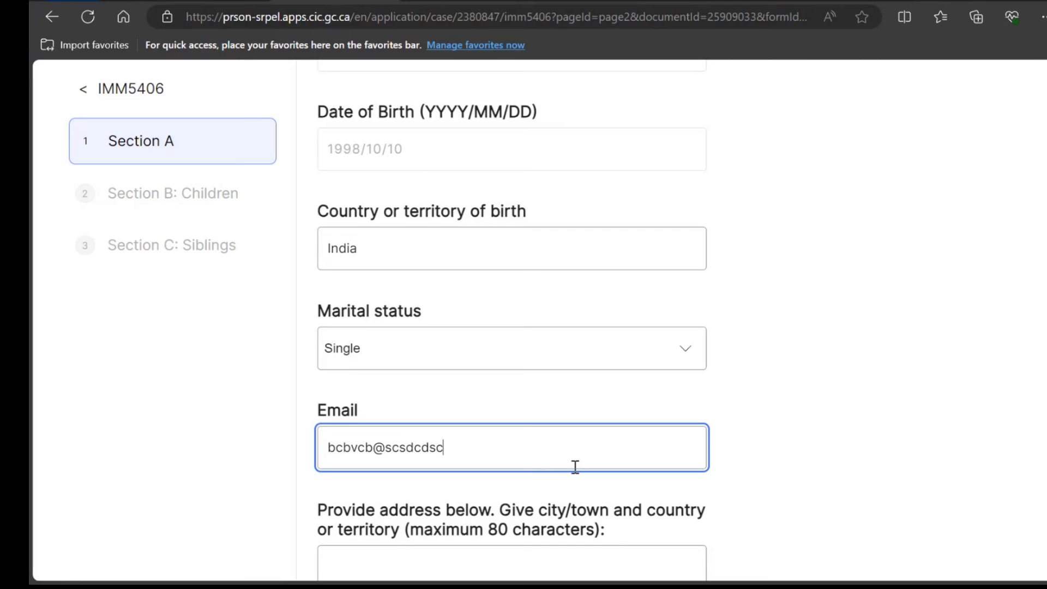
text(.vom)
scroll(575, 466, down, 4)
click(549, 430)
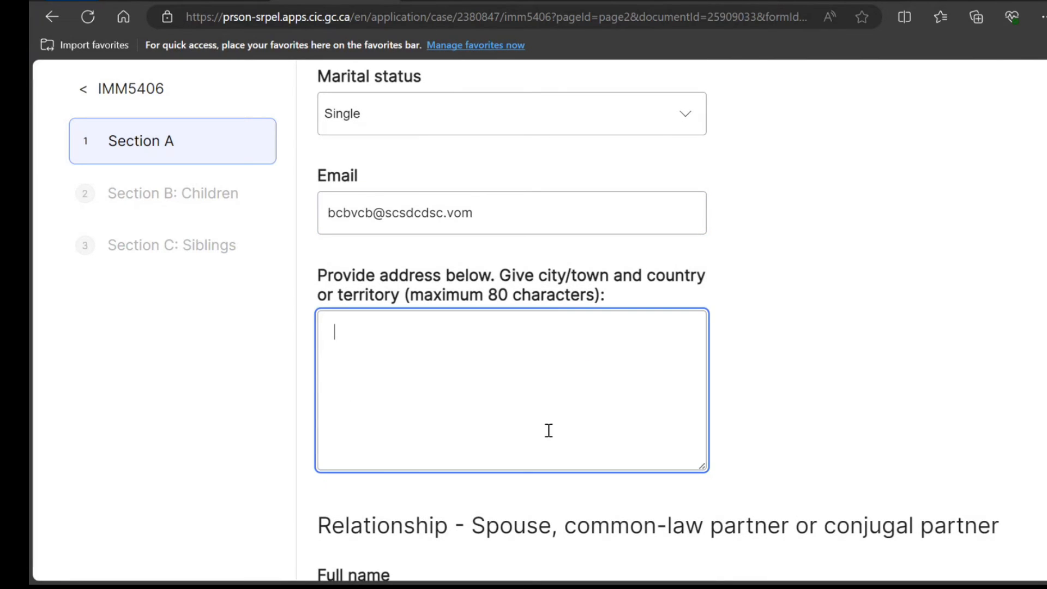
text(hgg d ddgs f)
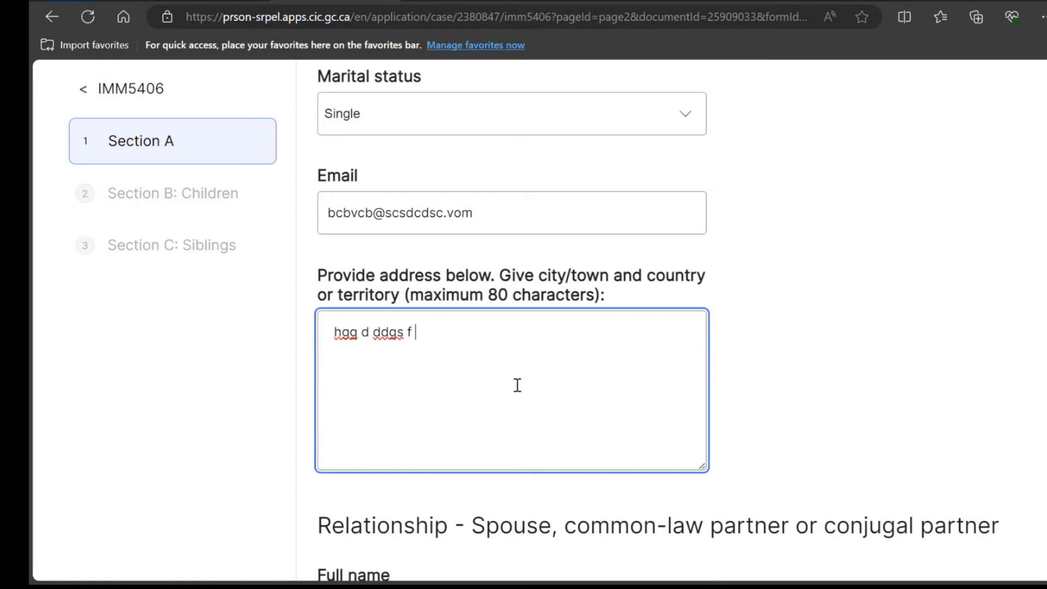
scroll(517, 386, down, 5)
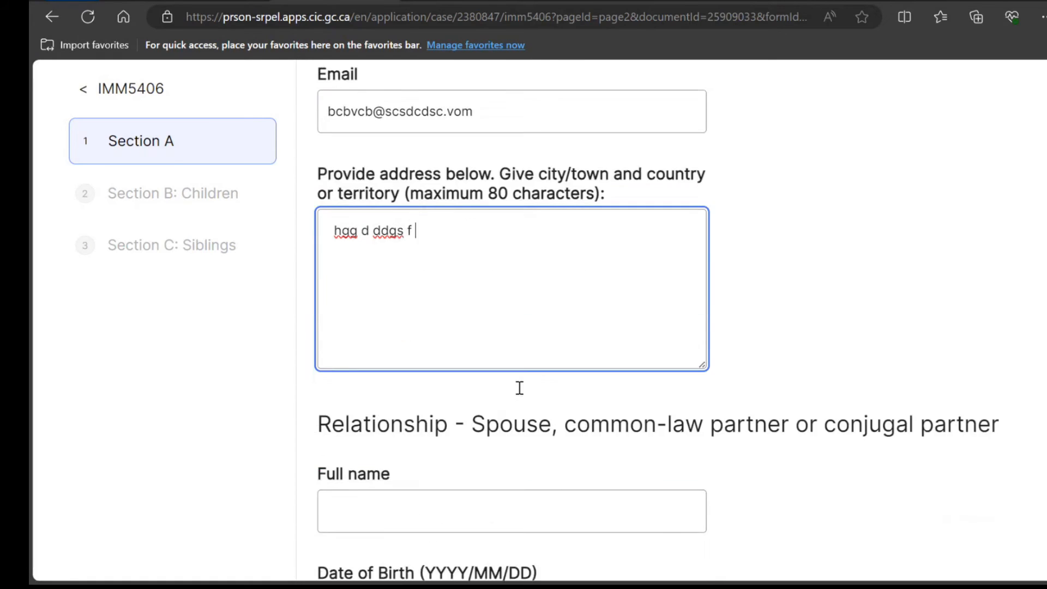
scroll(518, 387, up, 9)
scroll(519, 388, up, 10)
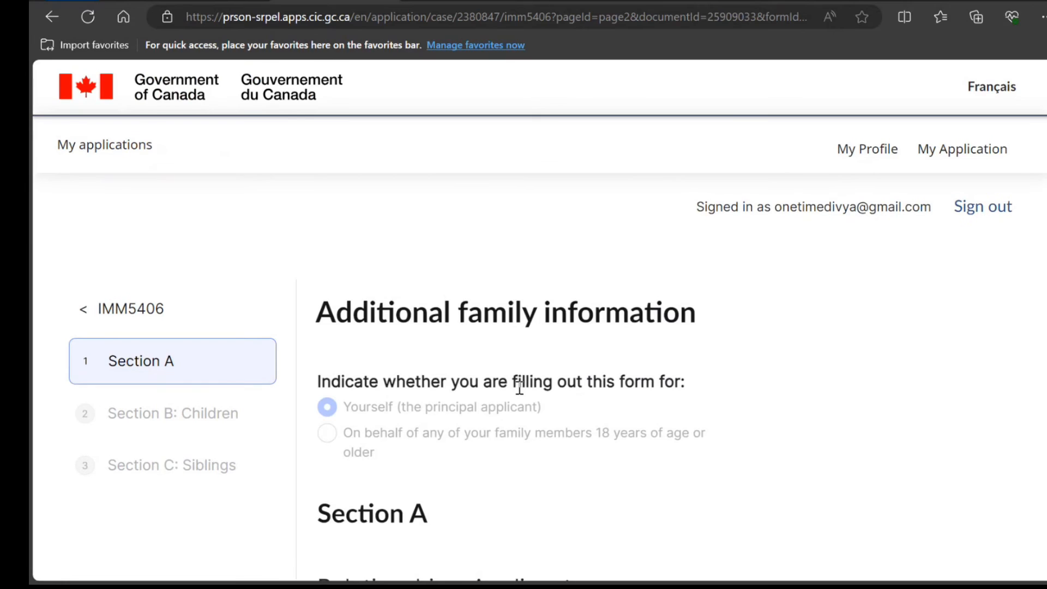
scroll(518, 388, down, 18)
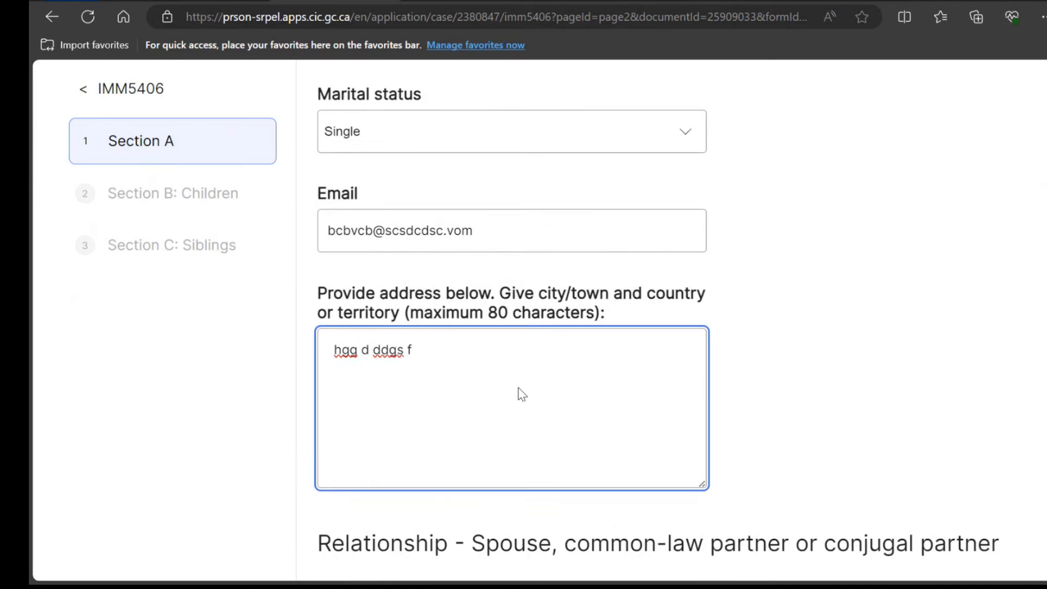
scroll(519, 388, down, 4)
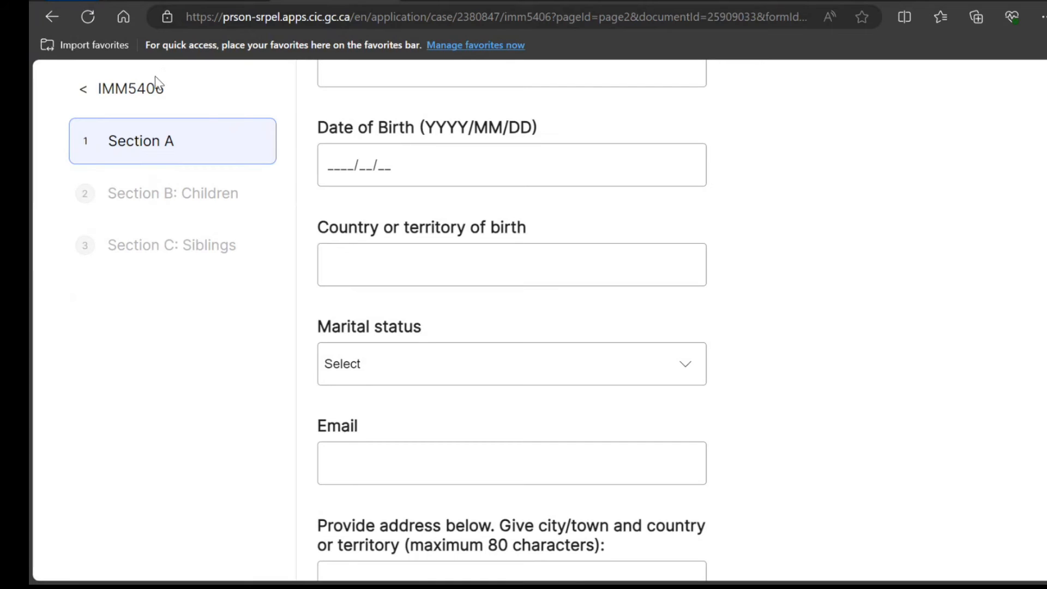
Leave Section A without saving, then reopen the principal applicant's details for editing
click(128, 97)
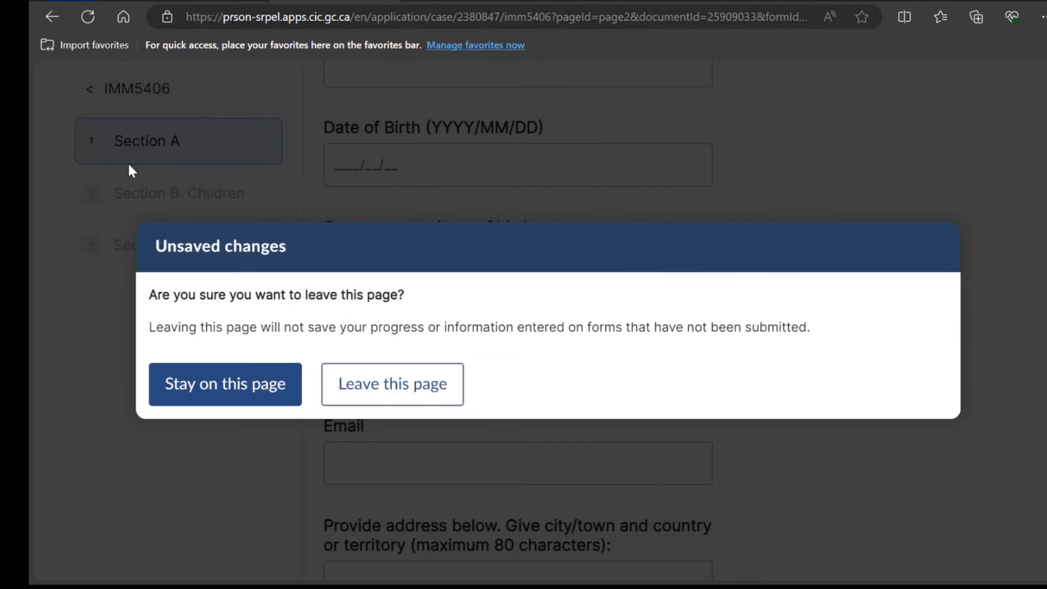
click(230, 373)
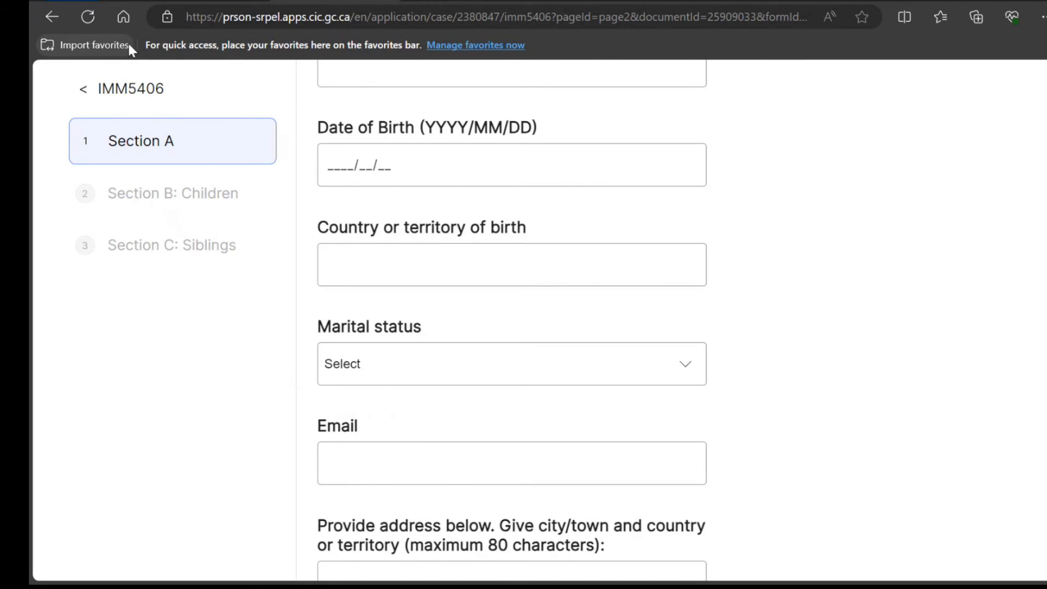
click(144, 92)
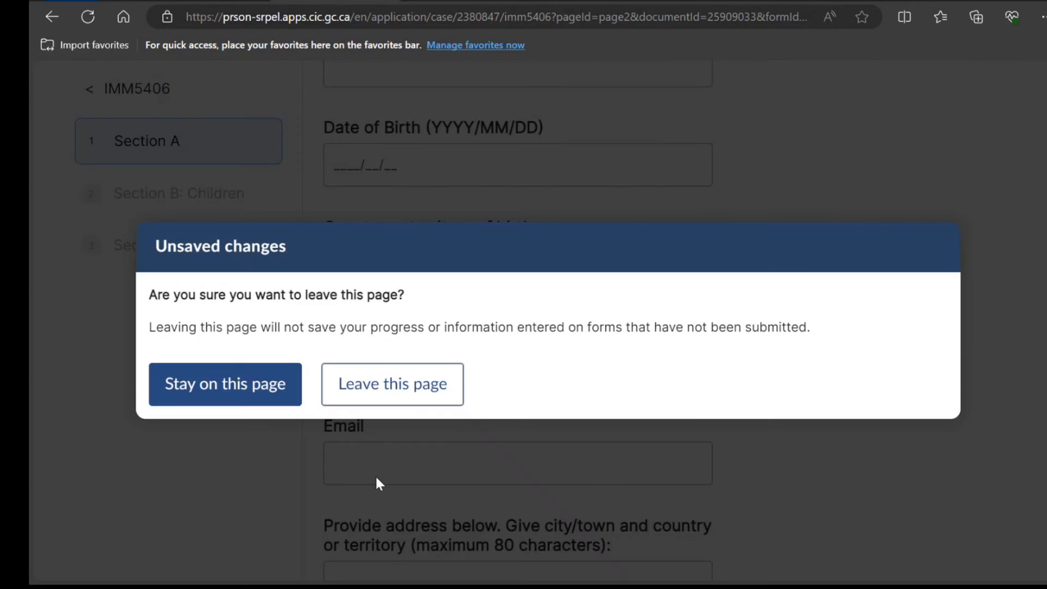
click(390, 385)
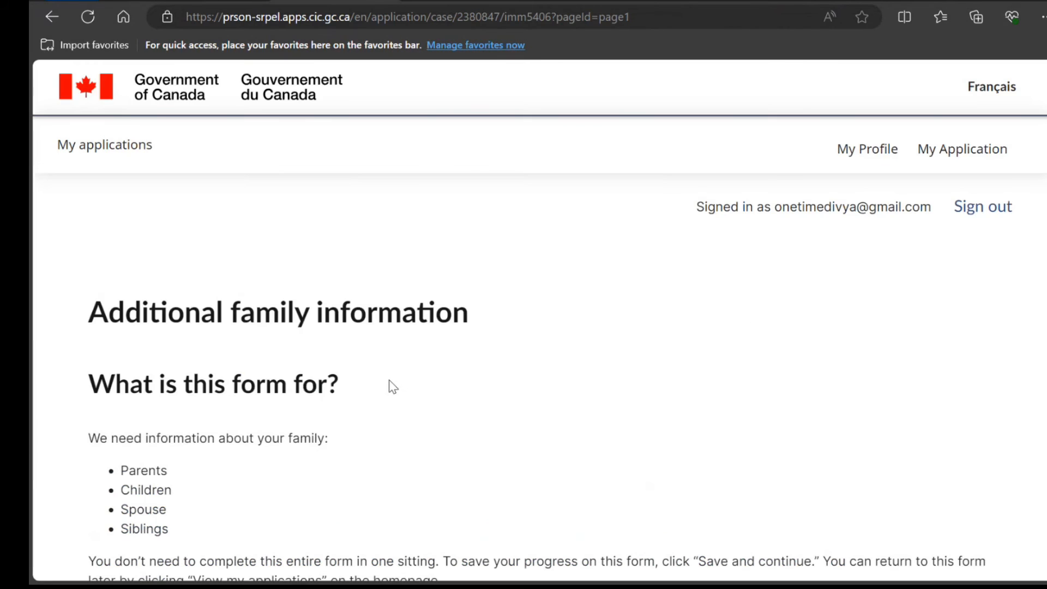
scroll(391, 385, down, 7)
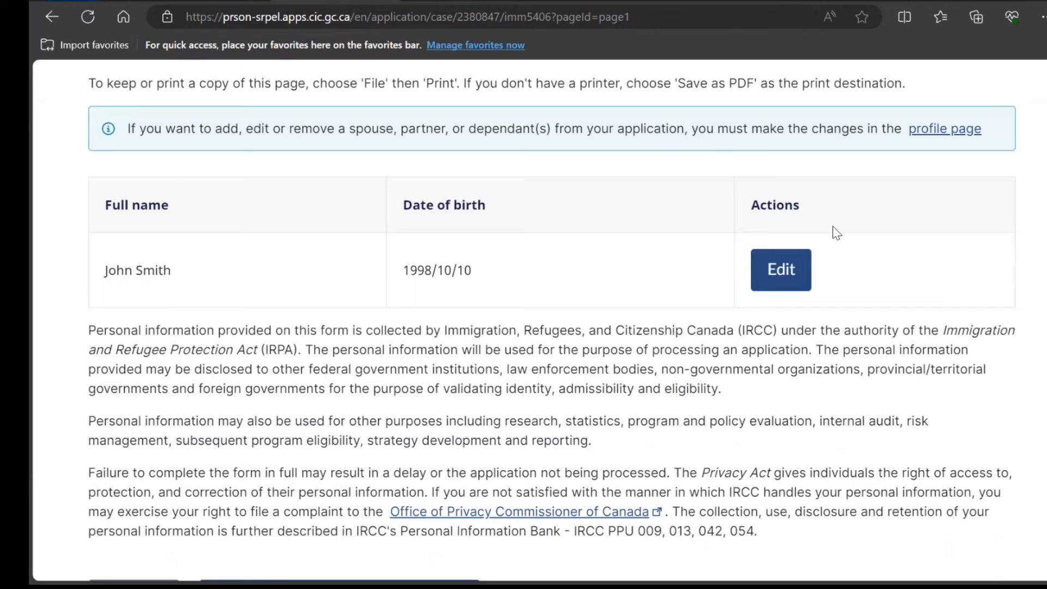
click(788, 264)
scroll(788, 263, down, 6)
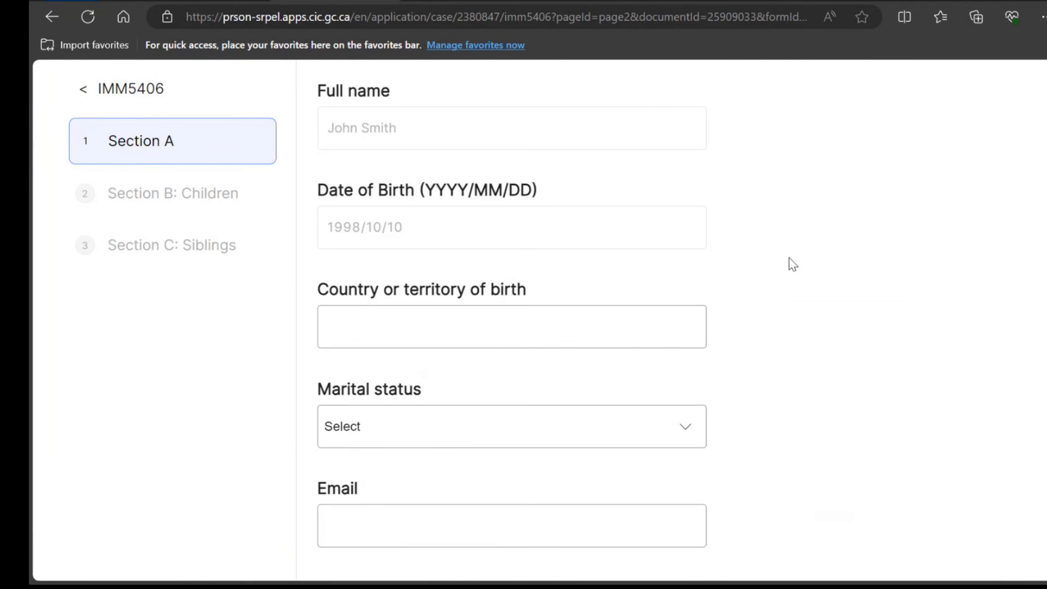
Re-enter India as country of birth and Single as marital status
click(537, 320)
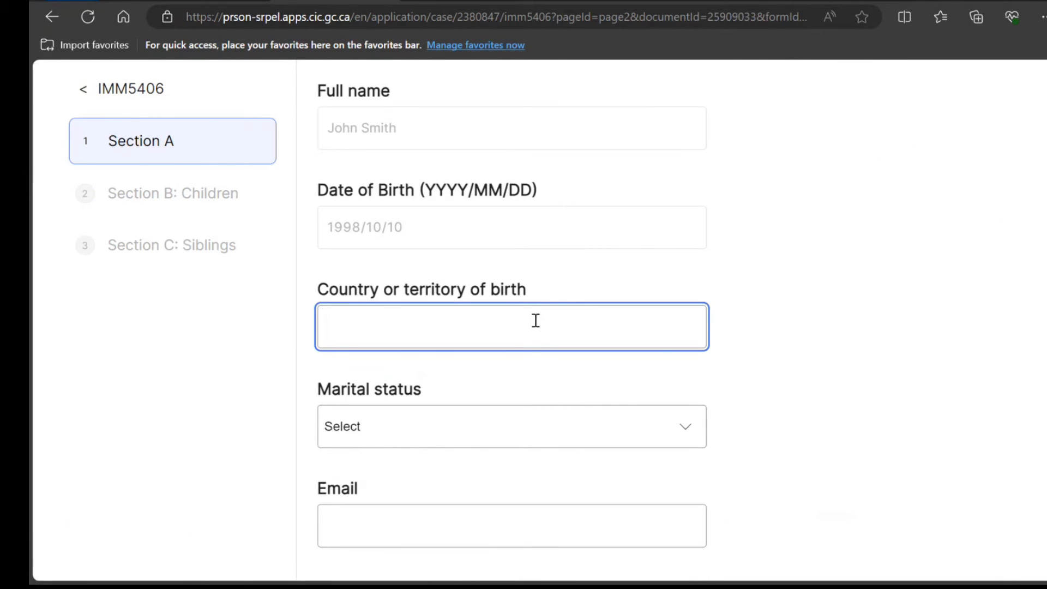
text(India)
scroll(536, 320, down, 1)
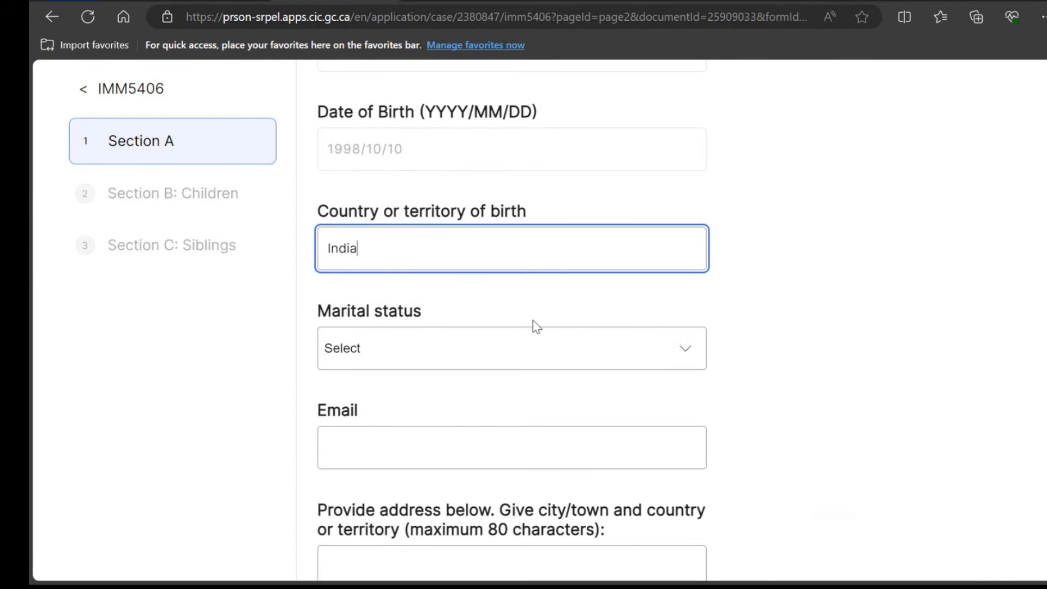
click(552, 356)
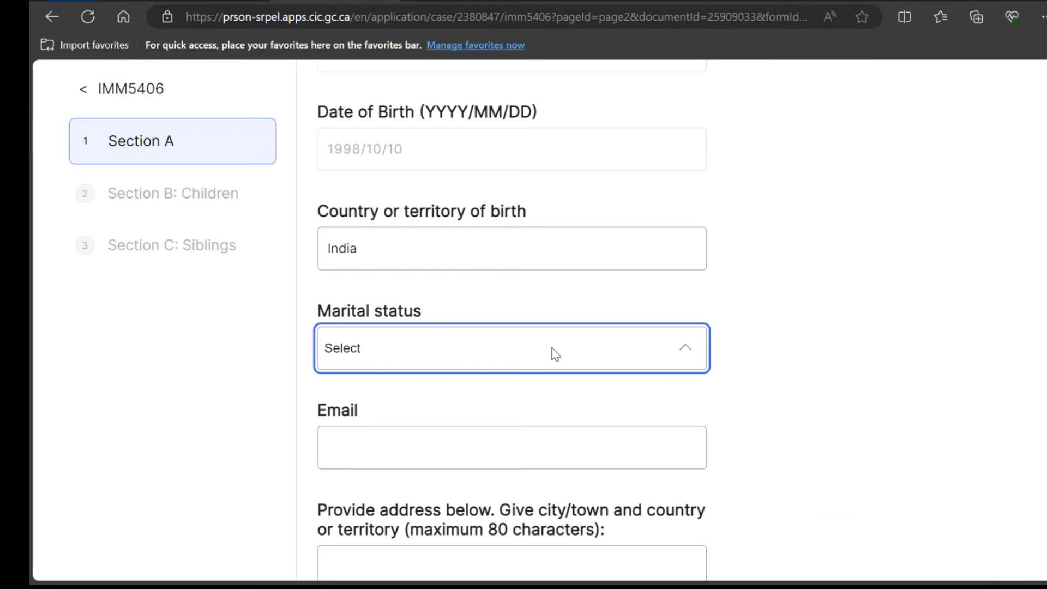
click(515, 493)
Enter the applicant's email and address, and set the spouse's full name to 'Not Applicable'
click(497, 444)
text(vcxcvxc)
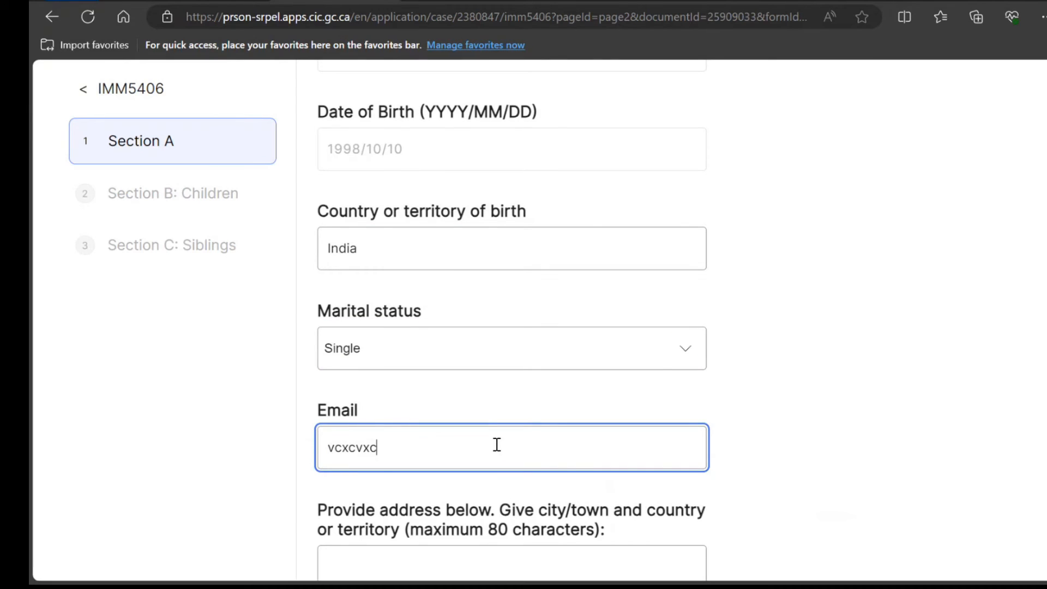
text(@vxv.com)
key(Tab)
text(zcx)
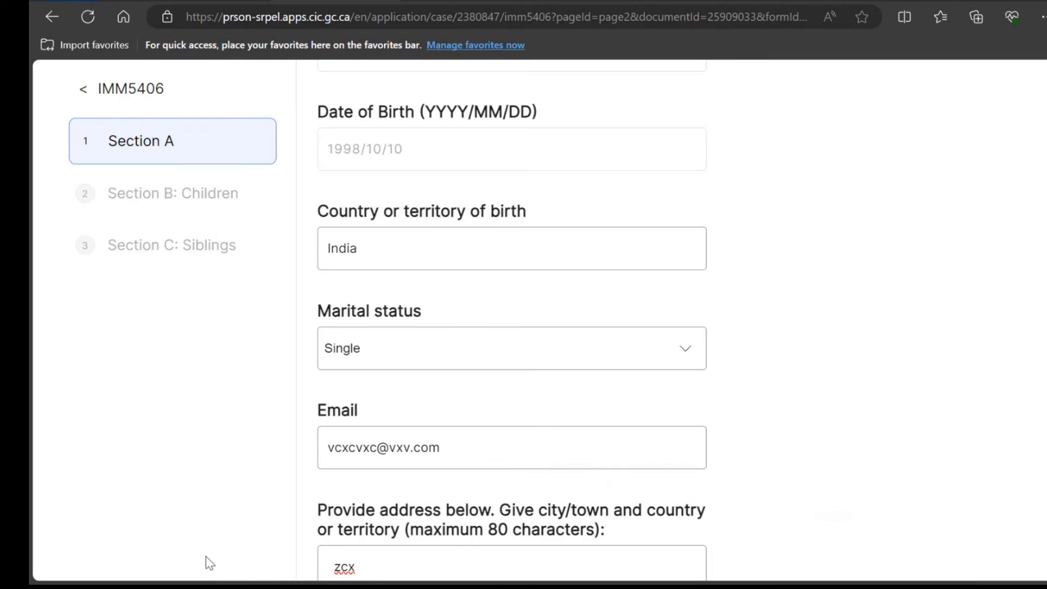
click(427, 554)
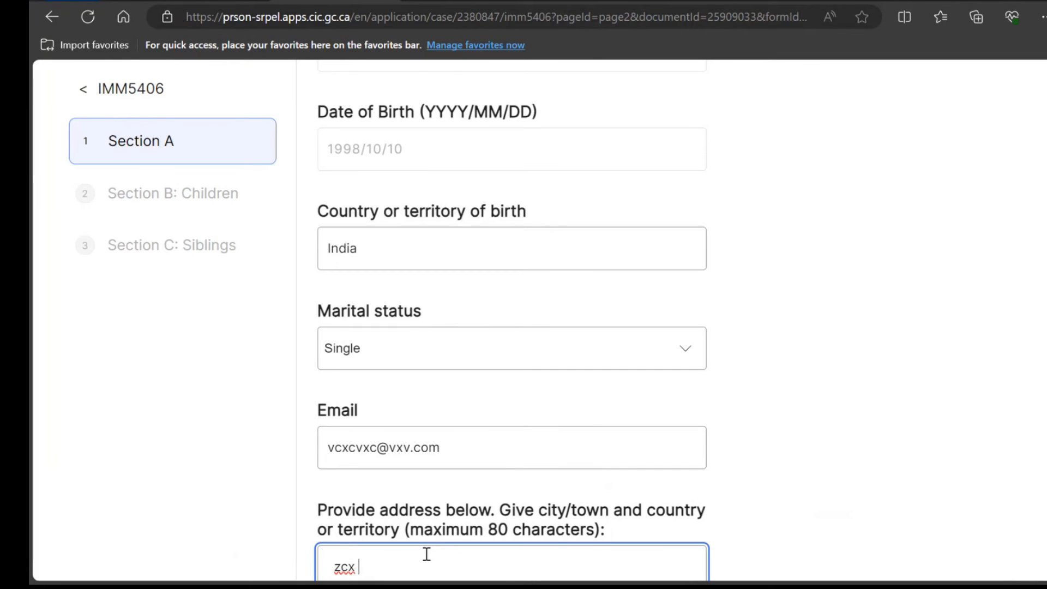
text(hjhghgjhg)
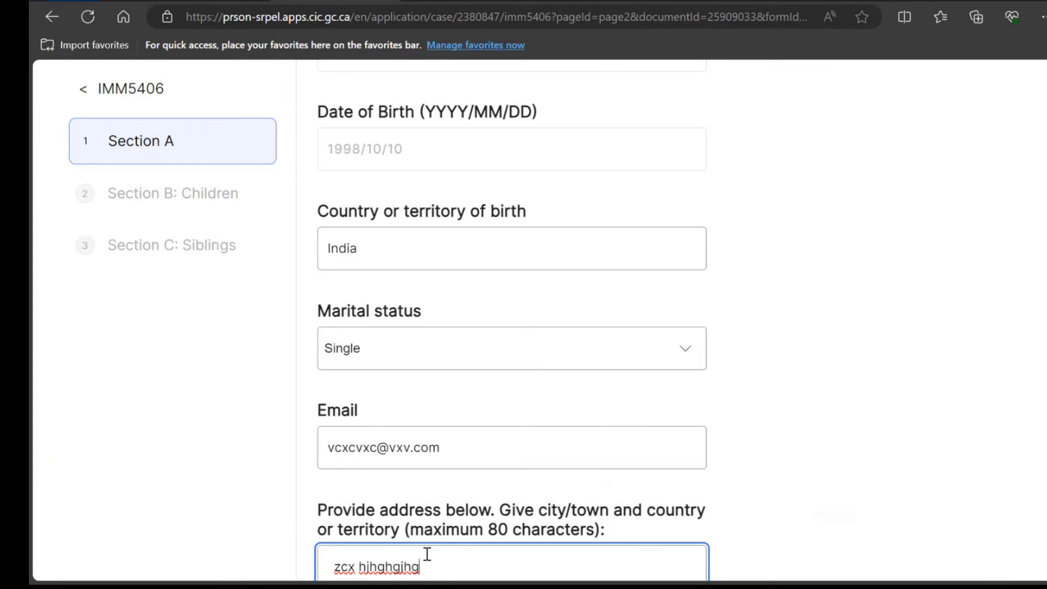
key(Tab)
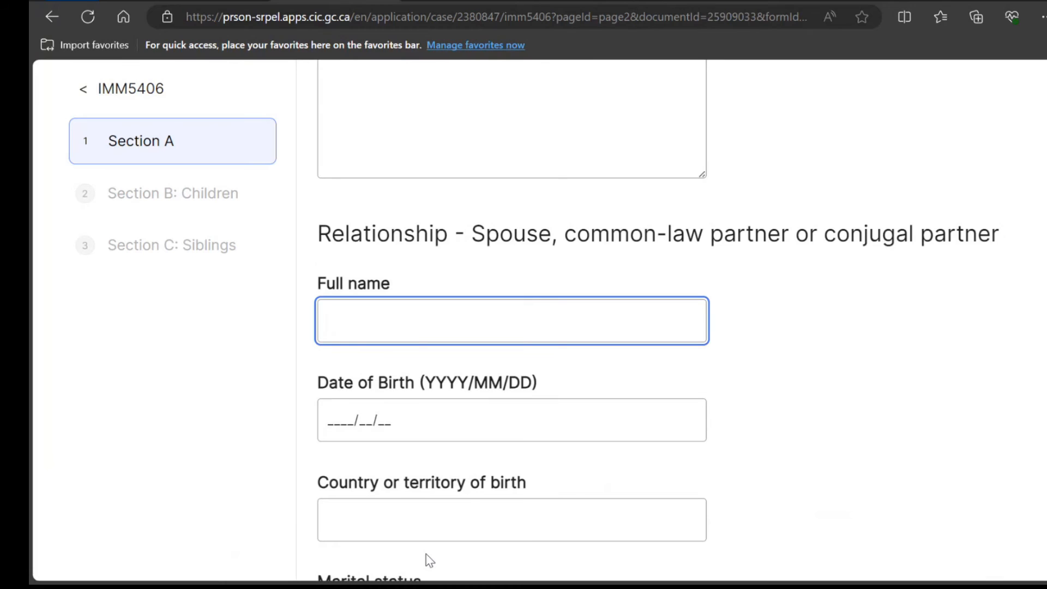
text(Not Applicable)
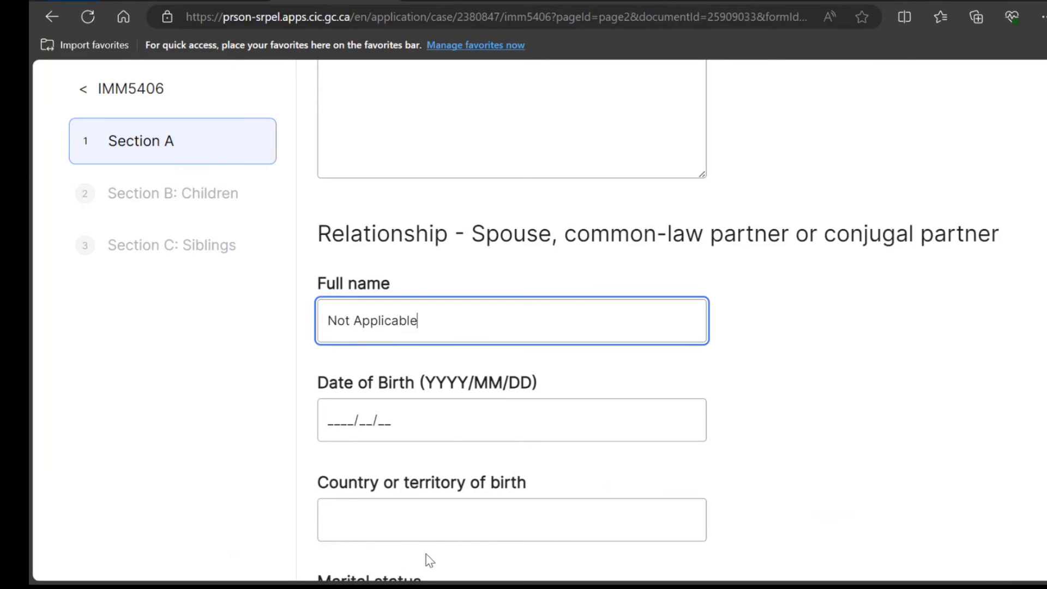
Type the mother's full name under Relationship - Mother and select it for translation
scroll(429, 559, down, 12)
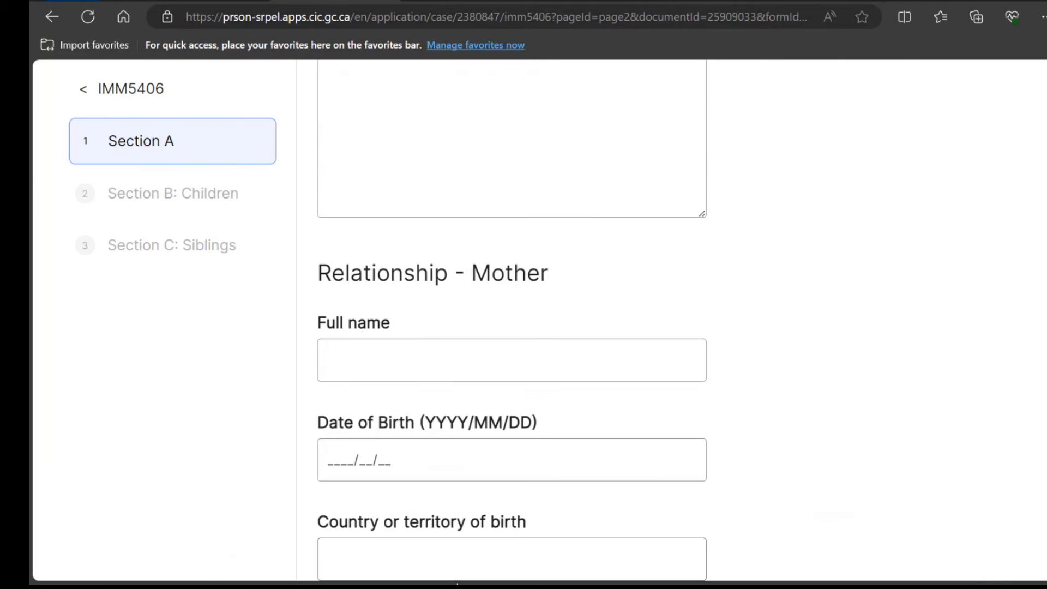
scroll(616, 420, down, 16)
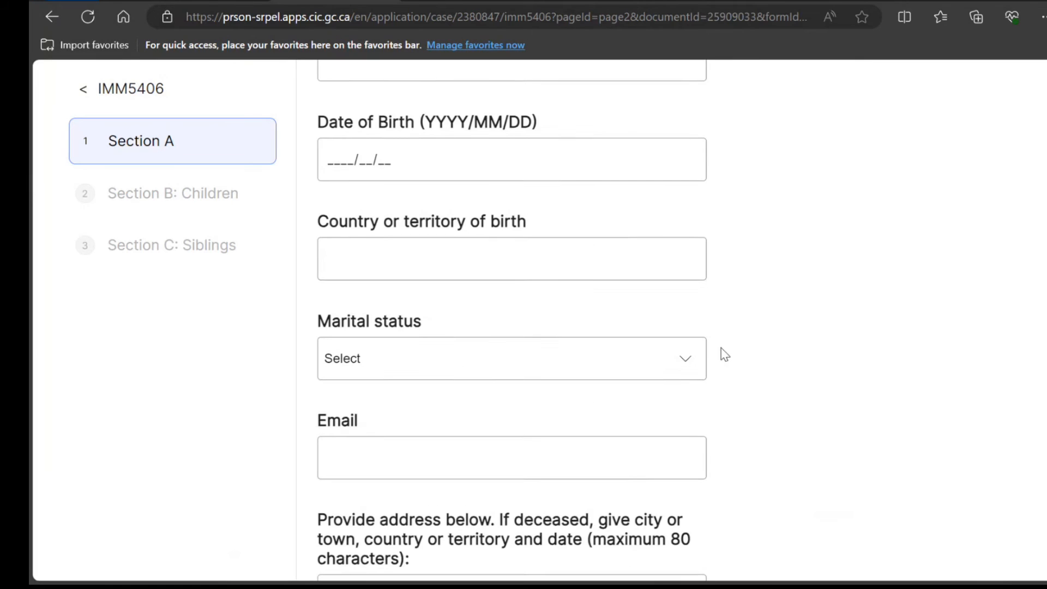
scroll(724, 354, down, 9)
scroll(724, 354, up, 20)
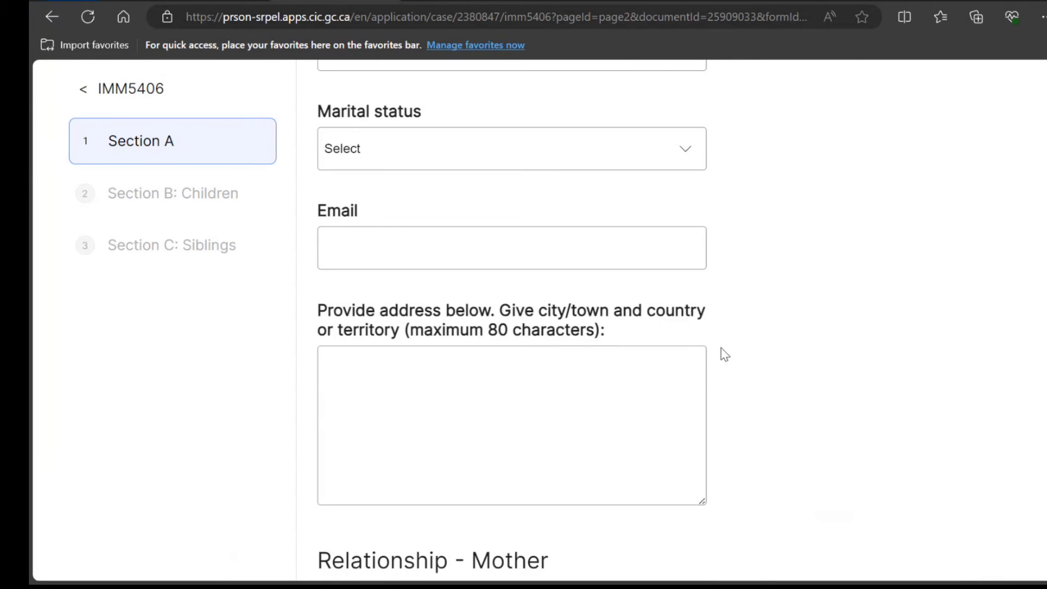
scroll(724, 354, up, 10)
scroll(720, 354, down, 15)
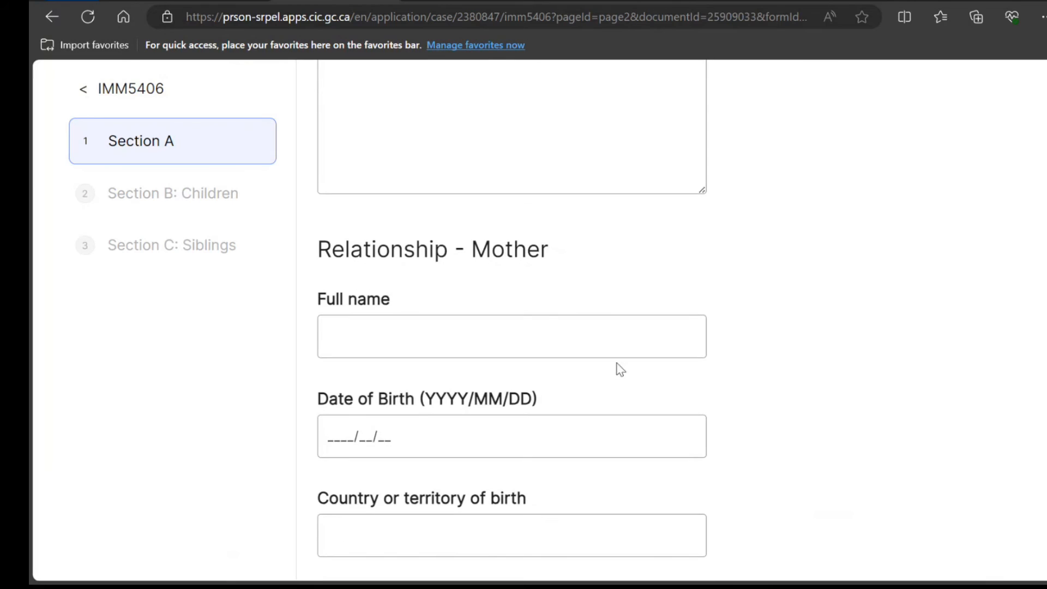
click(600, 348)
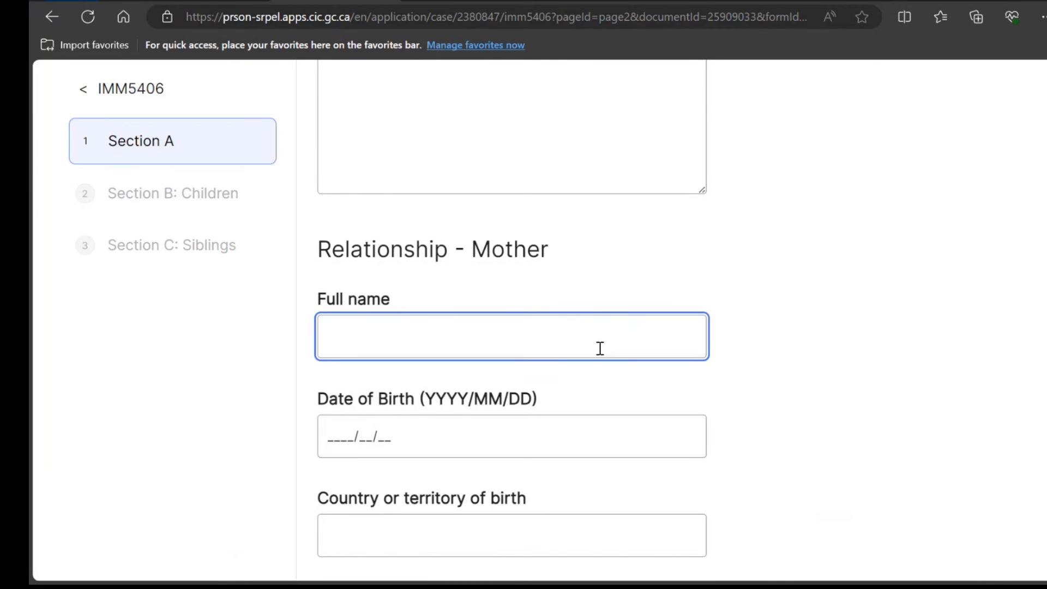
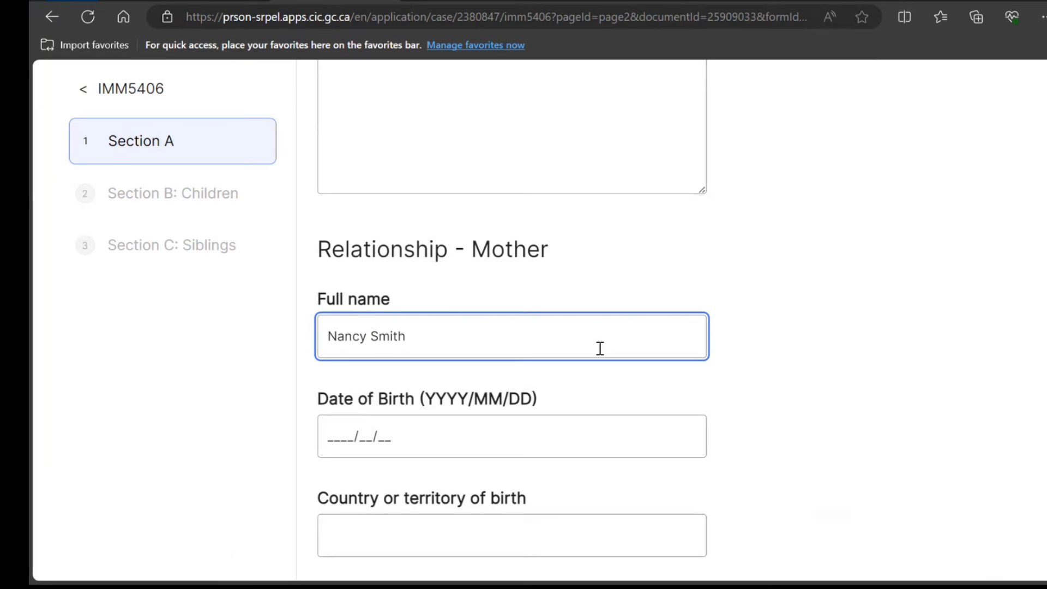
drag(406, 340, 332, 332)
key(ctrl+c)
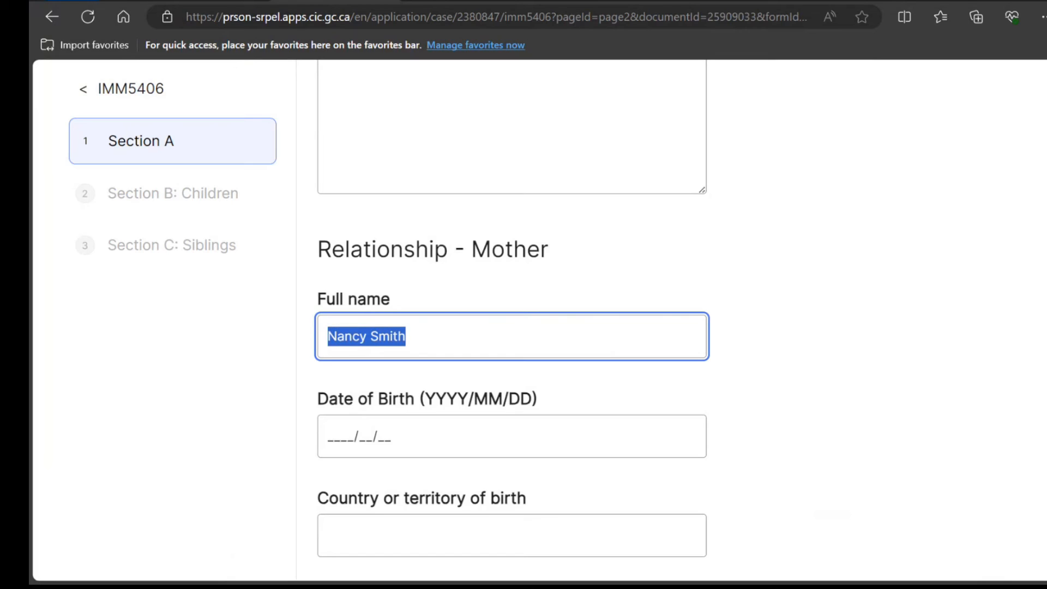
click(496, 17)
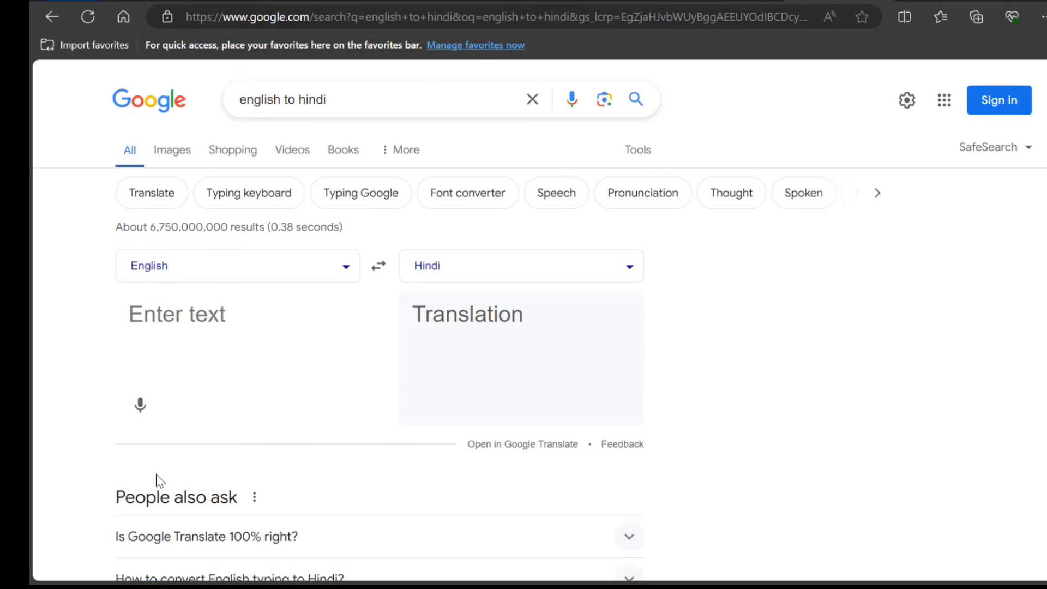
Translate the mother's name into Hindi with Google Translate and copy the result
click(219, 348)
key(ctrl+v)
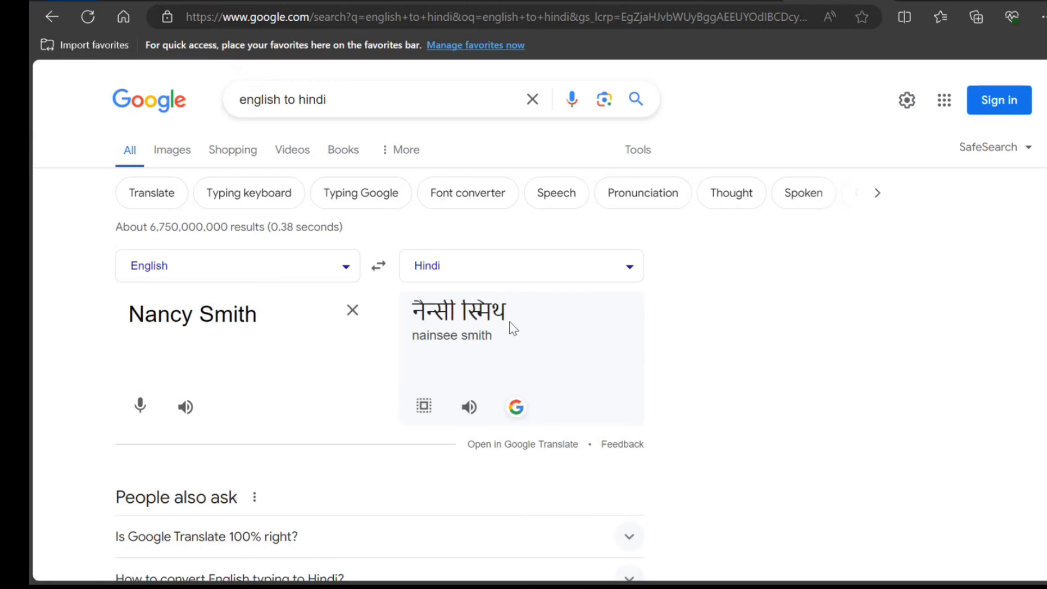
drag(508, 313, 415, 321)
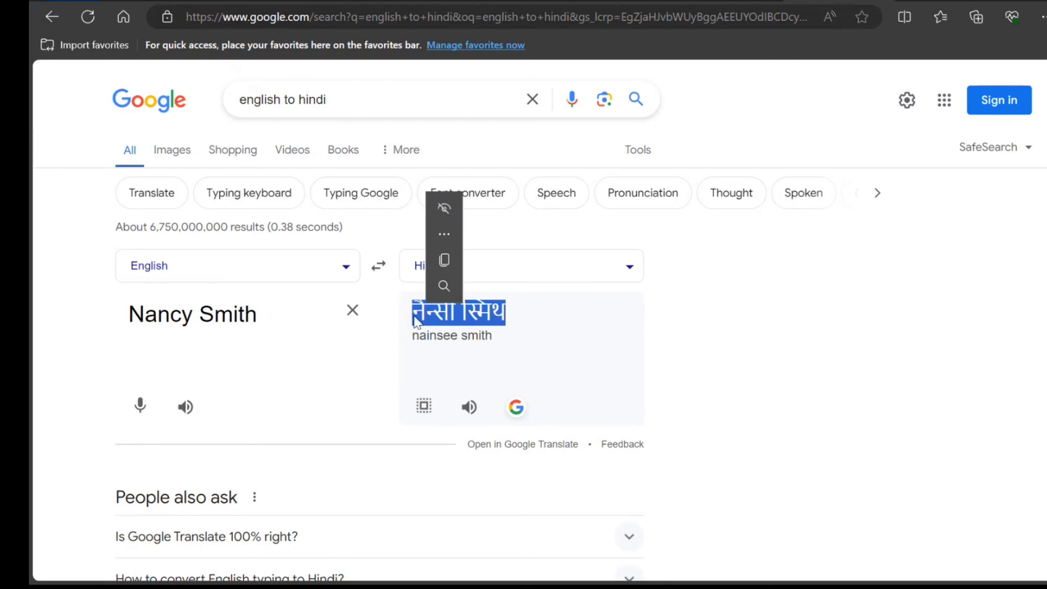
key(ctrl+c)
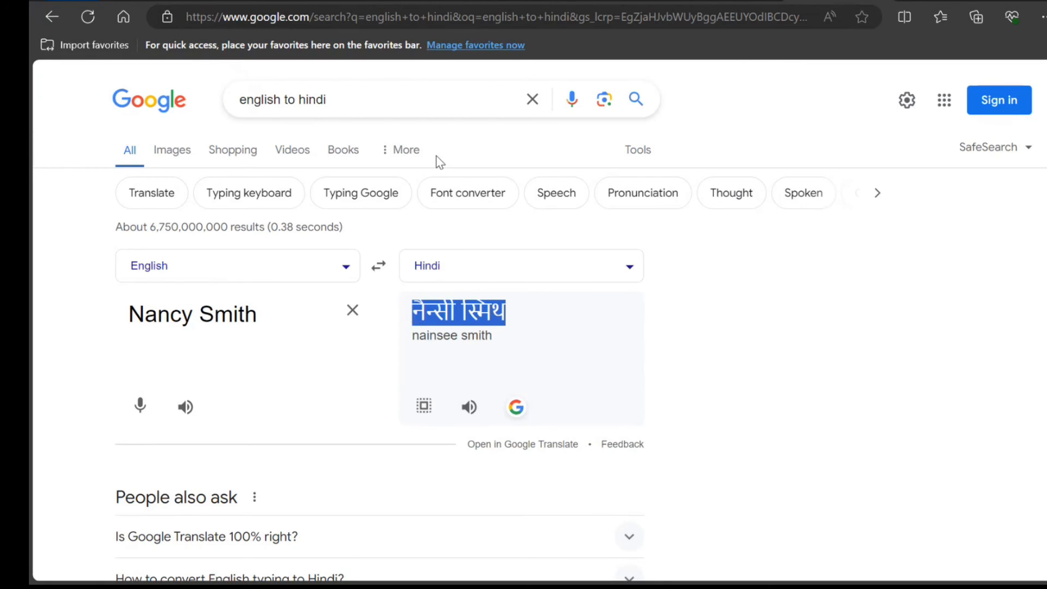
click(323, 2)
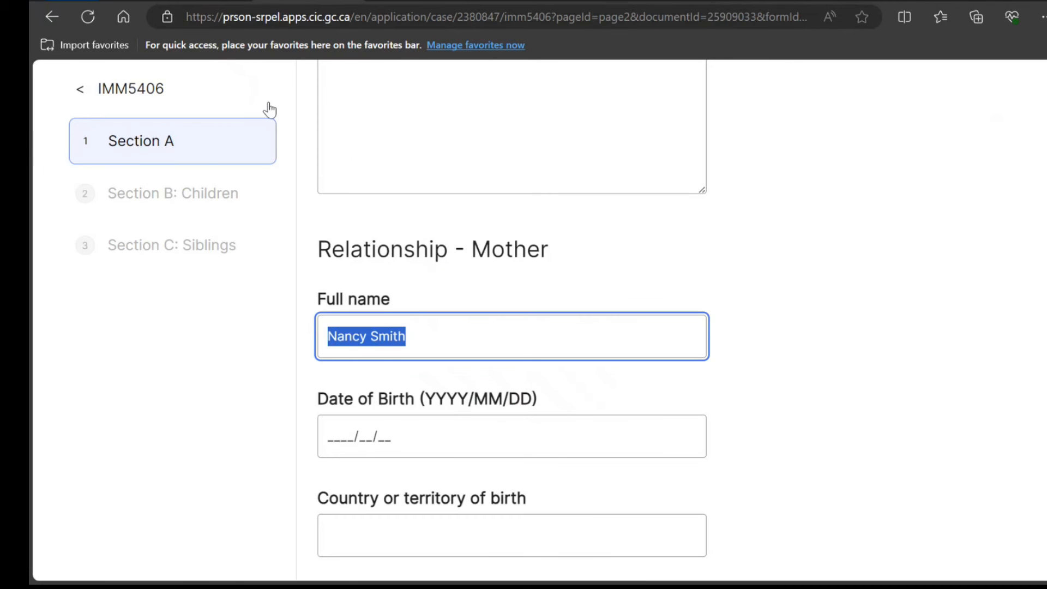
click(466, 348)
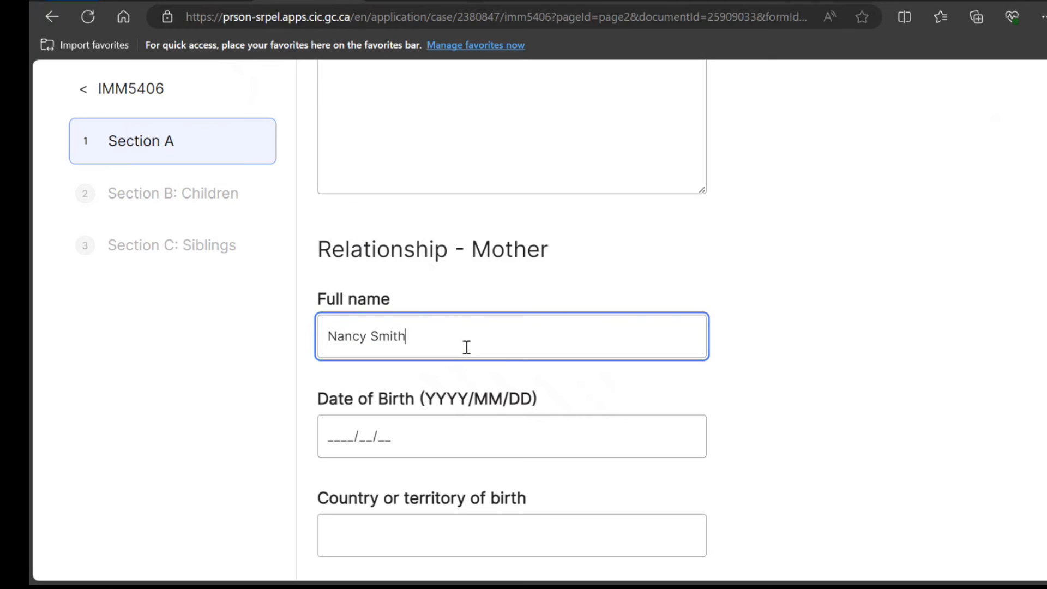
key(ctrl+v)
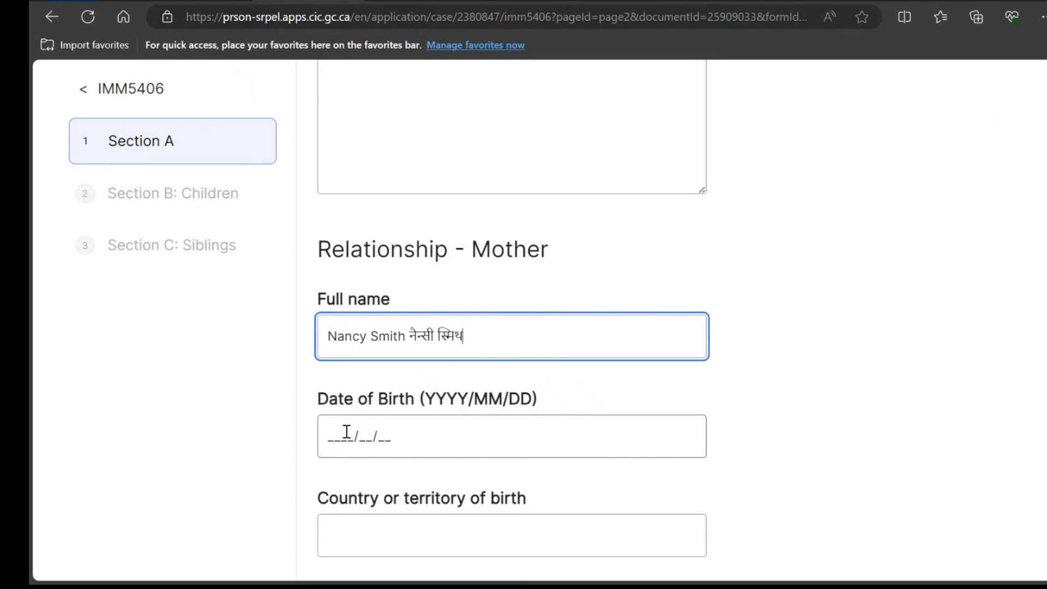
click(322, 438)
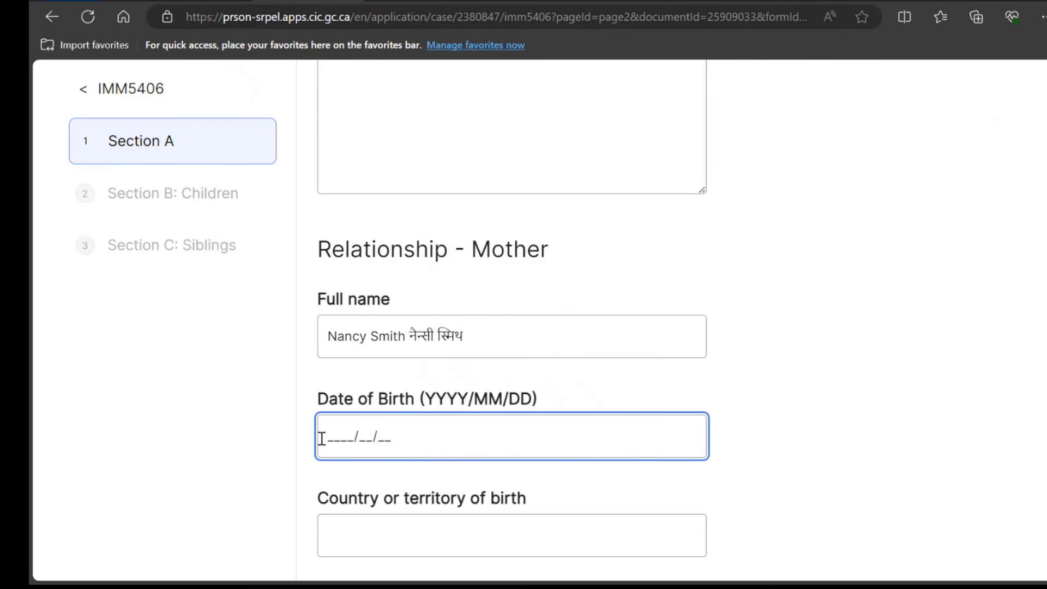
text(1974/10/10)
key(Tab)
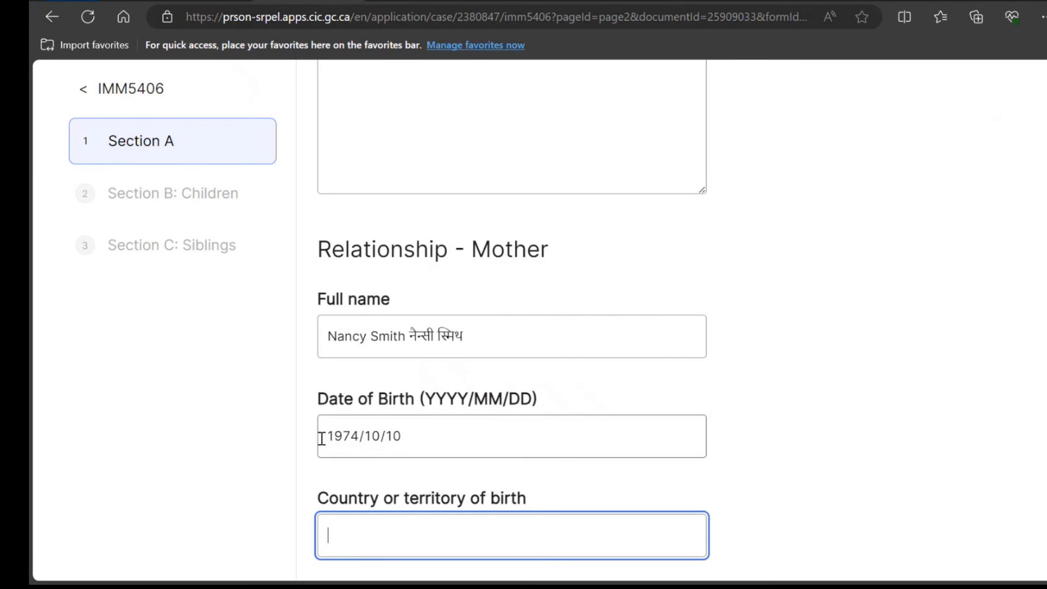
text(India)
Set the mother's marital status to Married and enter her email and address
scroll(322, 438, down, 5)
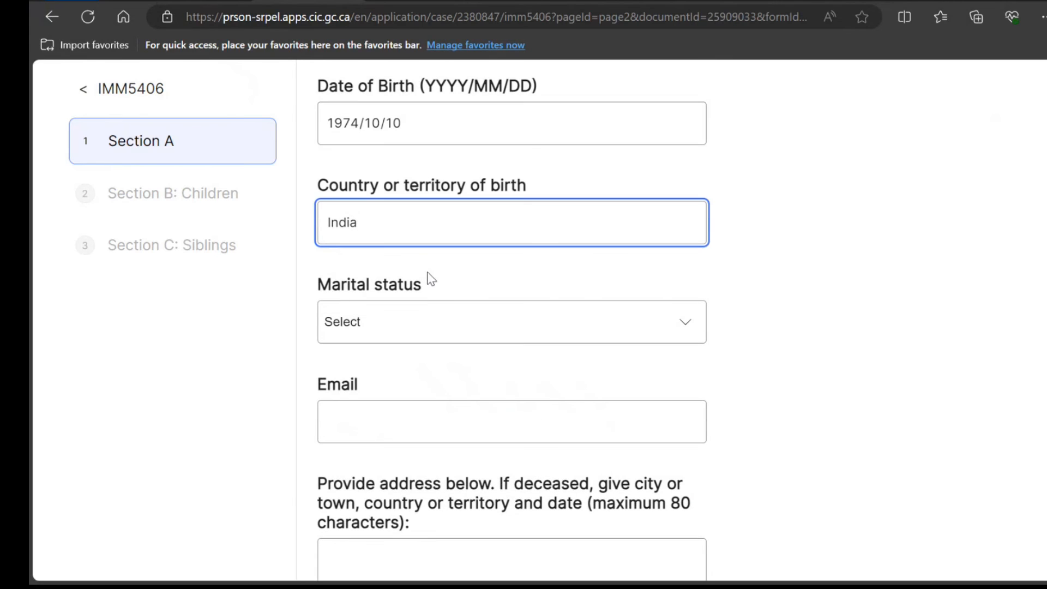
click(440, 321)
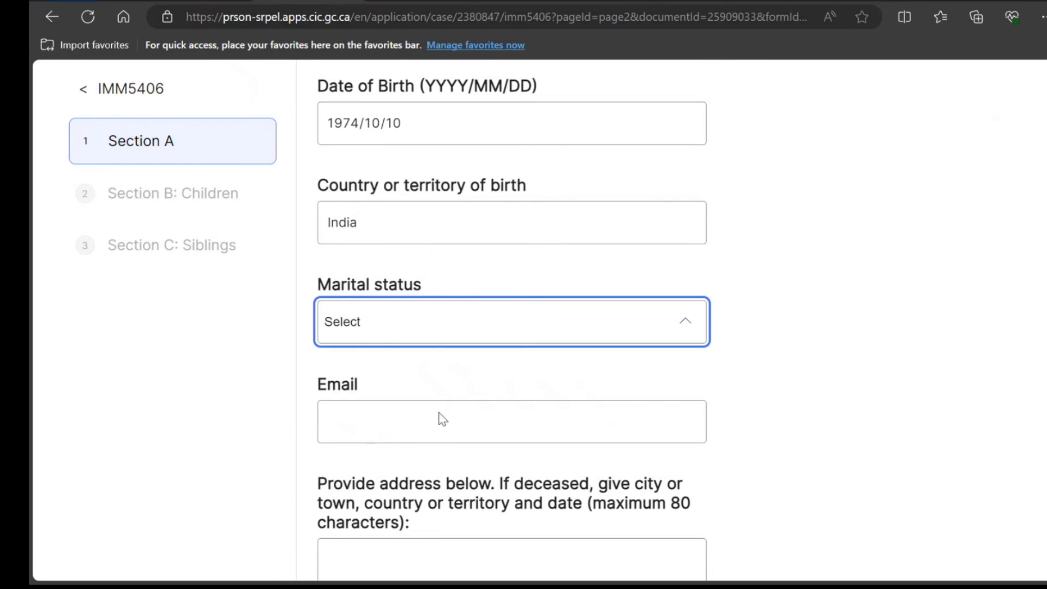
click(439, 437)
click(439, 437)
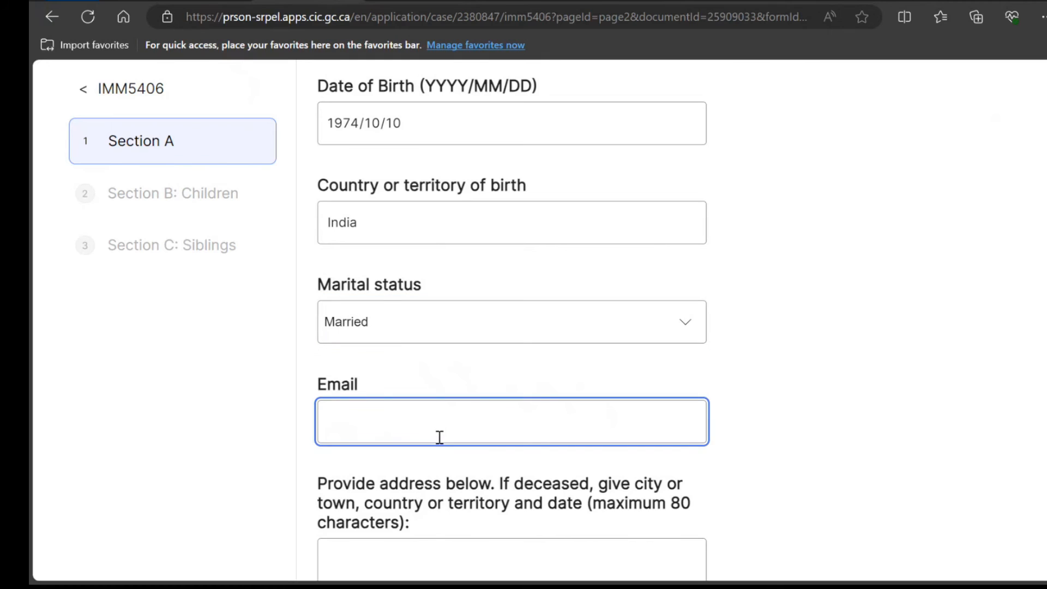
text(ghvnhh@dcsd)
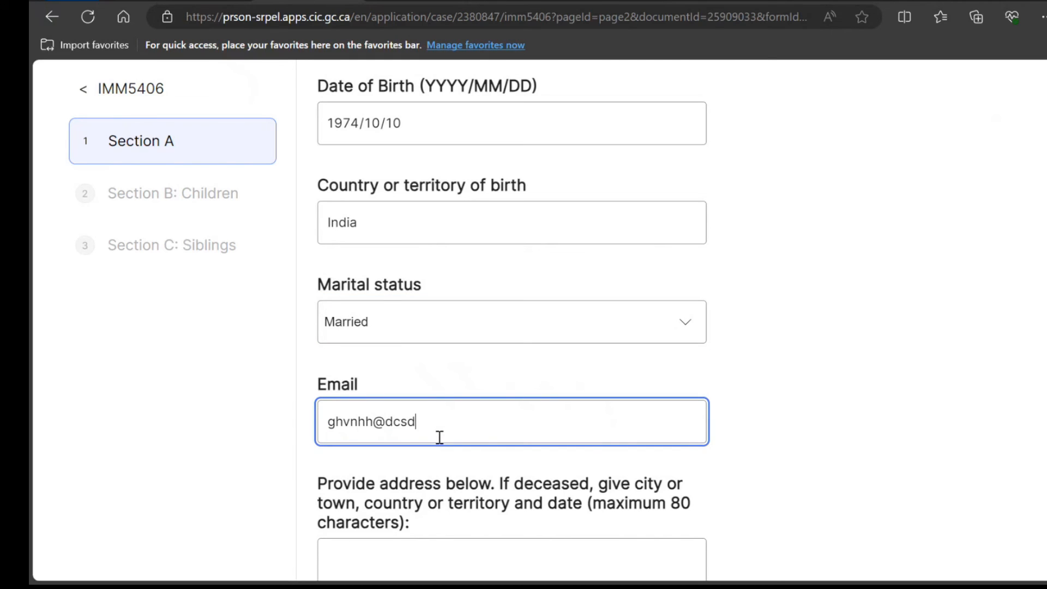
text(c.com)
scroll(439, 437, down, 4)
click(439, 437)
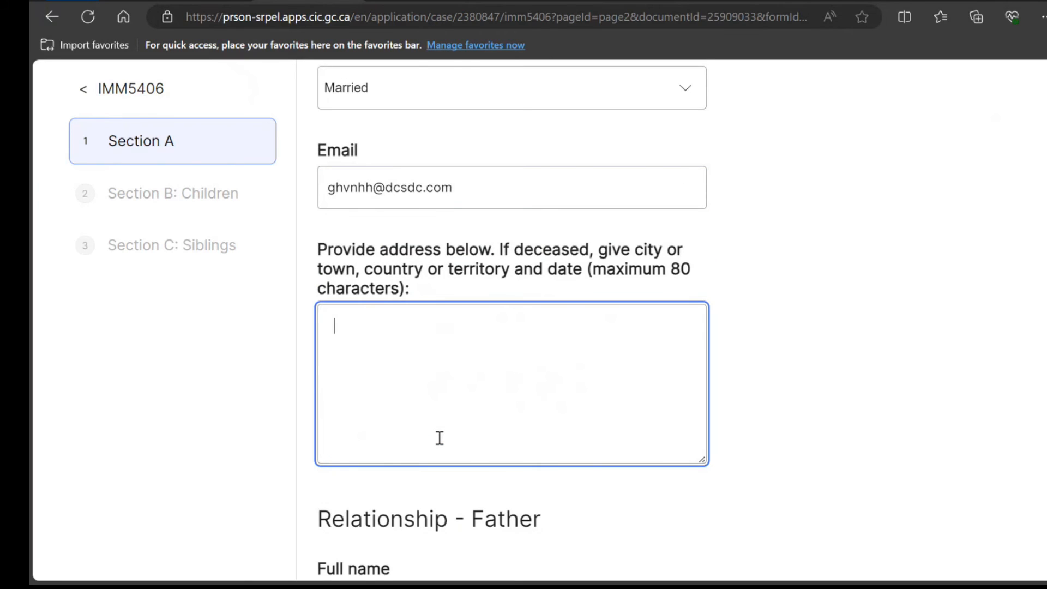
text(hnfngfn fdfdbfdb)
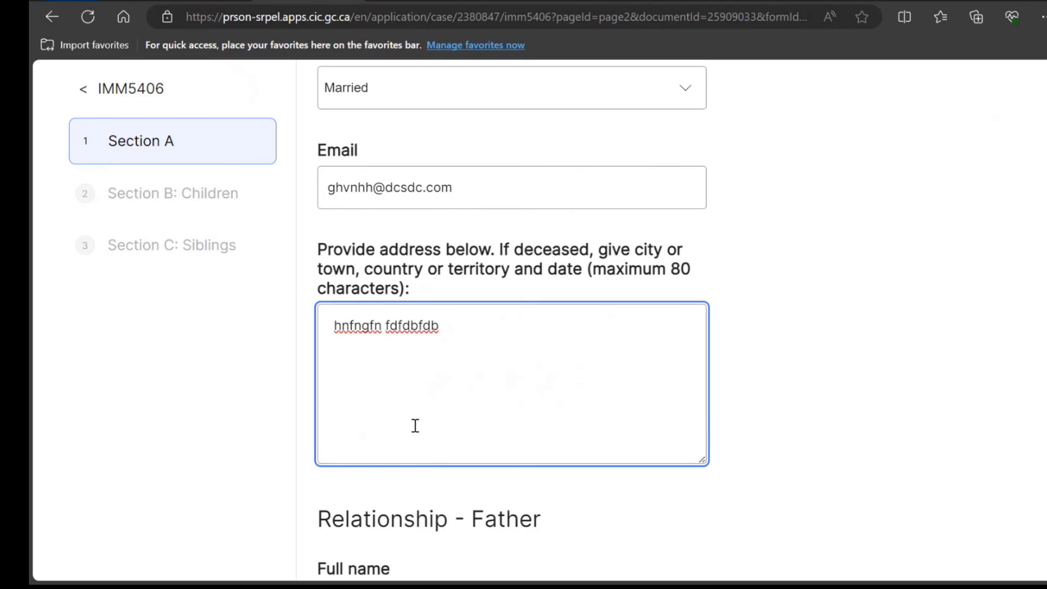
scroll(413, 423, down, 5)
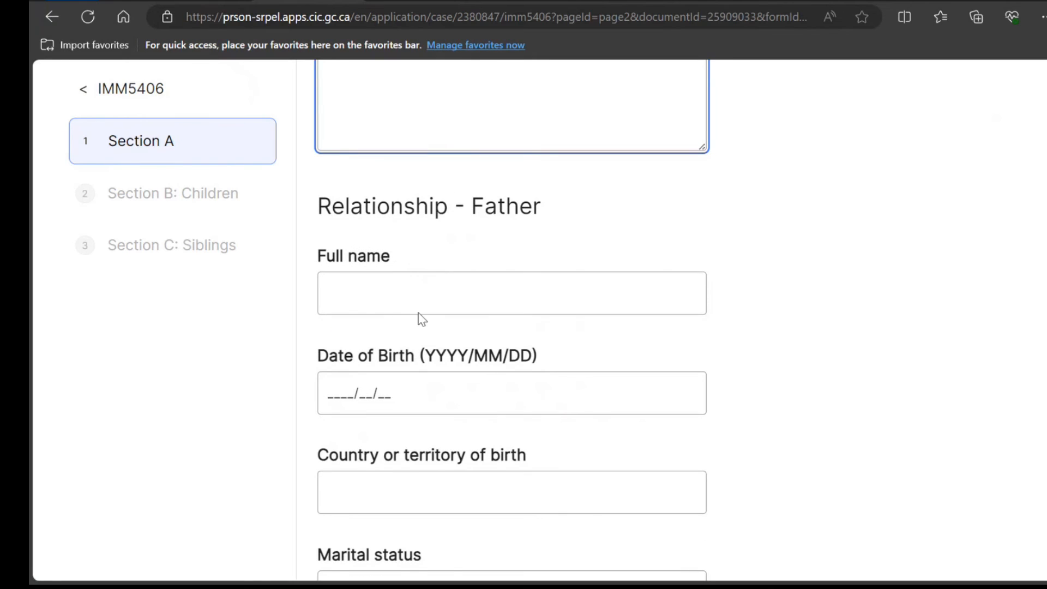
Type the father's full name under Relationship - Father and select it for translation
click(416, 295)
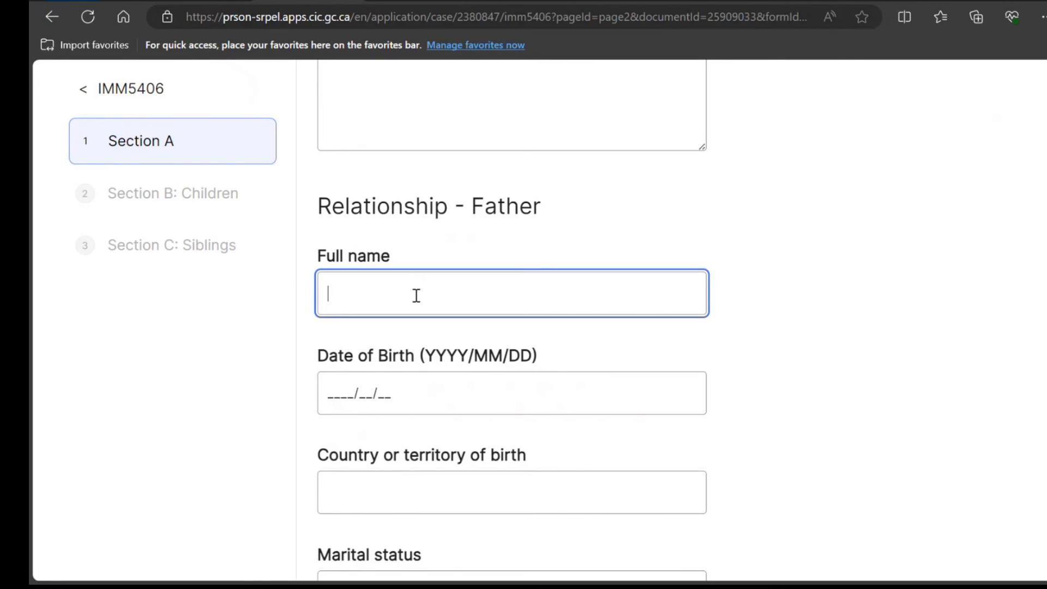
key(ctrl+a)
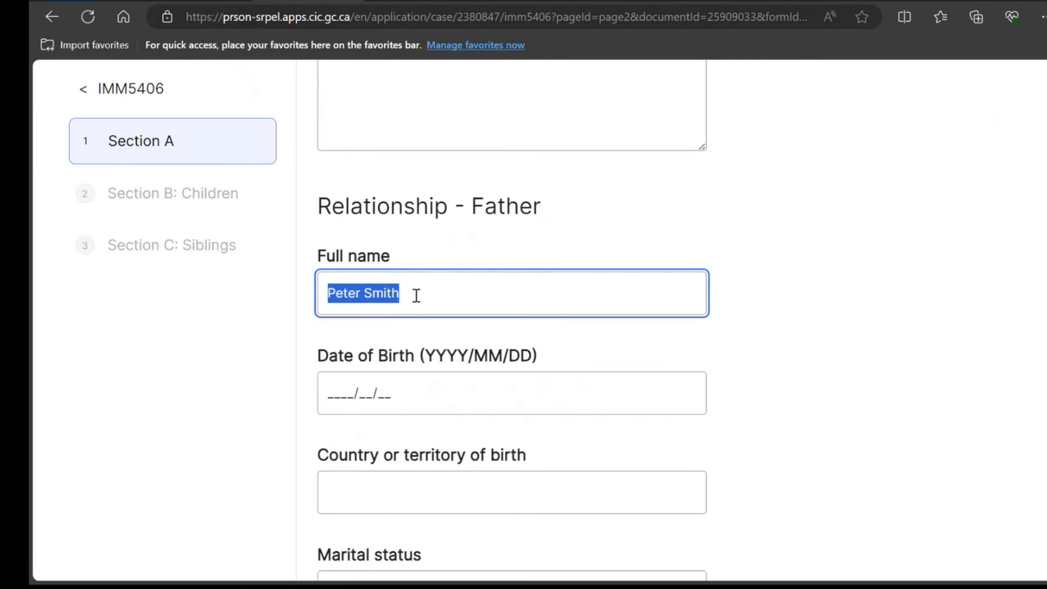
click(817, 1)
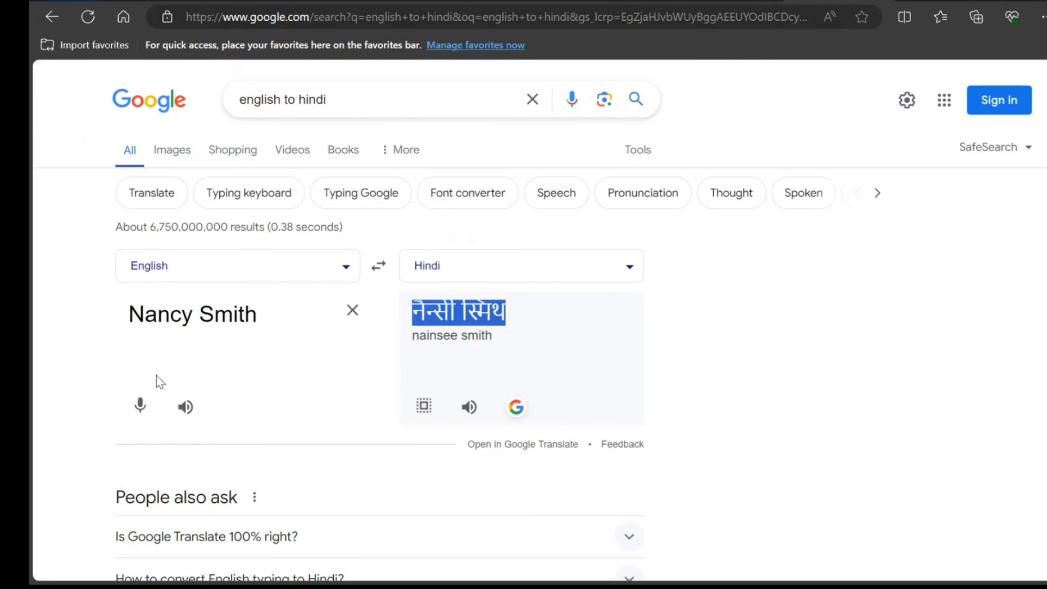
Translate the father's name into Hindi, copy it, and return to the IMM5406 form
click(343, 316)
click(344, 321)
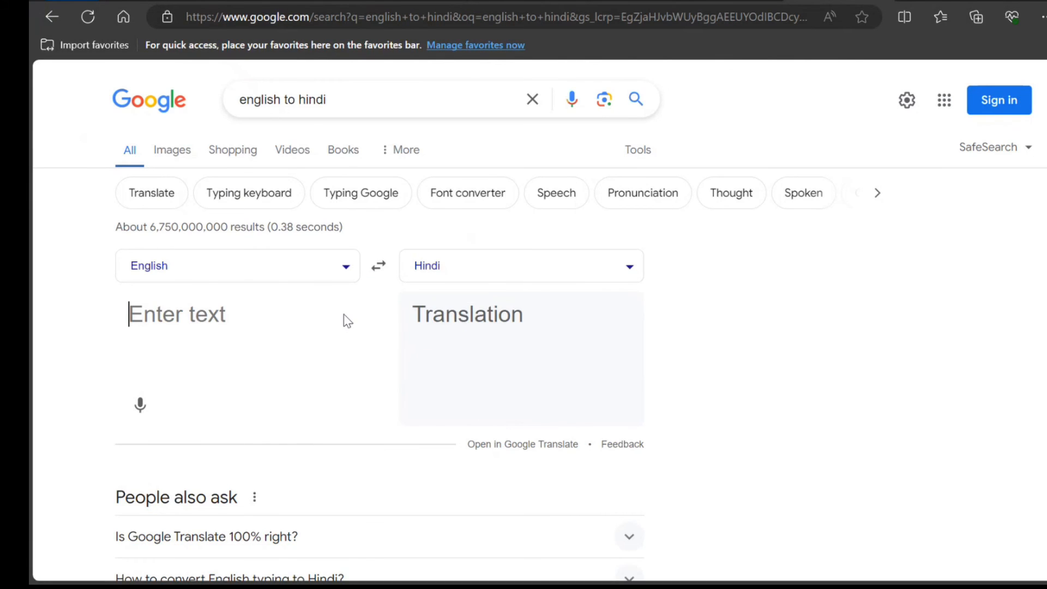
key(ctrl+v)
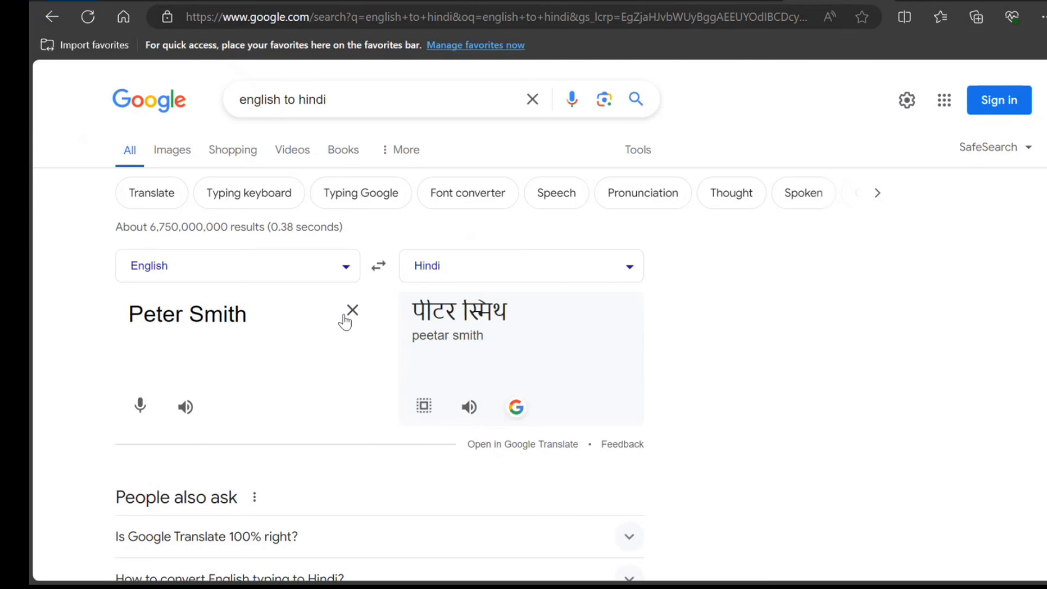
key(Return)
drag(518, 319, 413, 315)
key(ctrl+c)
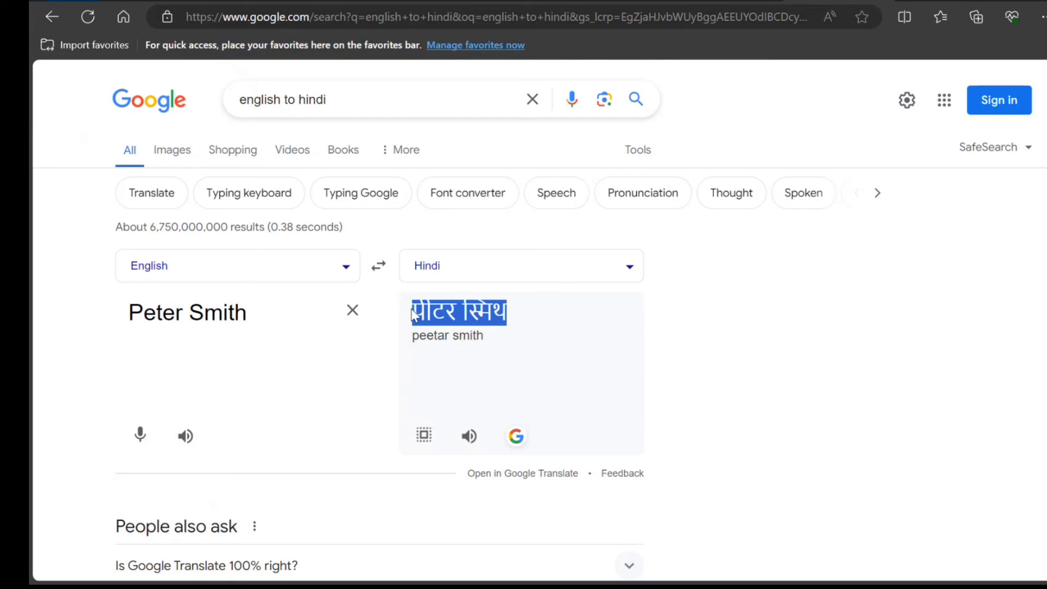
click(402, 7)
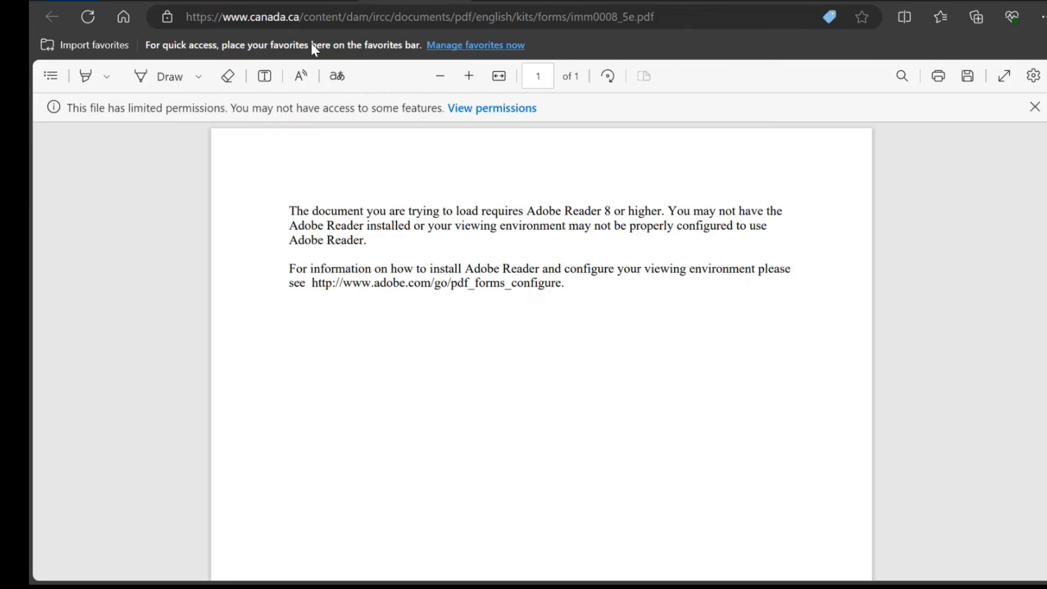
click(297, 8)
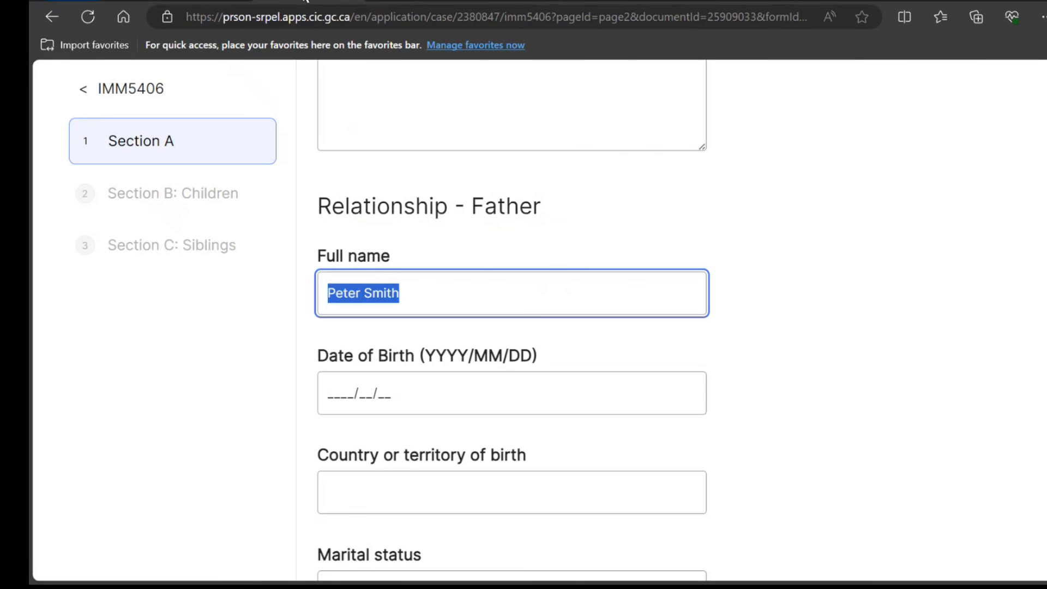
Append the father's Hindi name, and set birth date 1970/10/10, country India, status Married
click(423, 308)
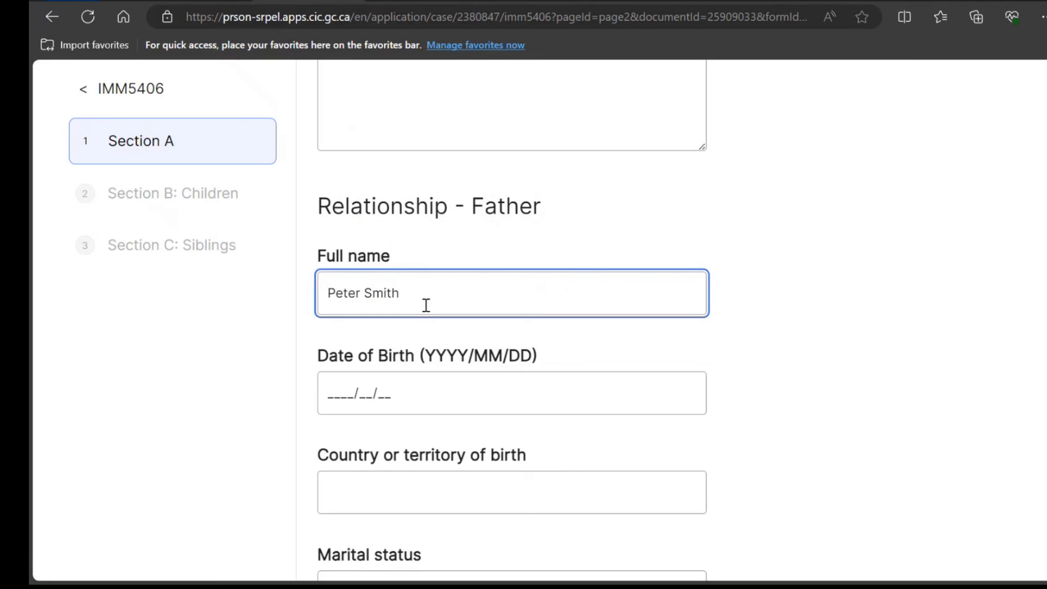
key(ctrl+v)
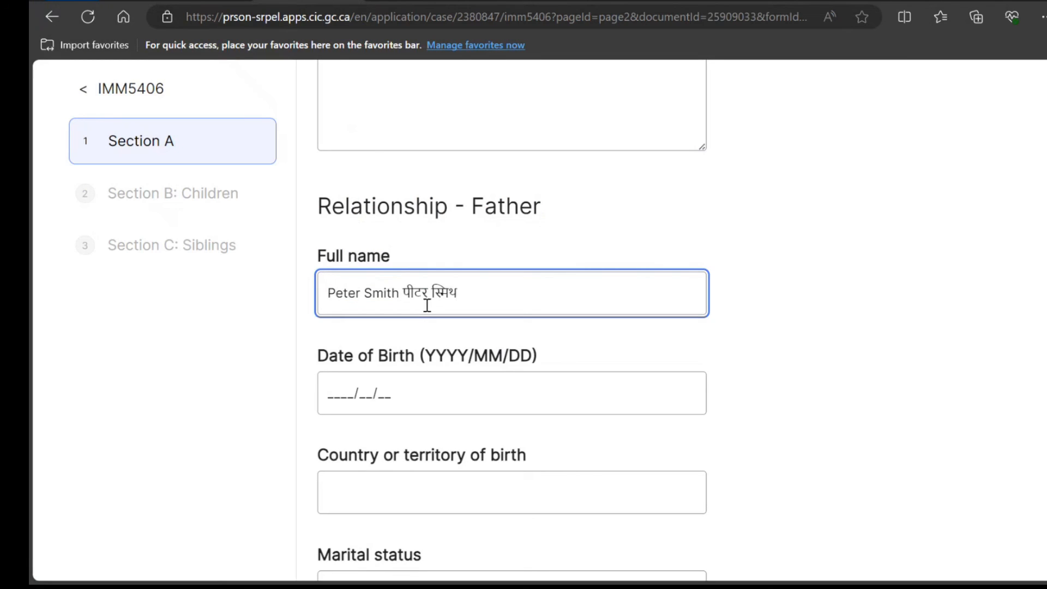
click(337, 390)
text(19)
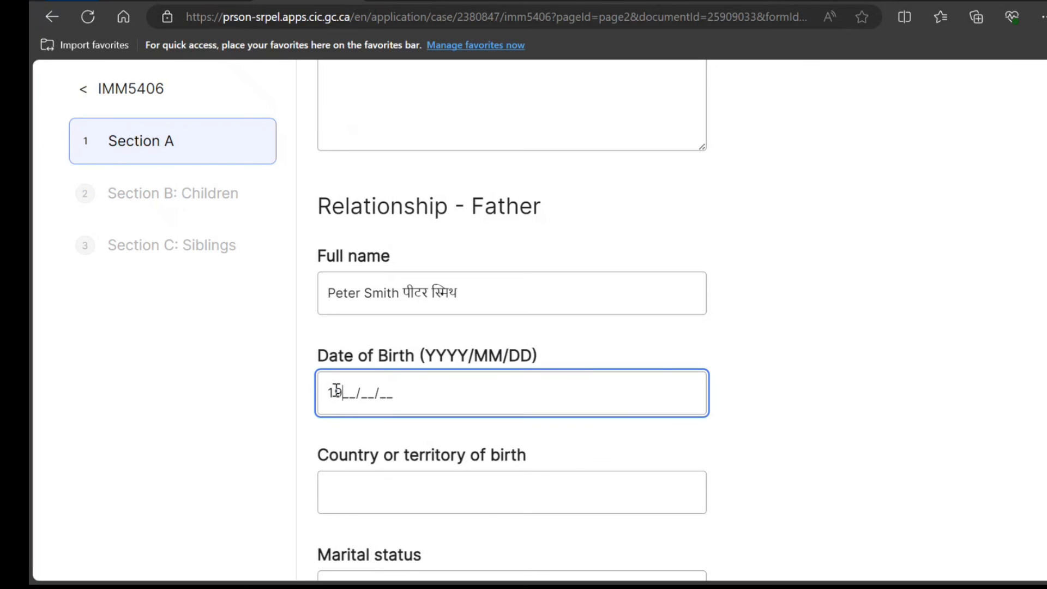
text(70/10/10)
key(Tab)
text(In)
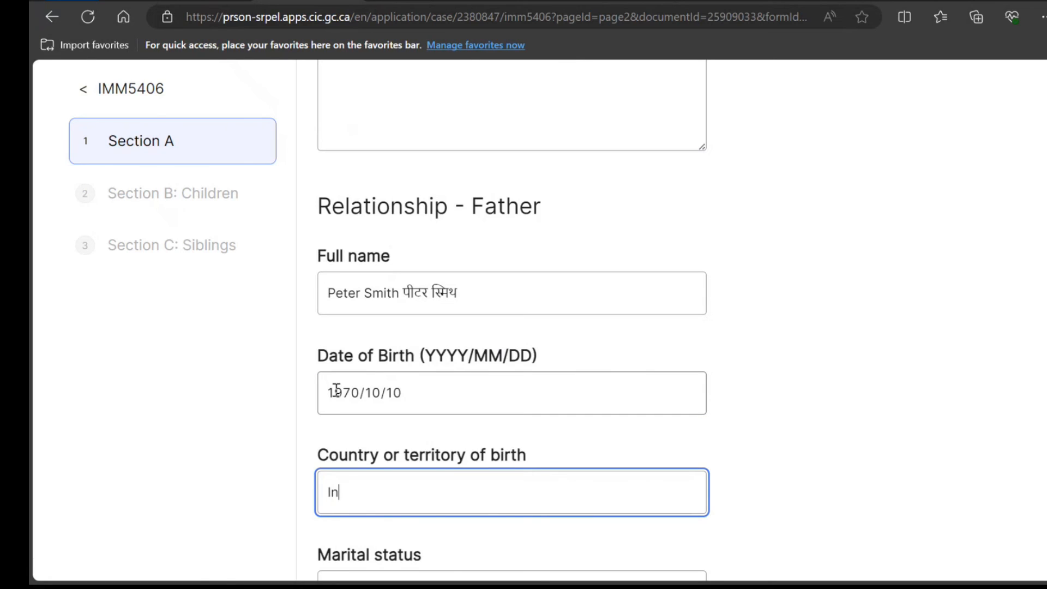
text(dia)
key(Tab)
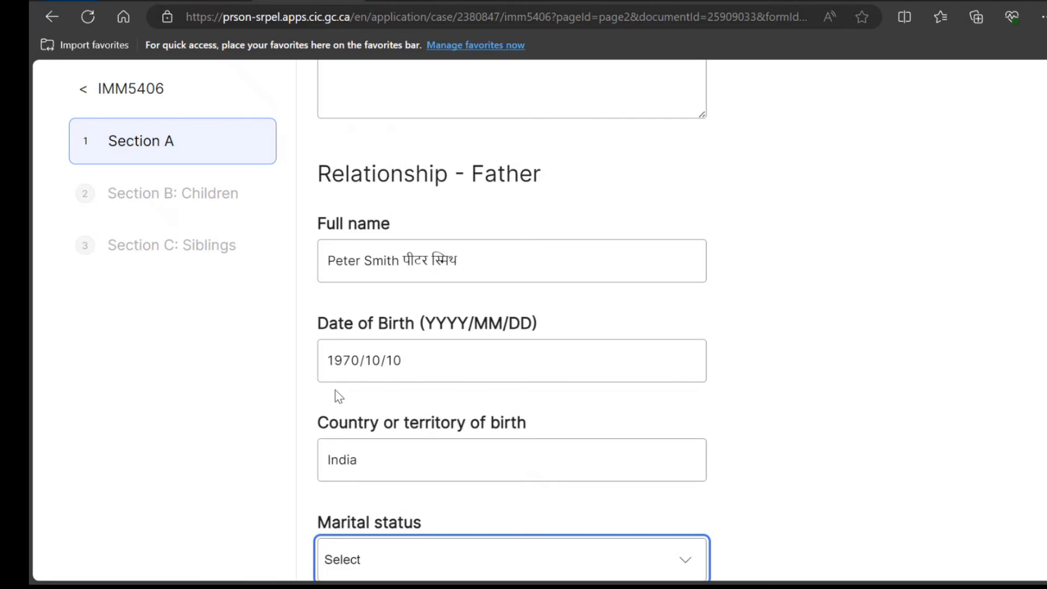
key(m)
Enter the father's email and address, then save Section A and continue
key(Tab)
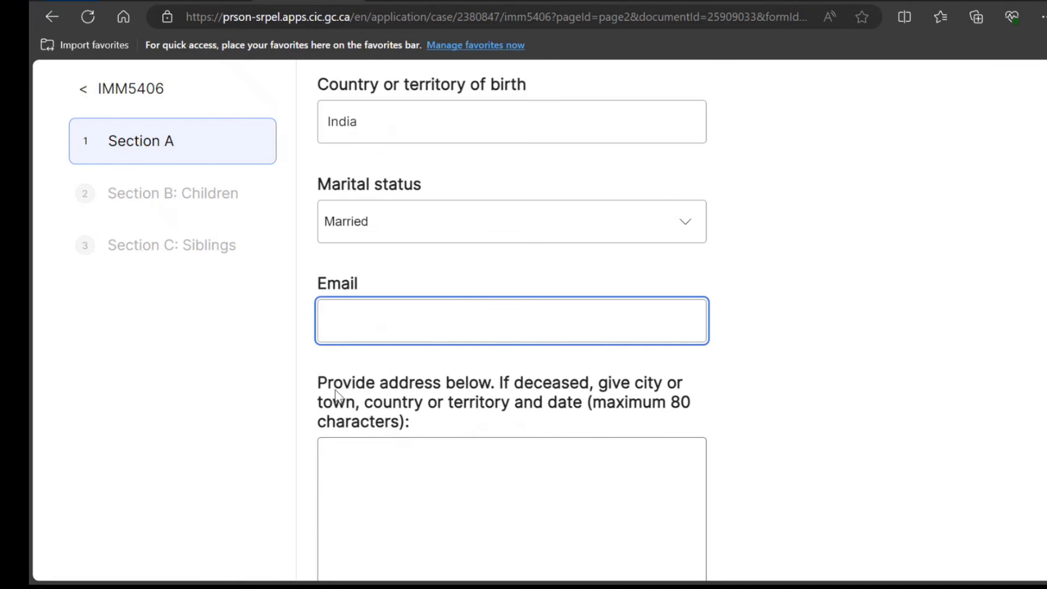
text(cxzcxzc@cddsc)
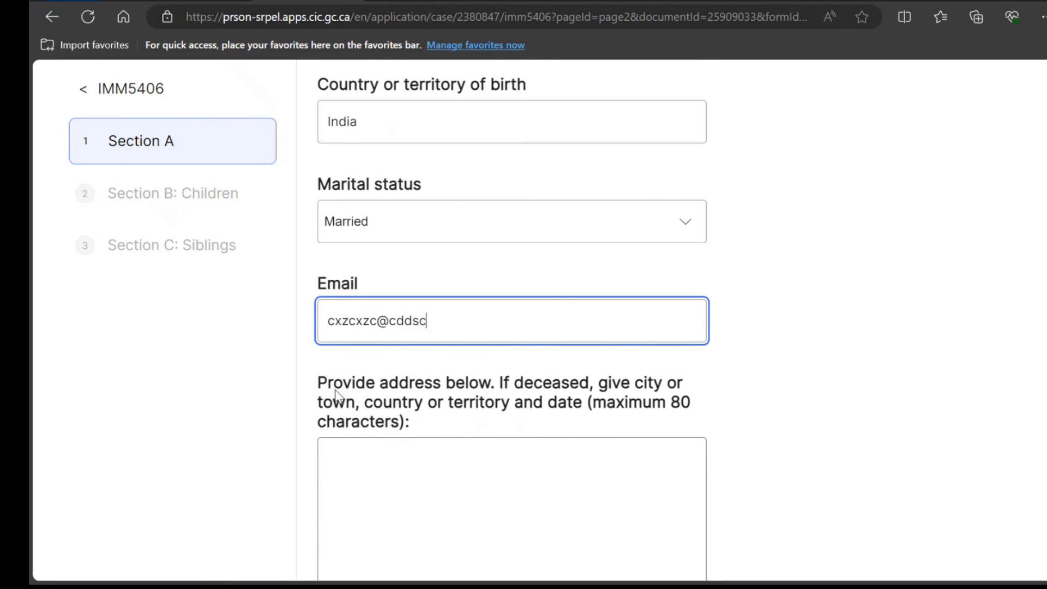
text(.co,)
text(m)
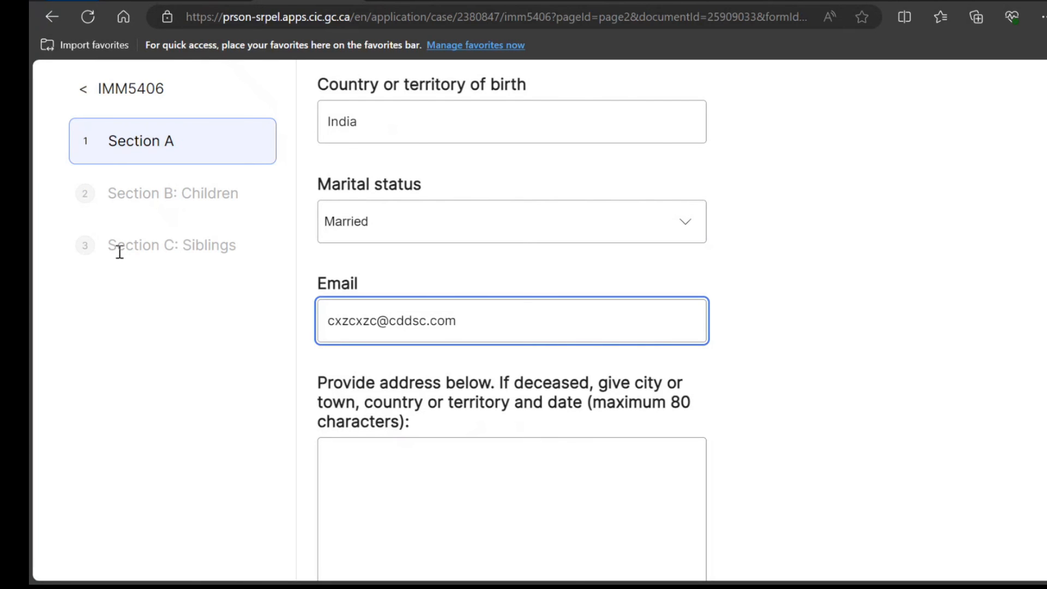
click(535, 521)
scroll(534, 521, down, 5)
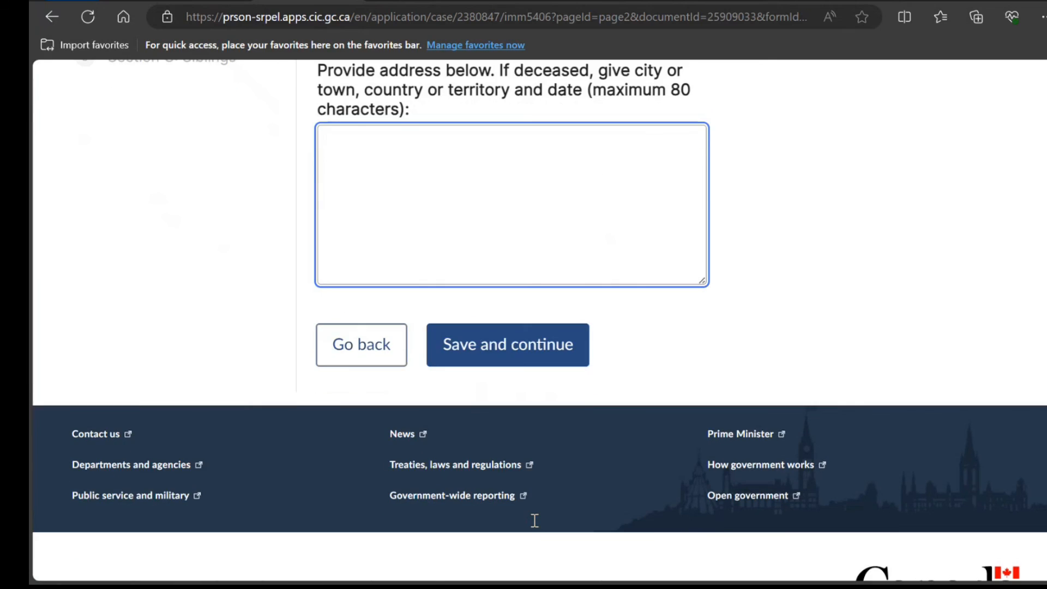
text(hbdbgcb svdsvd)
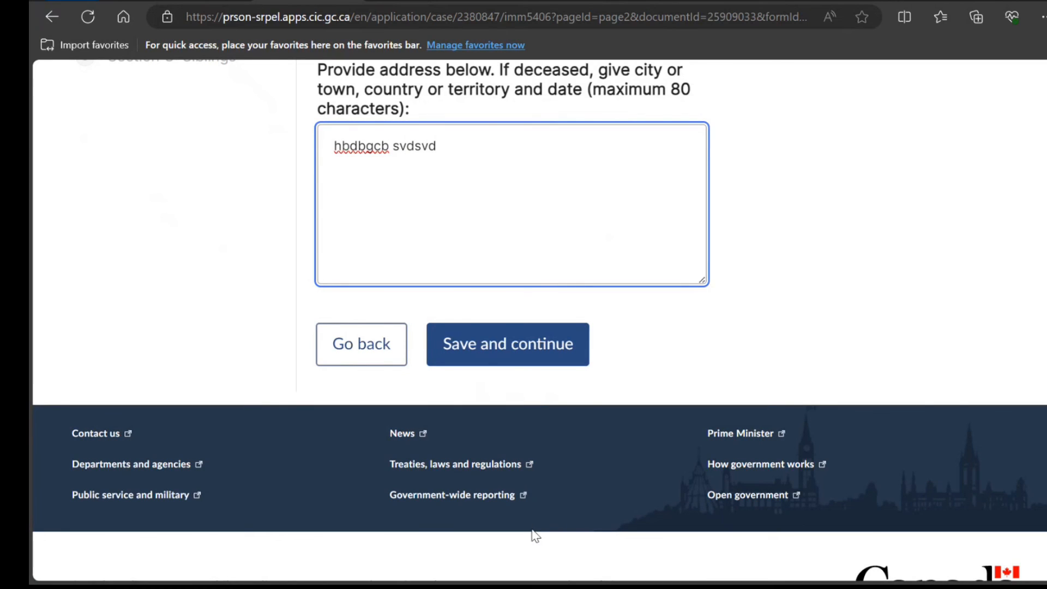
click(538, 364)
scroll(537, 358, down, 3)
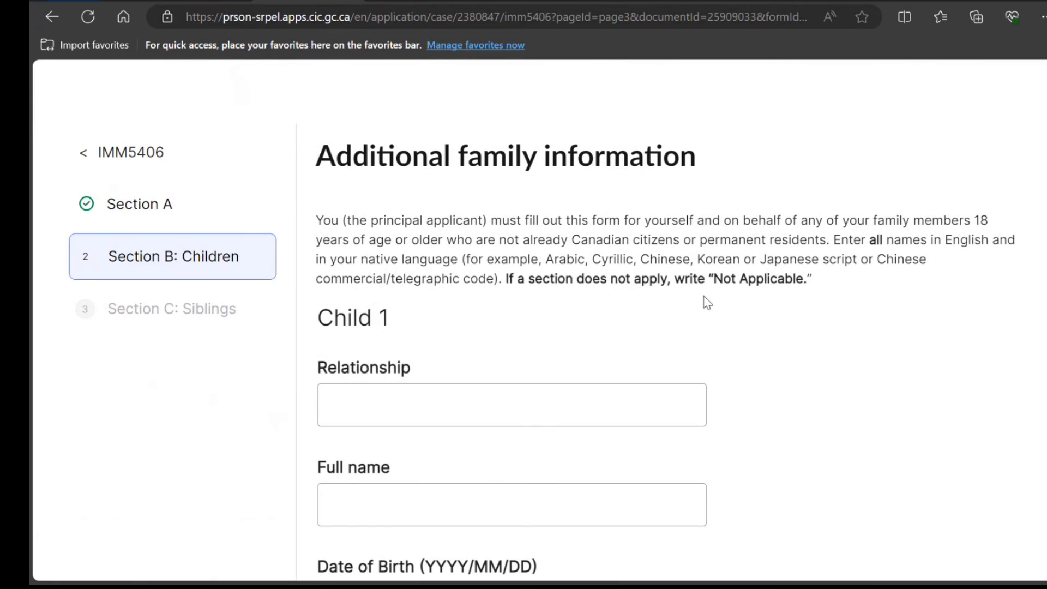
Copy 'Not Applicable' into Child 1's relationship field and save the Children section
drag(716, 276, 805, 283)
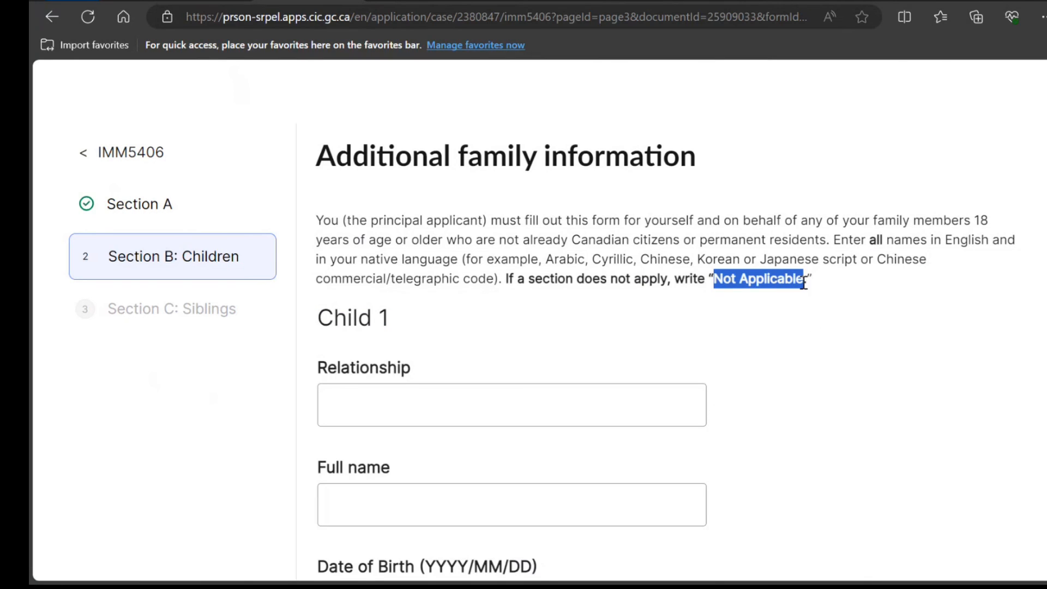
click(616, 403)
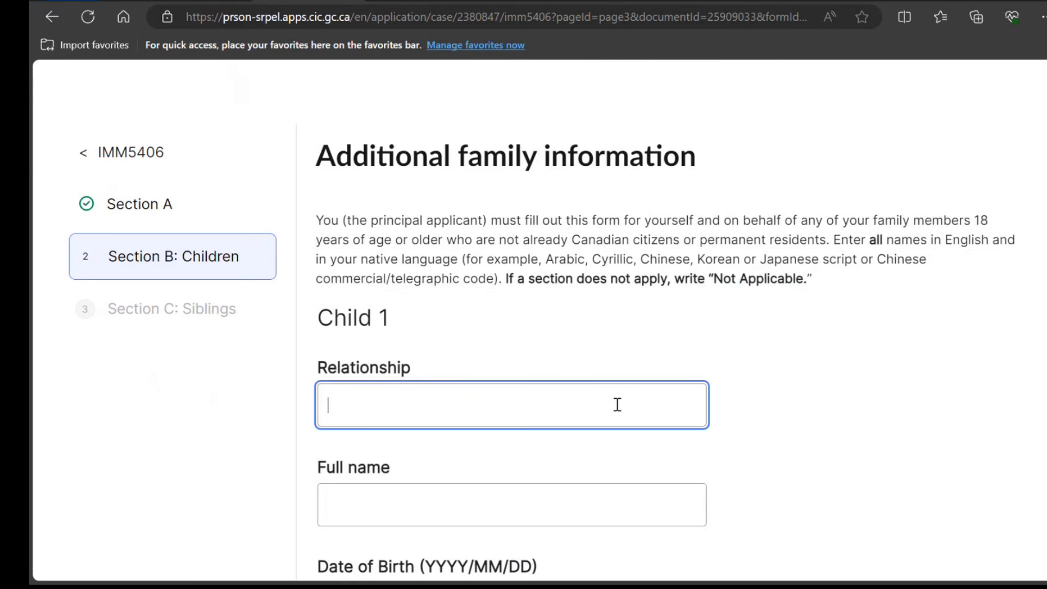
key(ctrl+v)
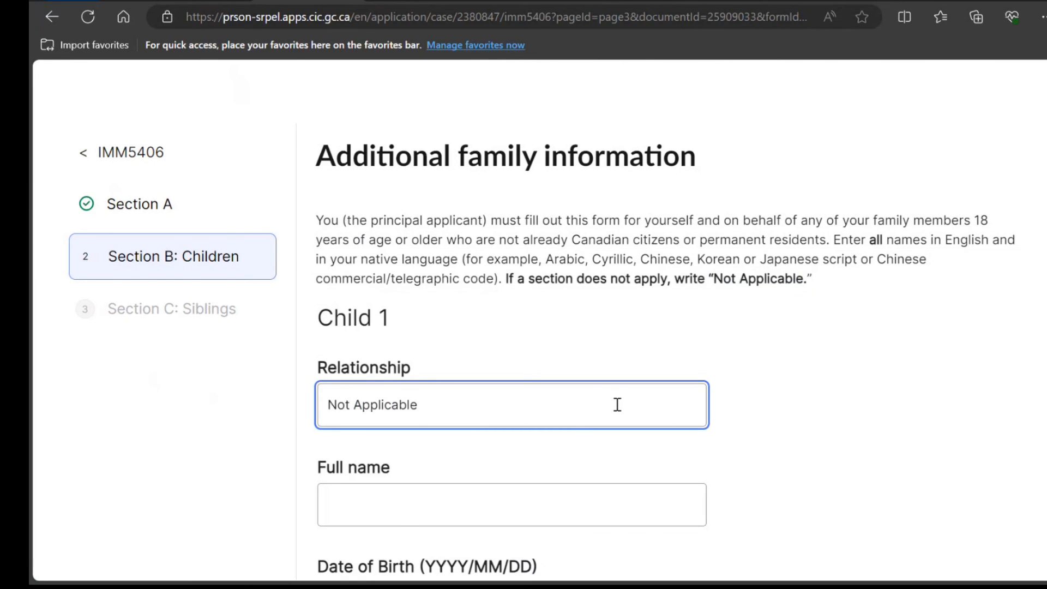
scroll(619, 411, down, 15)
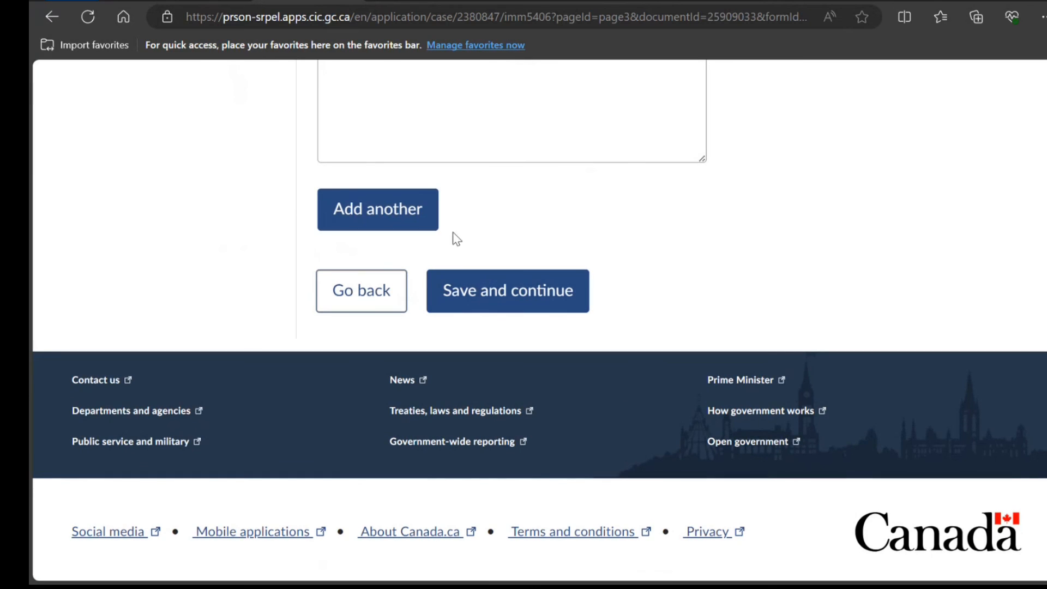
click(474, 285)
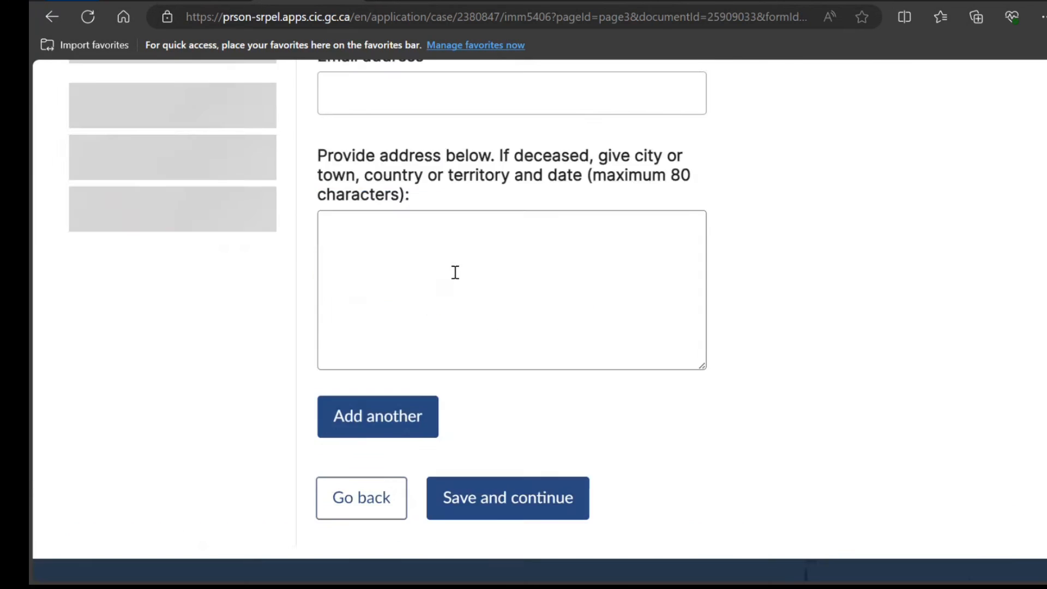
Set Sibling 1's relationship to 'Not Applicable' and save the Siblings section
scroll(433, 265, down, 5)
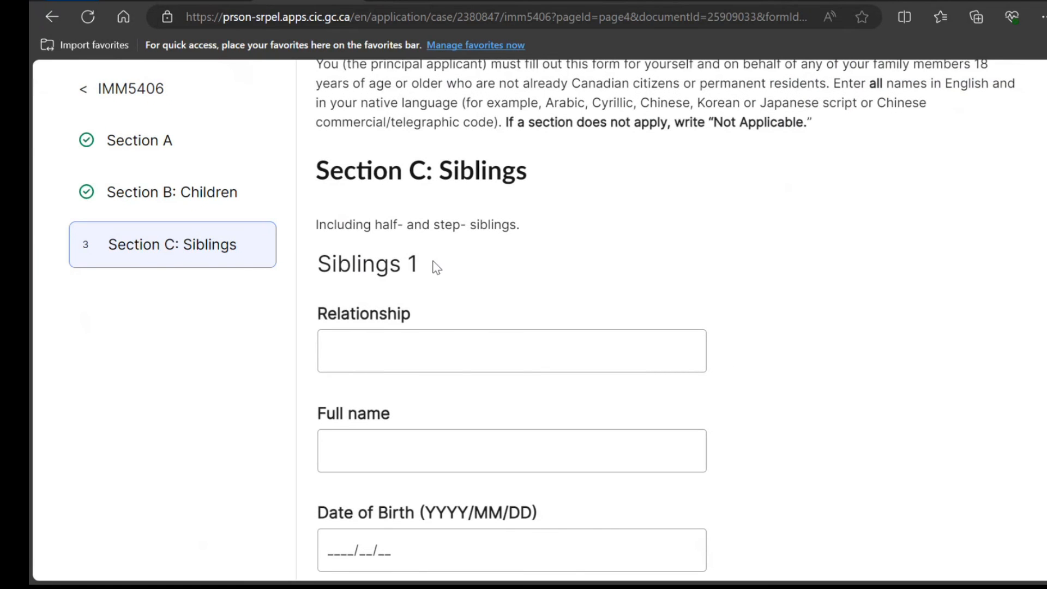
click(458, 363)
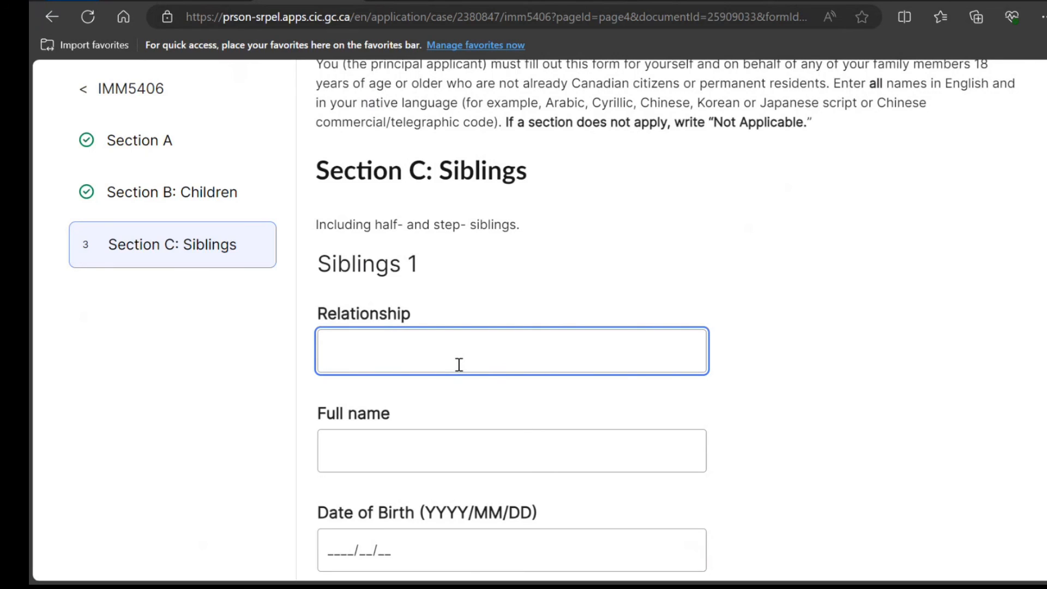
key(ctrl+v)
scroll(459, 364, down, 4)
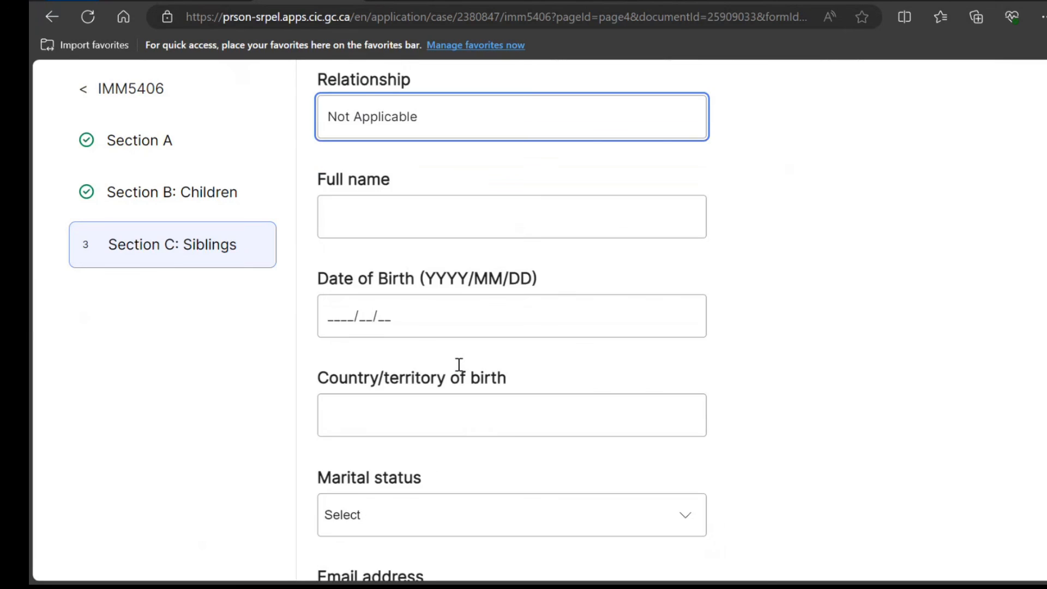
scroll(459, 364, up, 5)
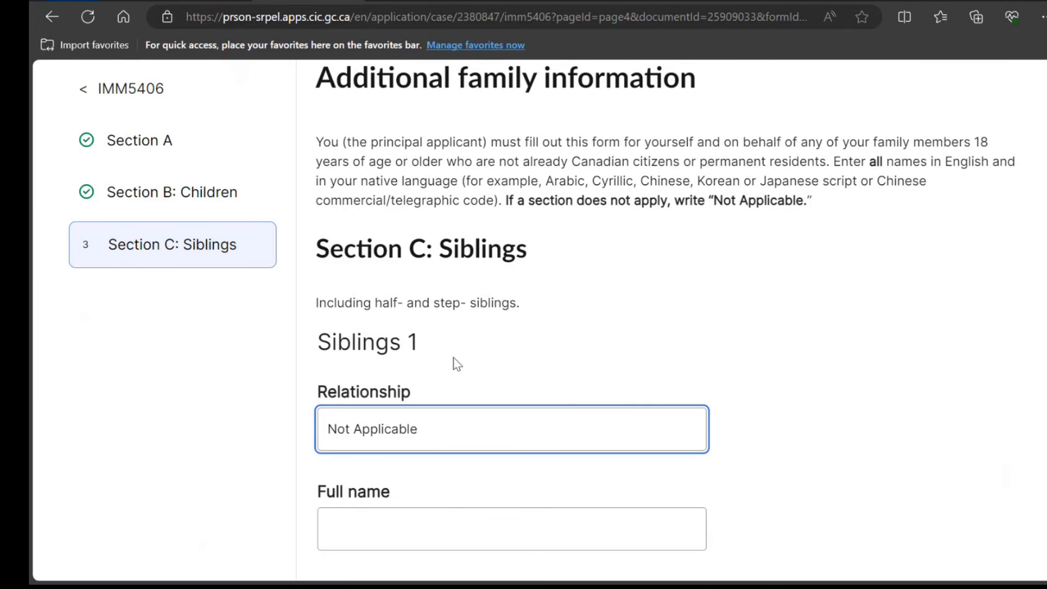
scroll(457, 364, down, 14)
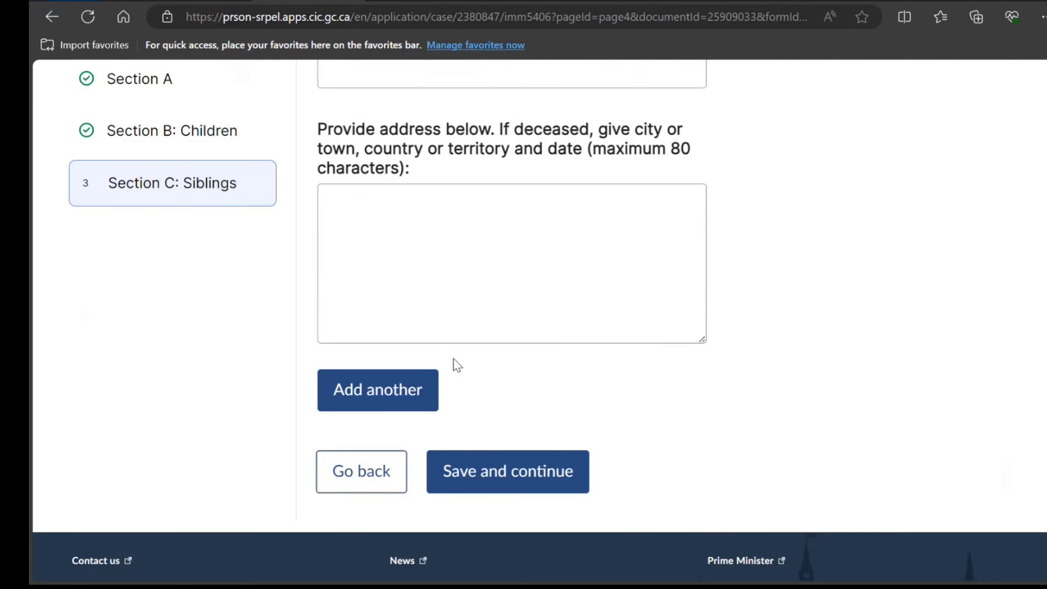
scroll(457, 365, down, 3)
click(452, 312)
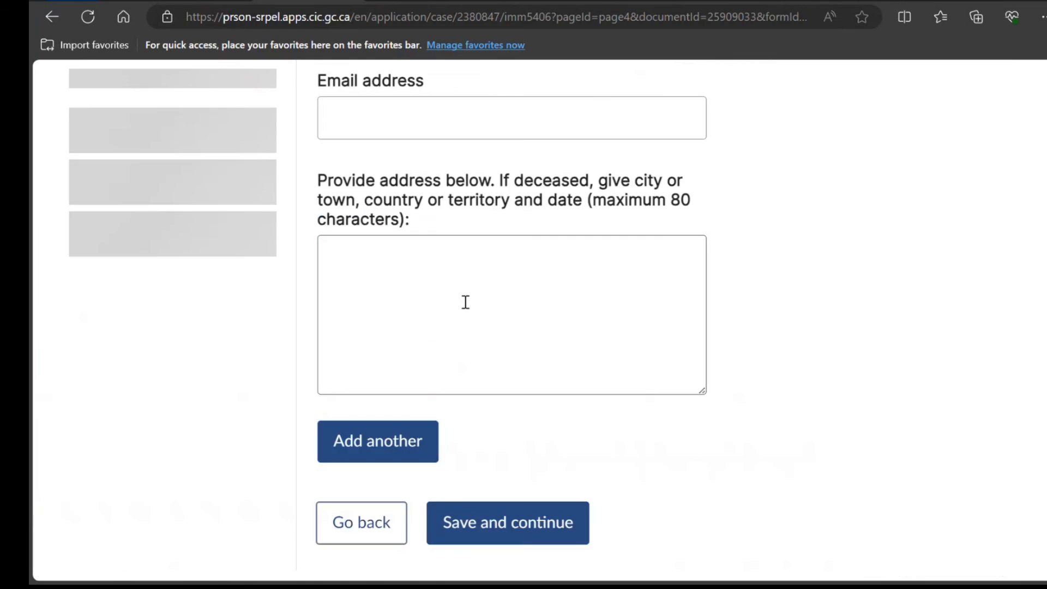
scroll(472, 311, down, 4)
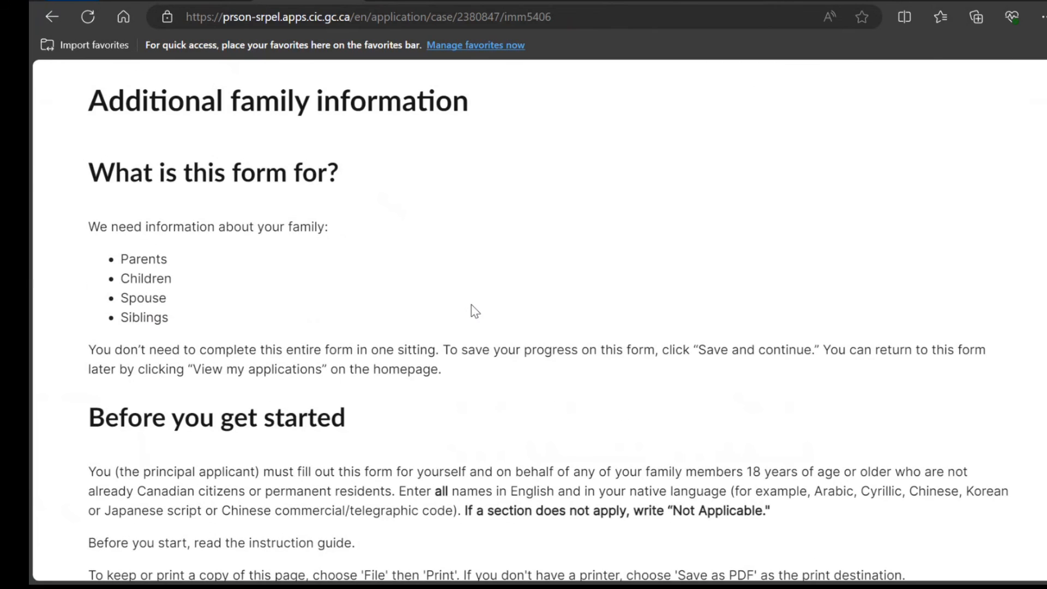
Complete IMM 5406, then confirm IMM 0008 and IMM 5406 show Ready to submit
scroll(472, 311, down, 15)
click(472, 305)
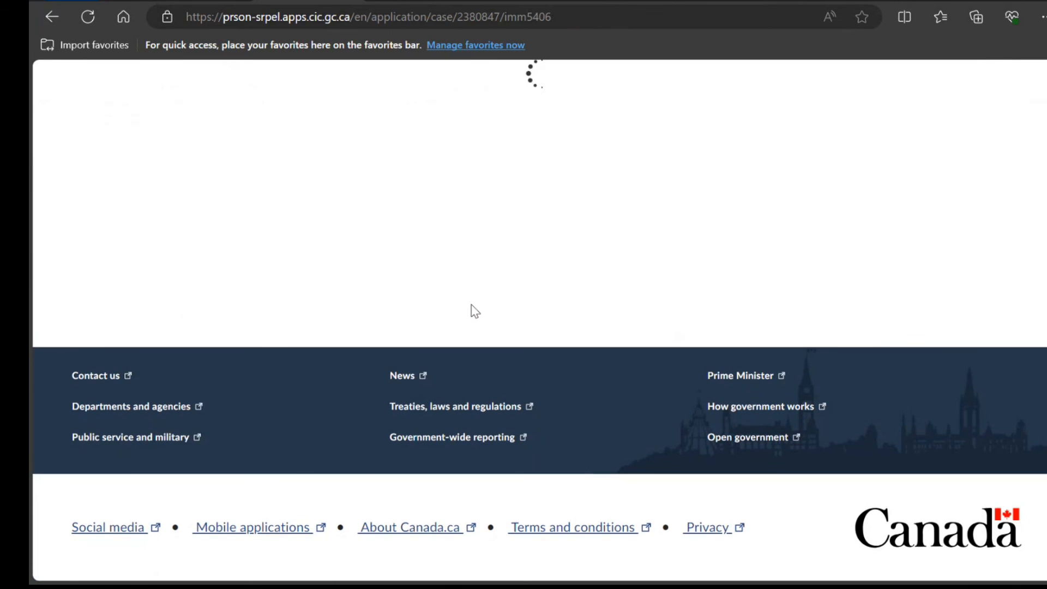
scroll(474, 310, down, 3)
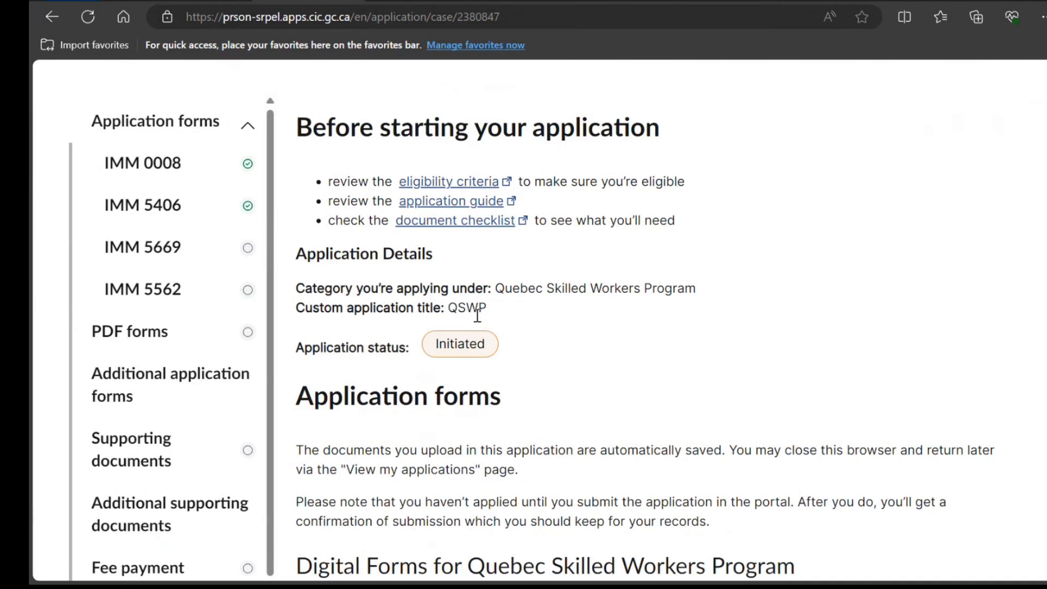
scroll(477, 317, down, 10)
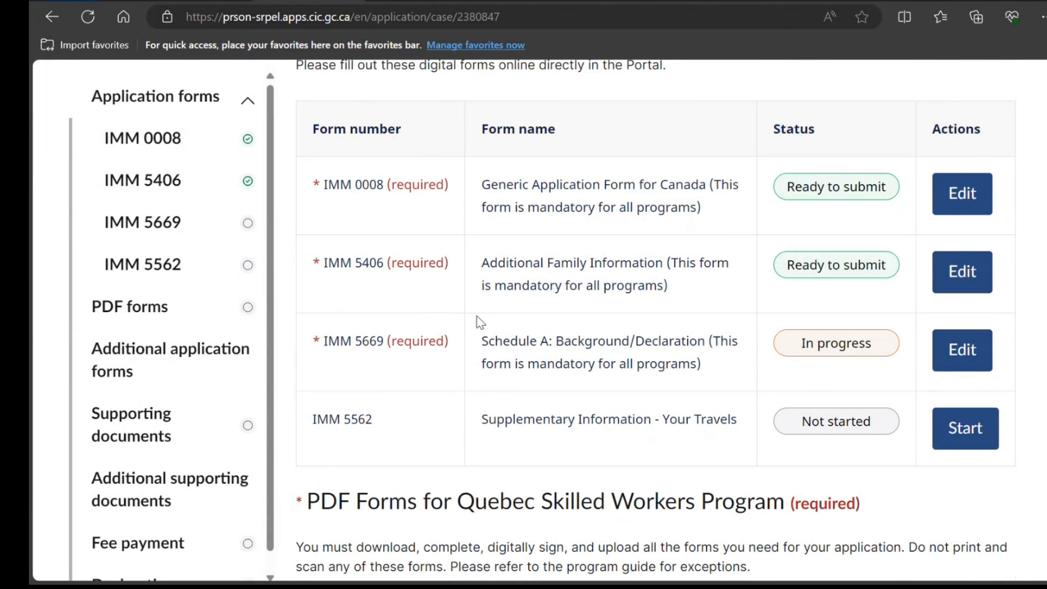
scroll(480, 322, down, 1)
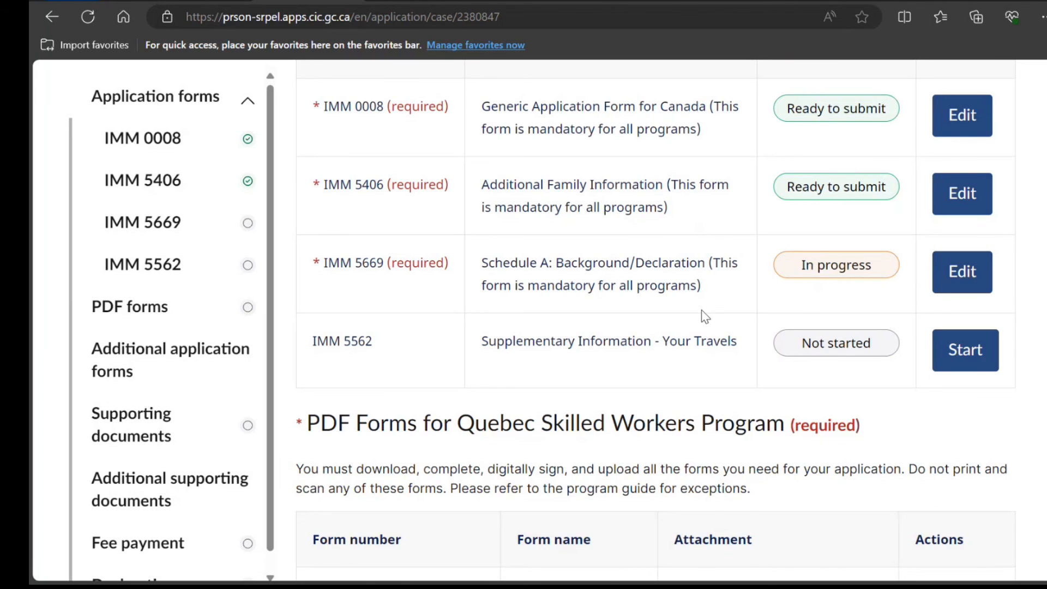
scroll(703, 315, down, 3)
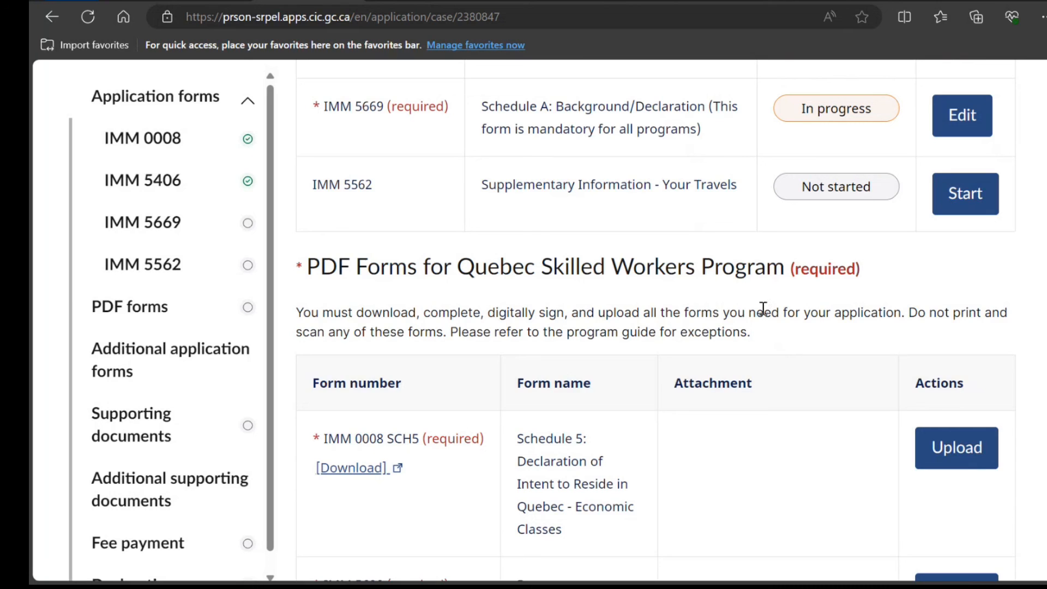
scroll(768, 374, down, 15)
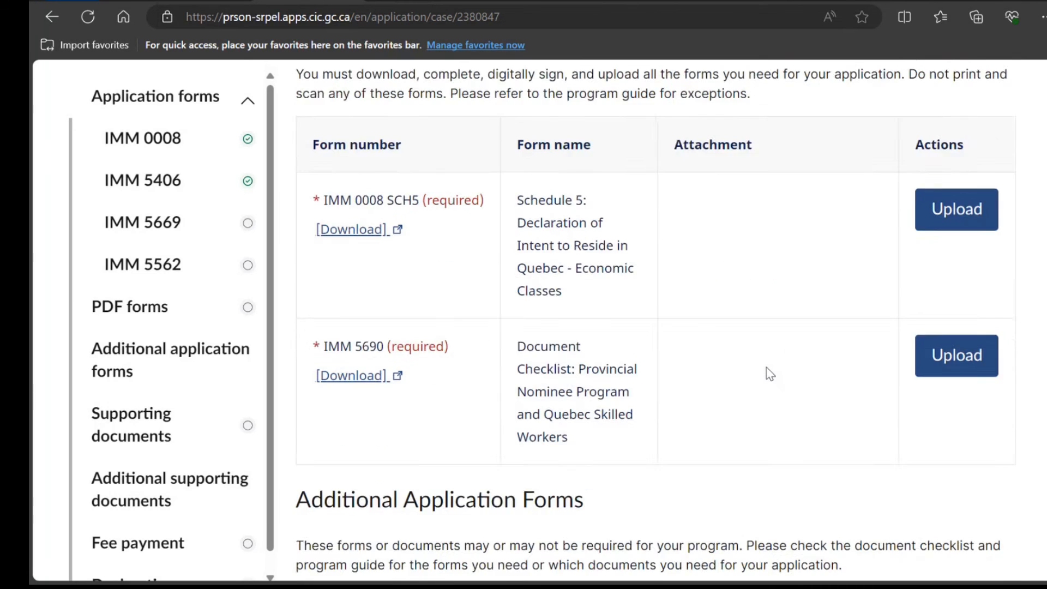
scroll(768, 373, down, 20)
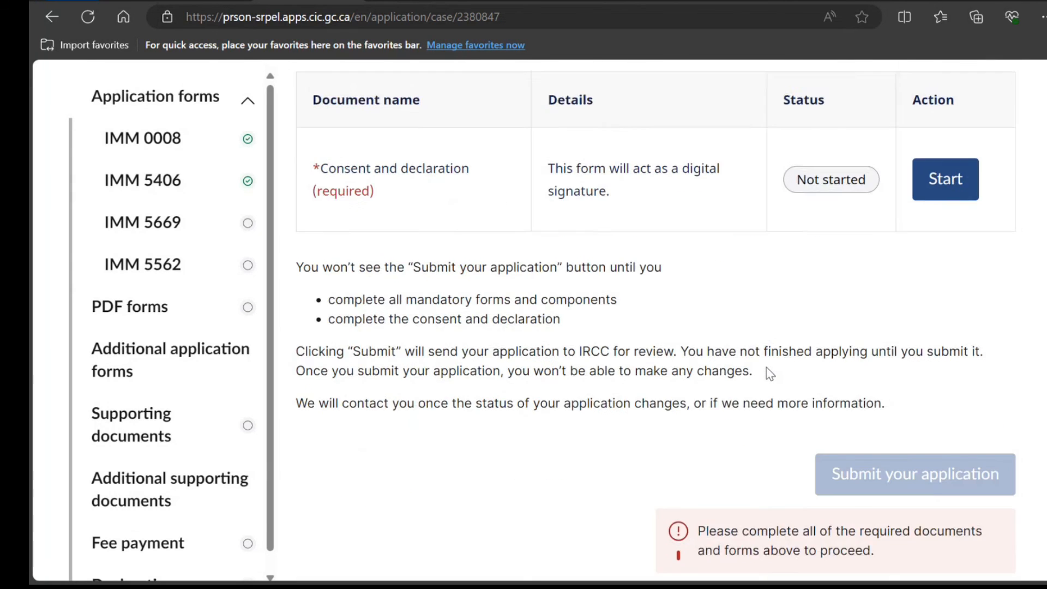